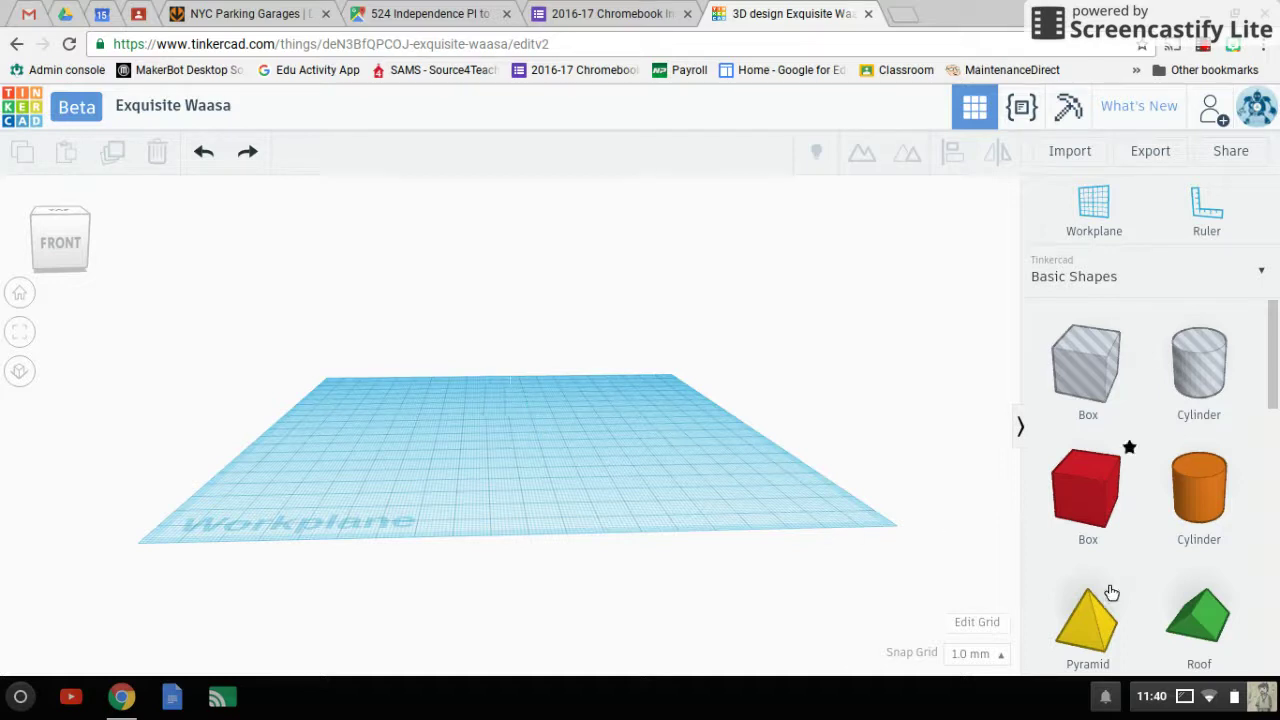
Place a green Roof on the workplane, rotate it about 135°, and move it left.
left_click_drag(1208, 619, 598, 455)
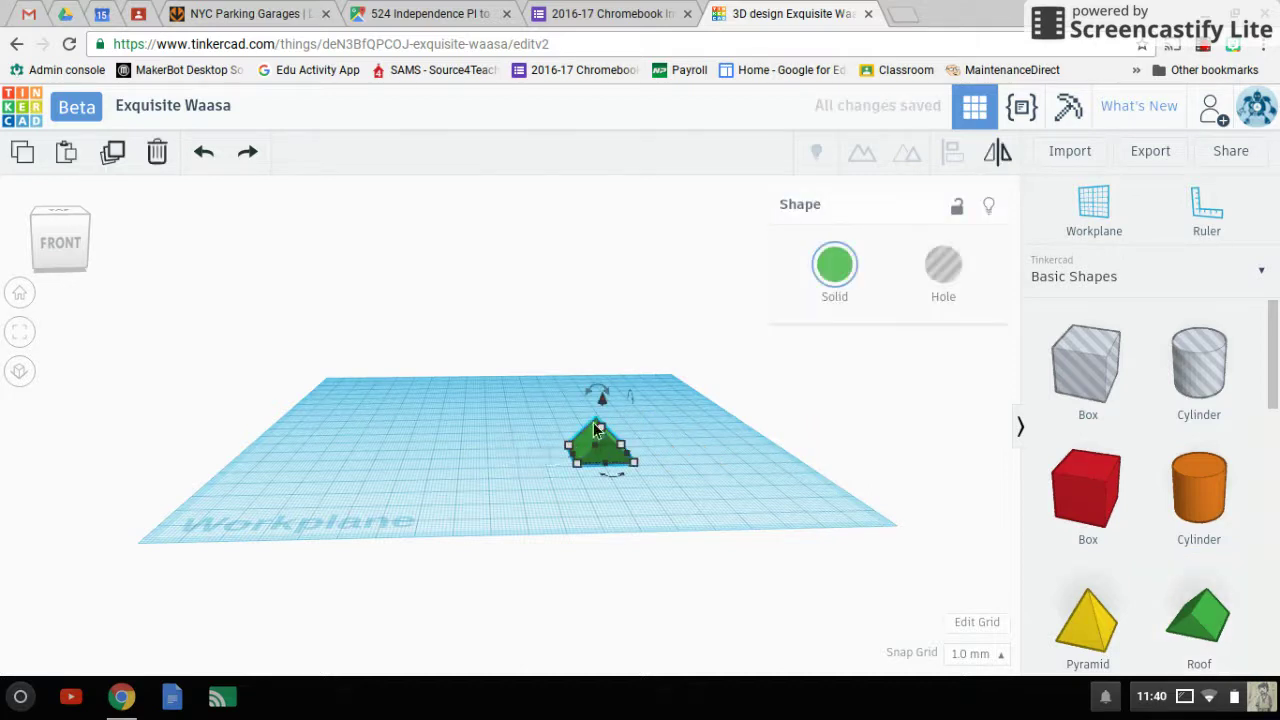
mouse_move(603, 392)
left_click_drag(616, 386, 520, 505)
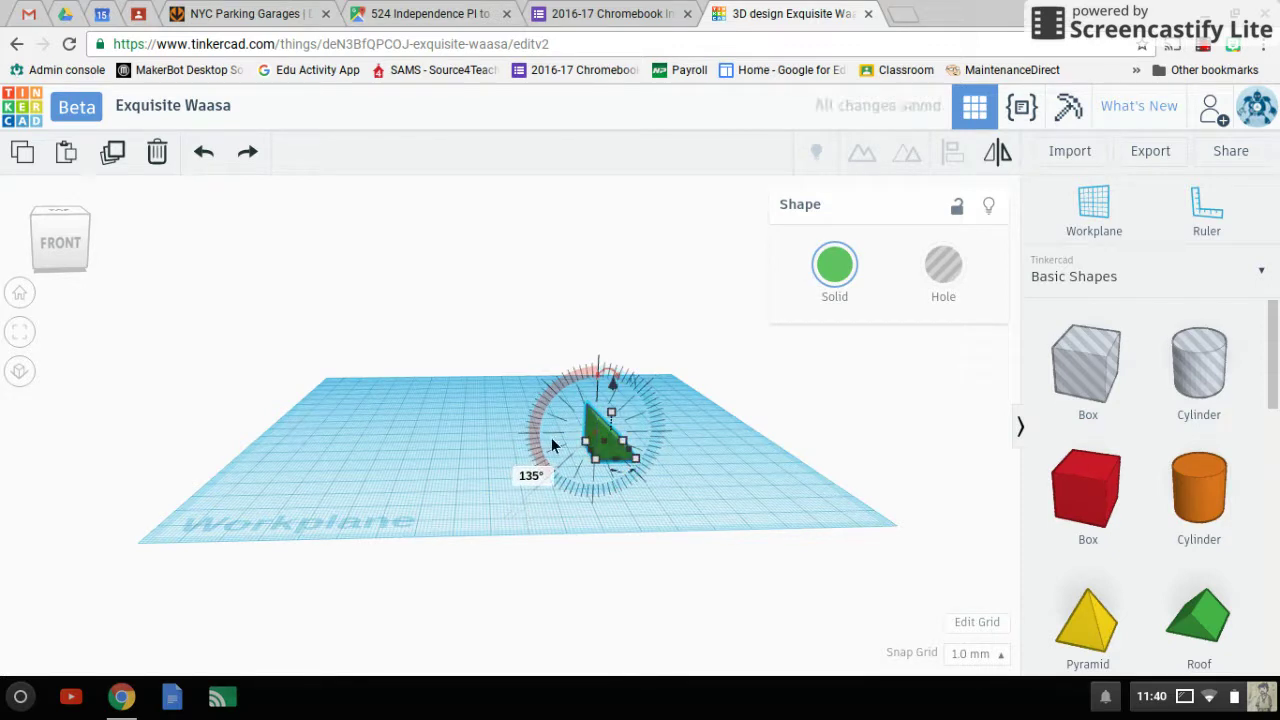
left_click_drag(608, 437, 463, 438)
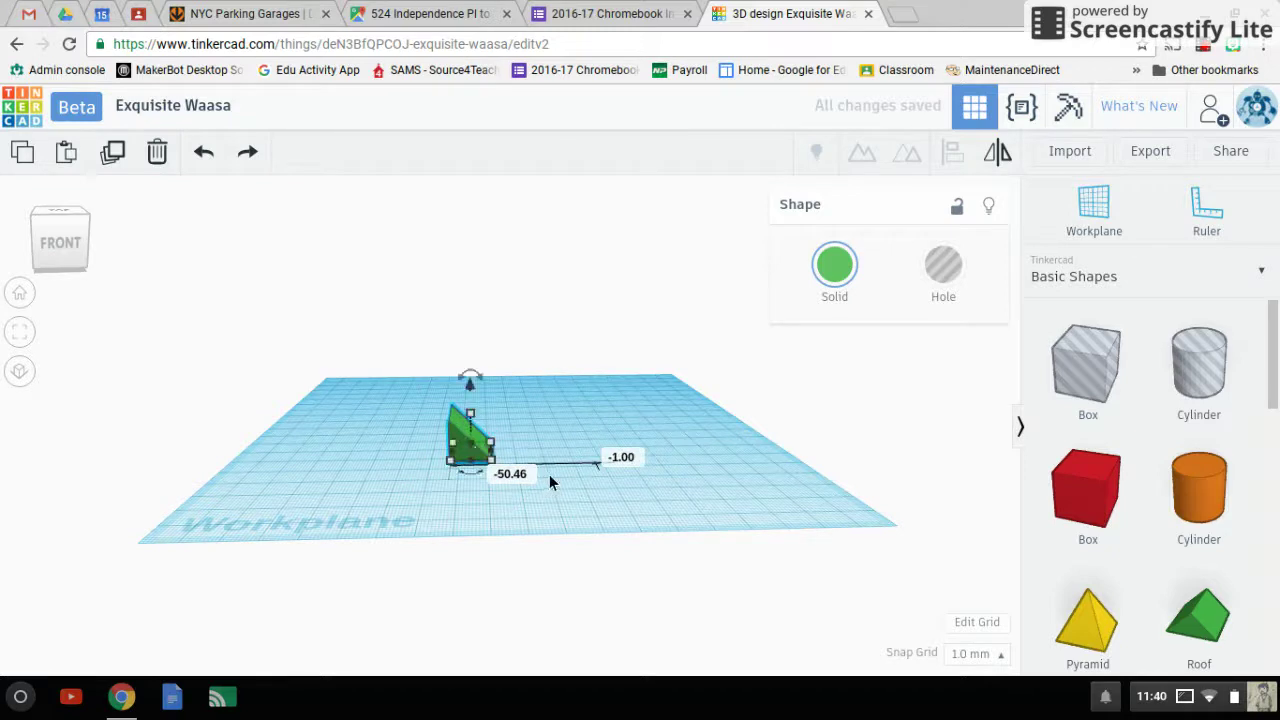
left_click(549, 474)
left_click(483, 456)
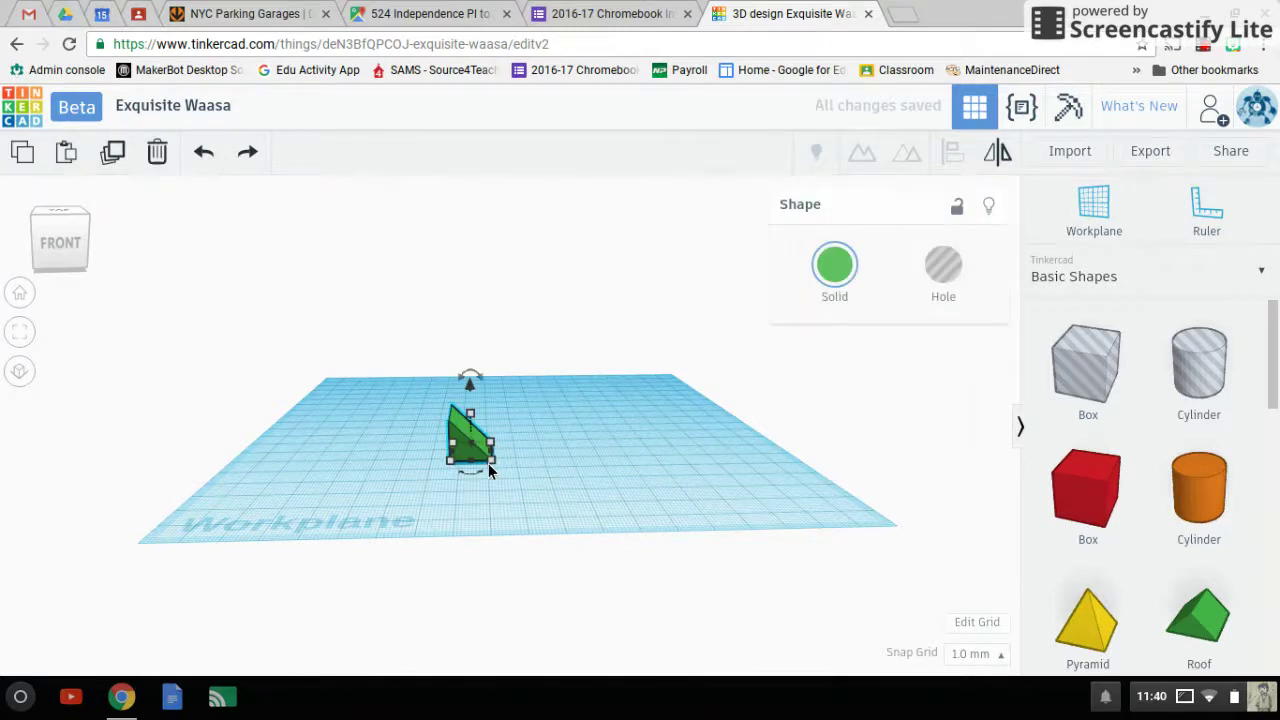
Resize the roof to 100 mm long and 20 mm high, shift it left, and add a box.
left_click(489, 468)
left_click(491, 456)
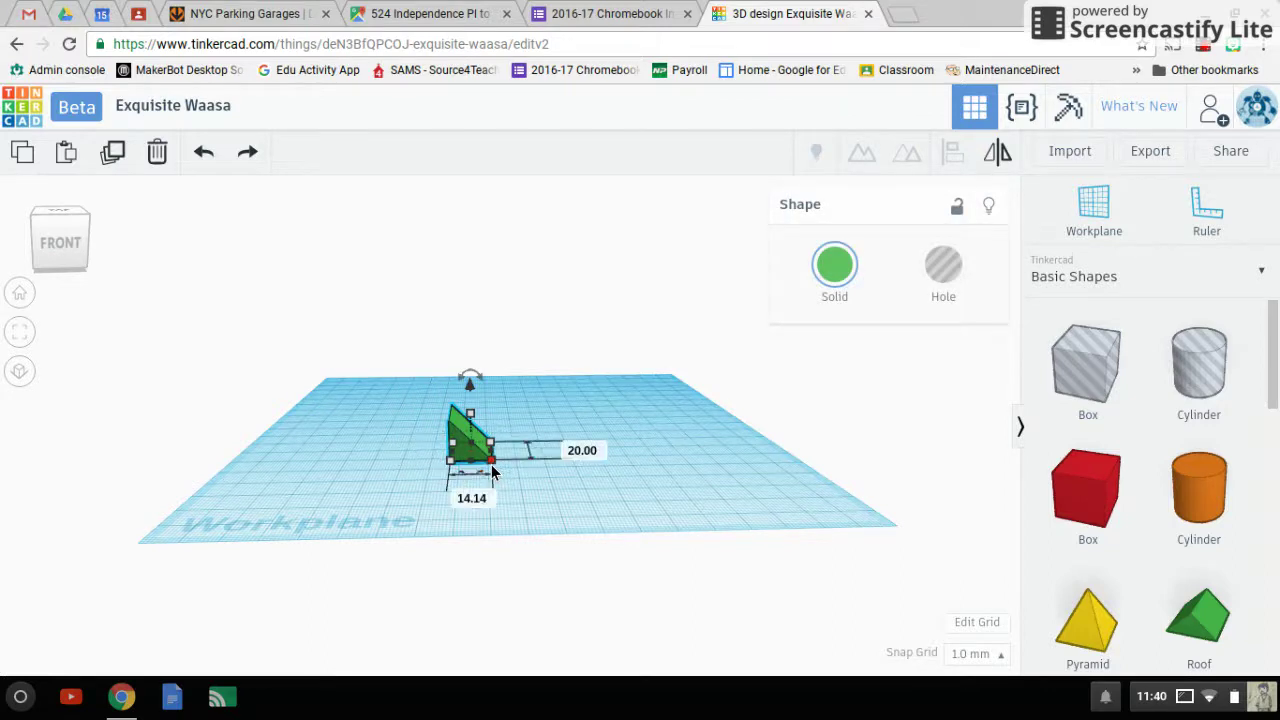
left_click(475, 495)
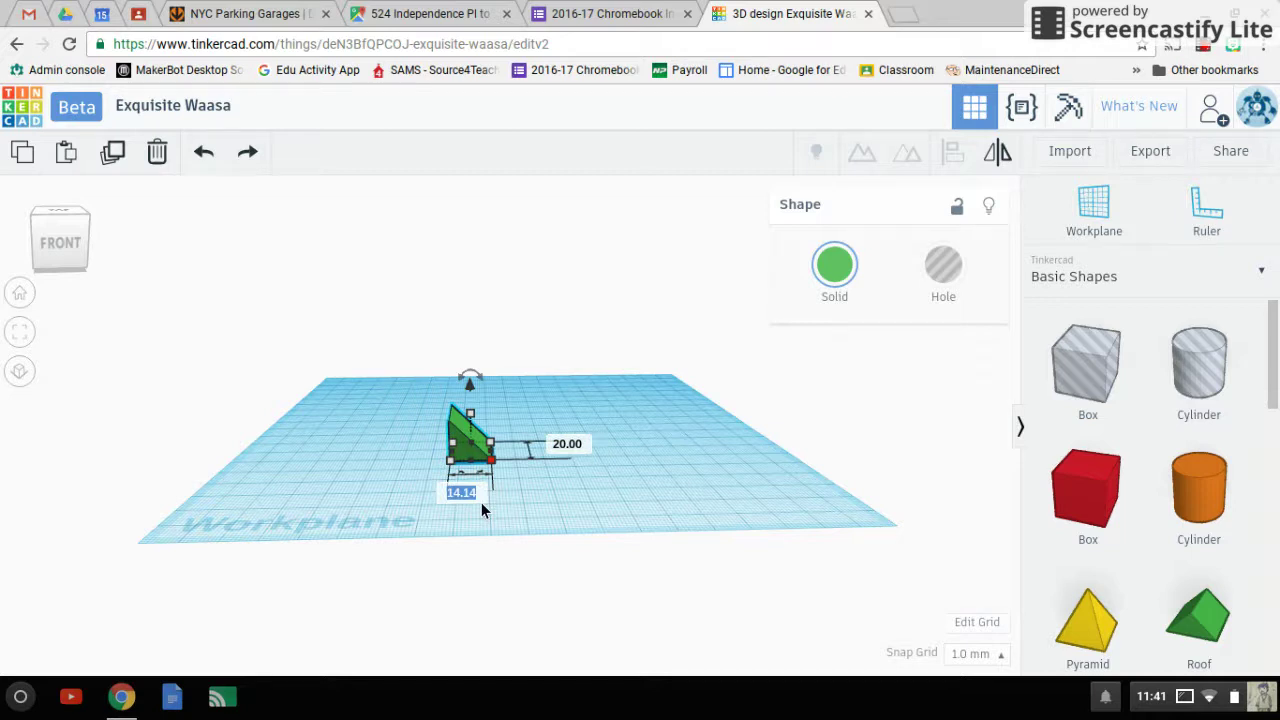
type("100")
key("Return")
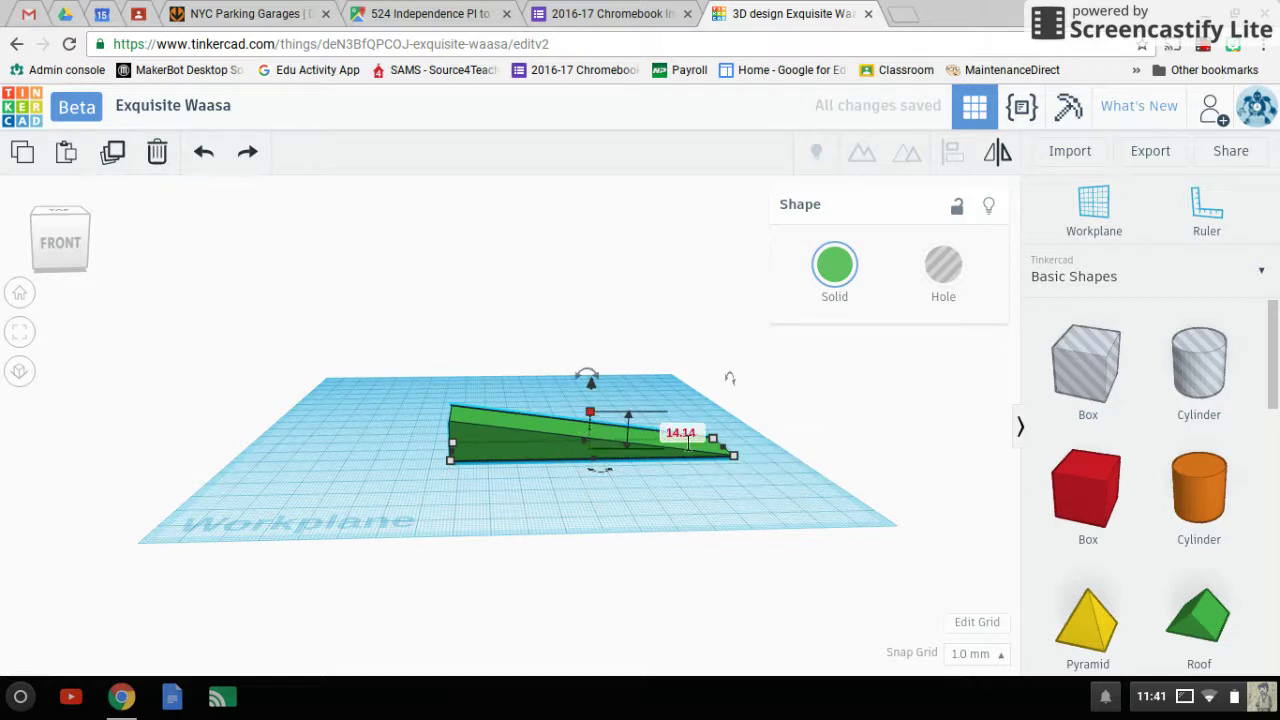
left_click(688, 438)
type("20")
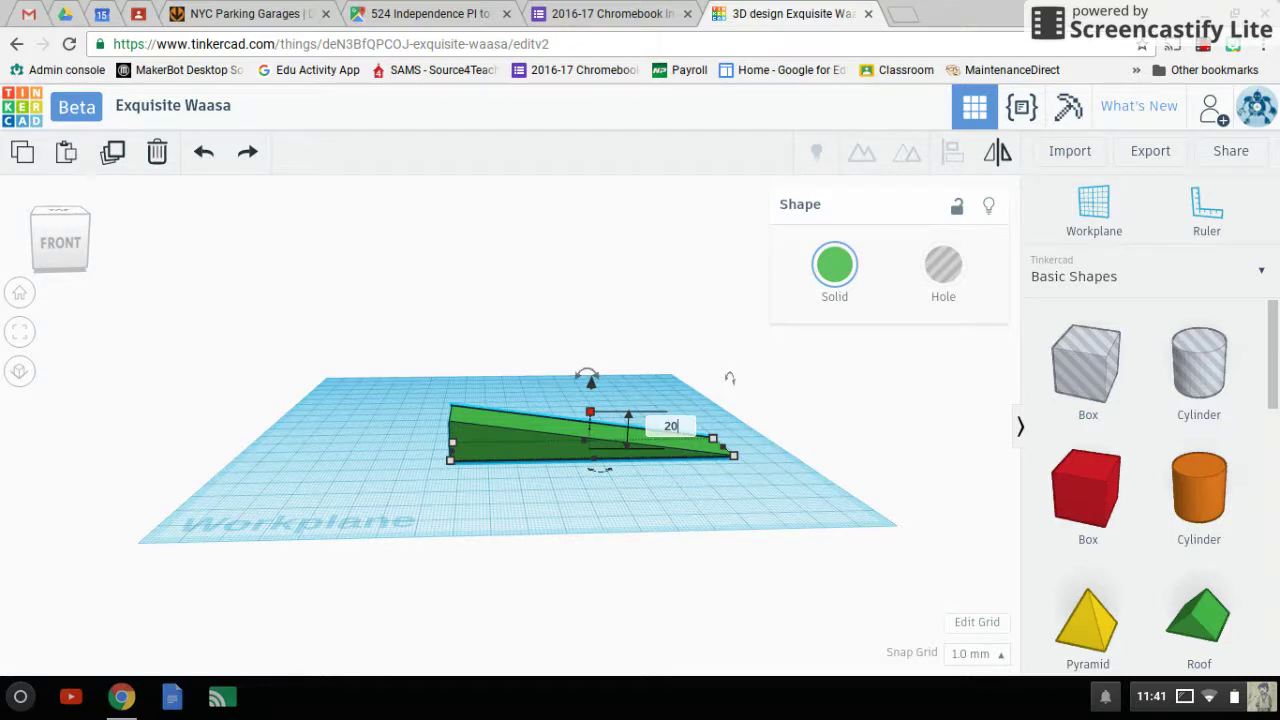
key("Return")
left_click_drag(568, 437, 496, 435)
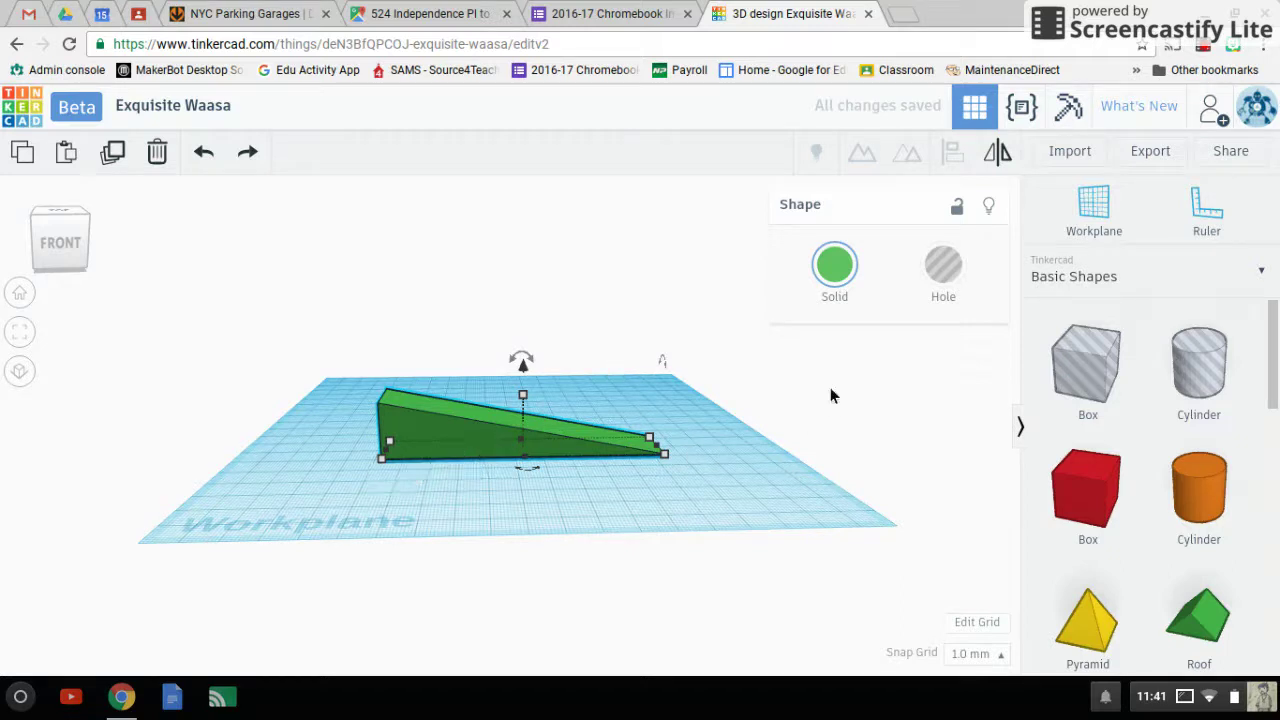
left_click_drag(1097, 410, 644, 452)
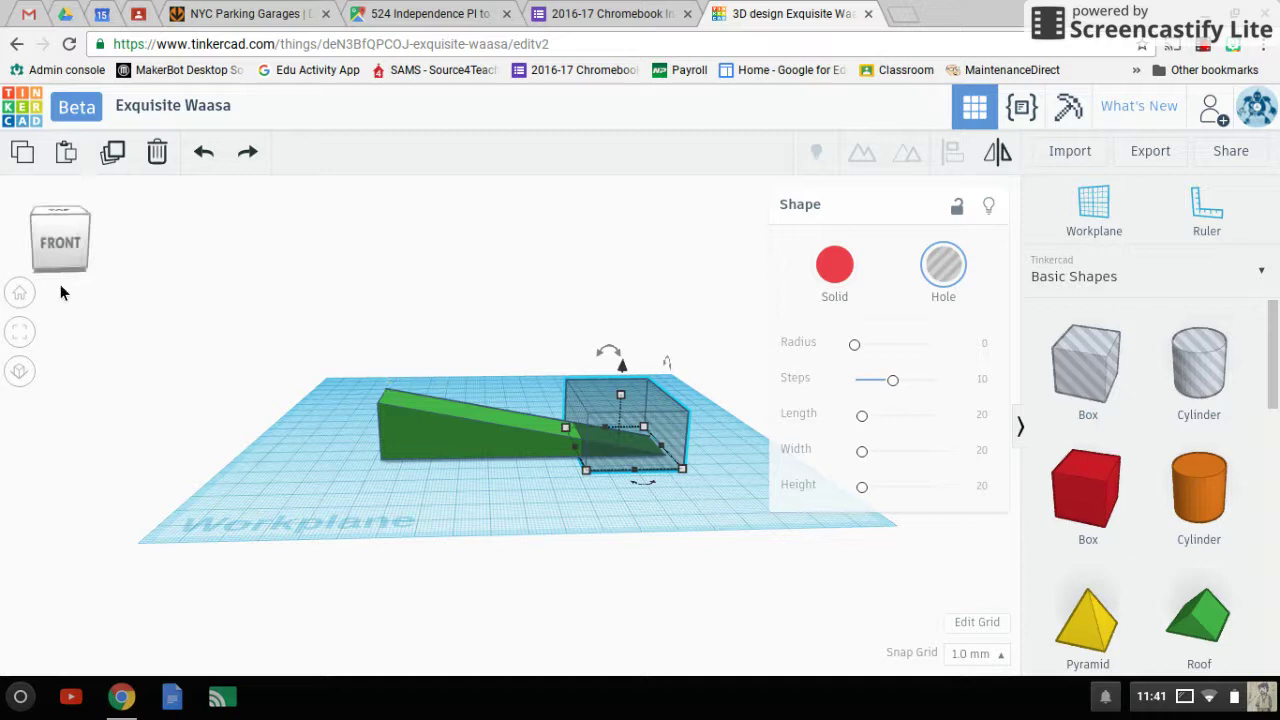
Select the wedge and box hole together and group them to trim the thin tip.
mouse_move(78, 264)
left_mouse_down()
mouse_move(45, 265)
mouse_move(77, 265)
left_mouse_up()
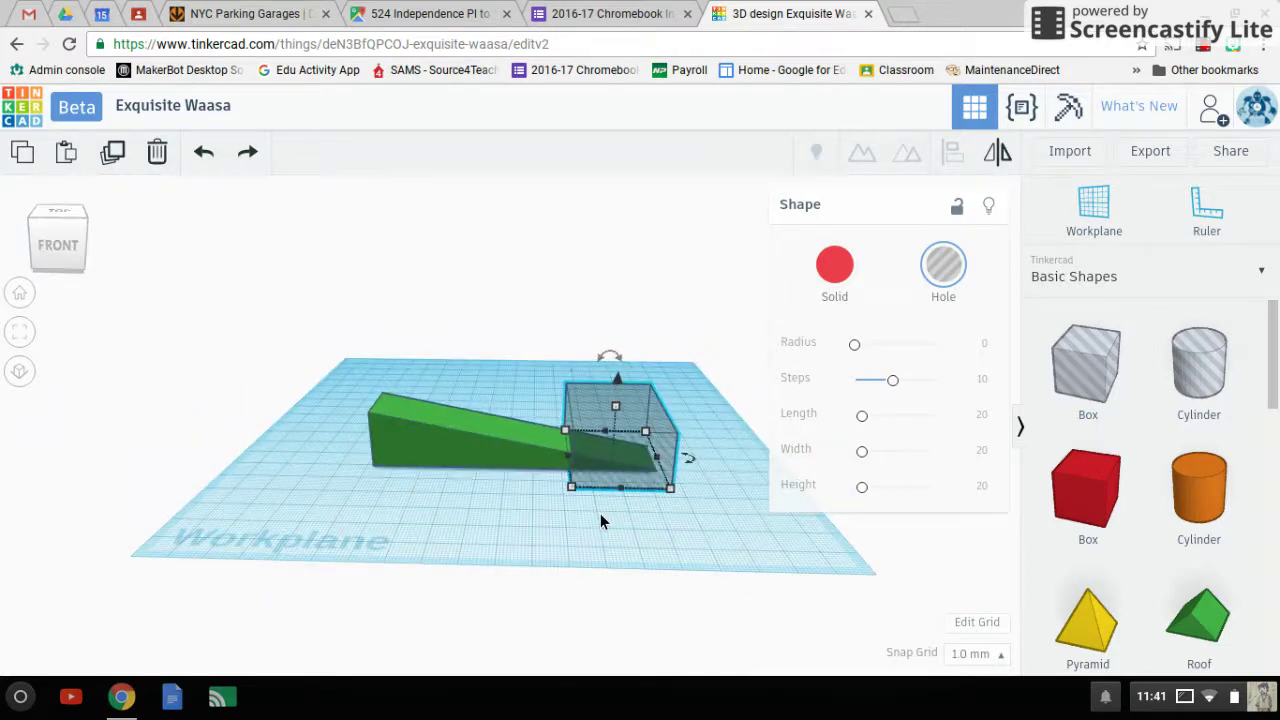
key("ctrl+a")
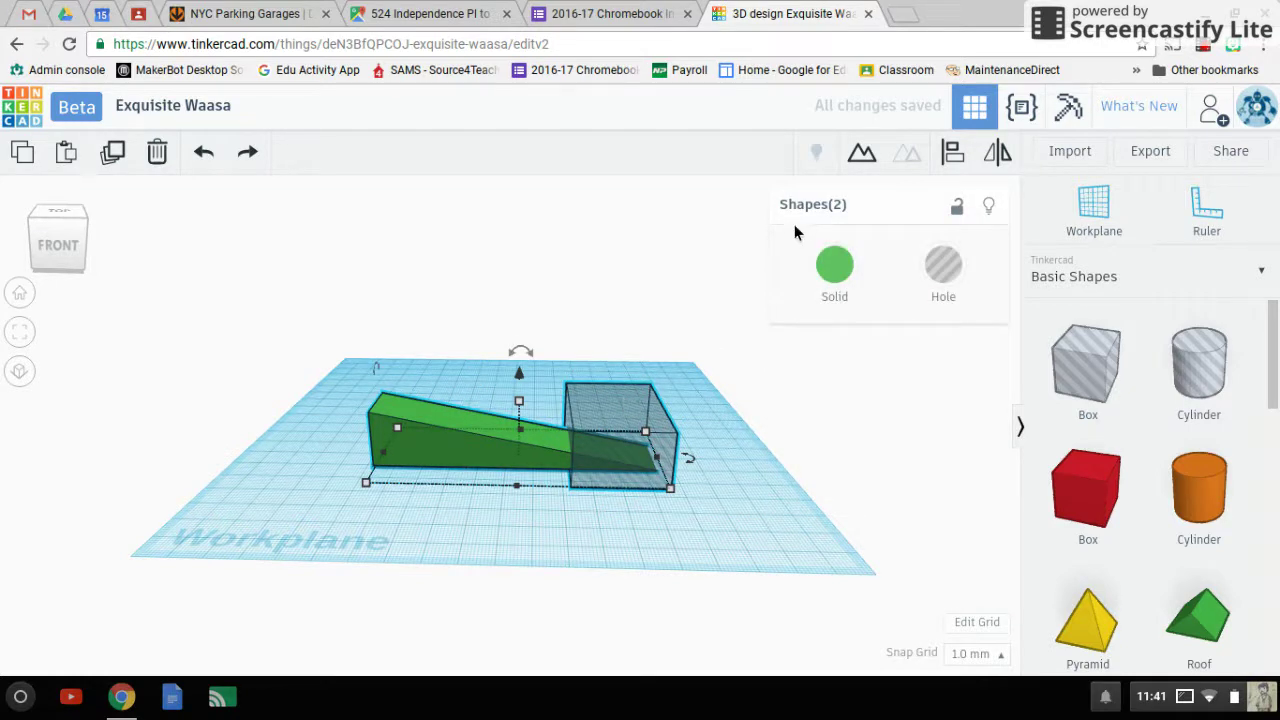
left_click(861, 154)
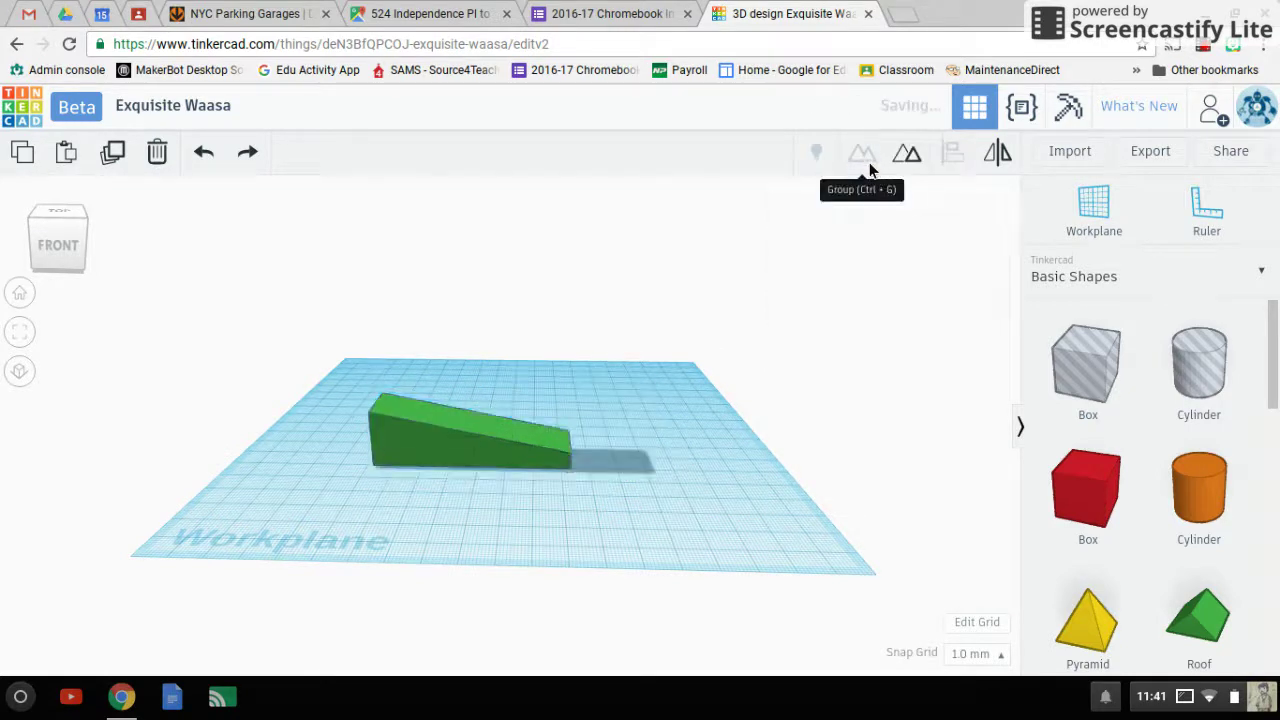
left_click(549, 540)
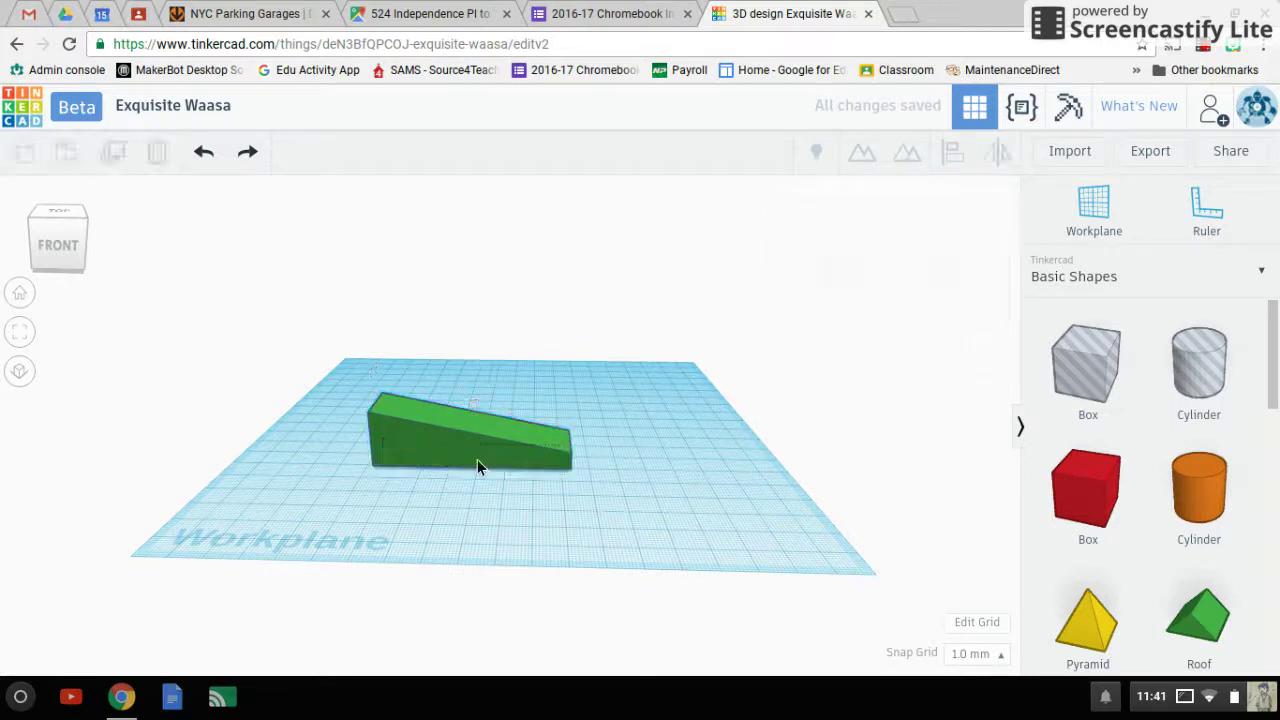
Place a cylinder beside the wedge and set its height to 30 mm.
left_click_drag(1199, 488, 595, 541)
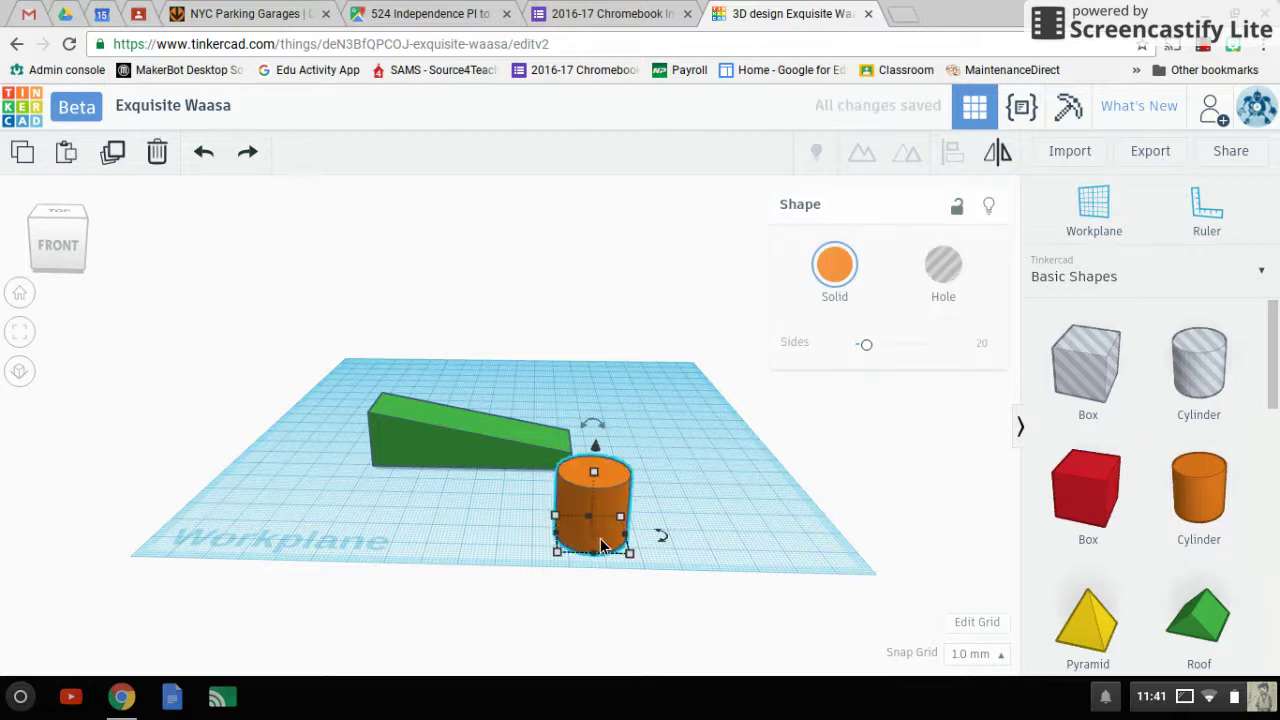
mouse_move(594, 480)
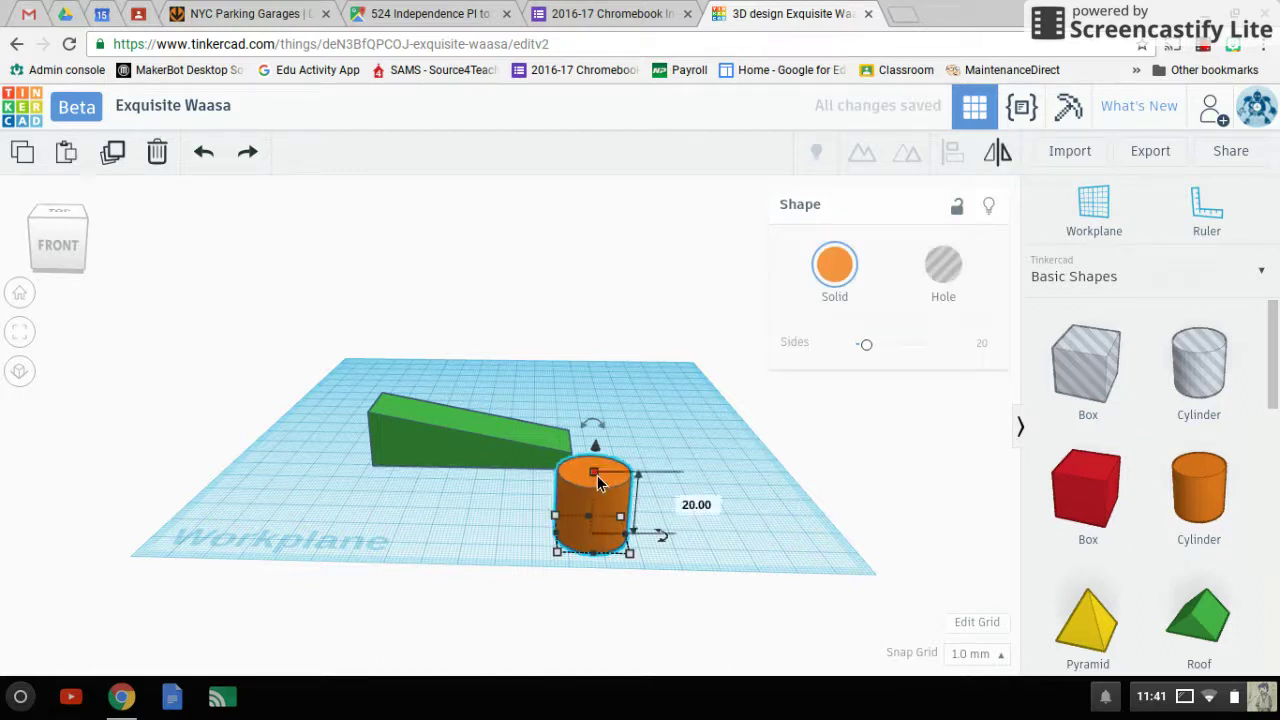
left_click(697, 507)
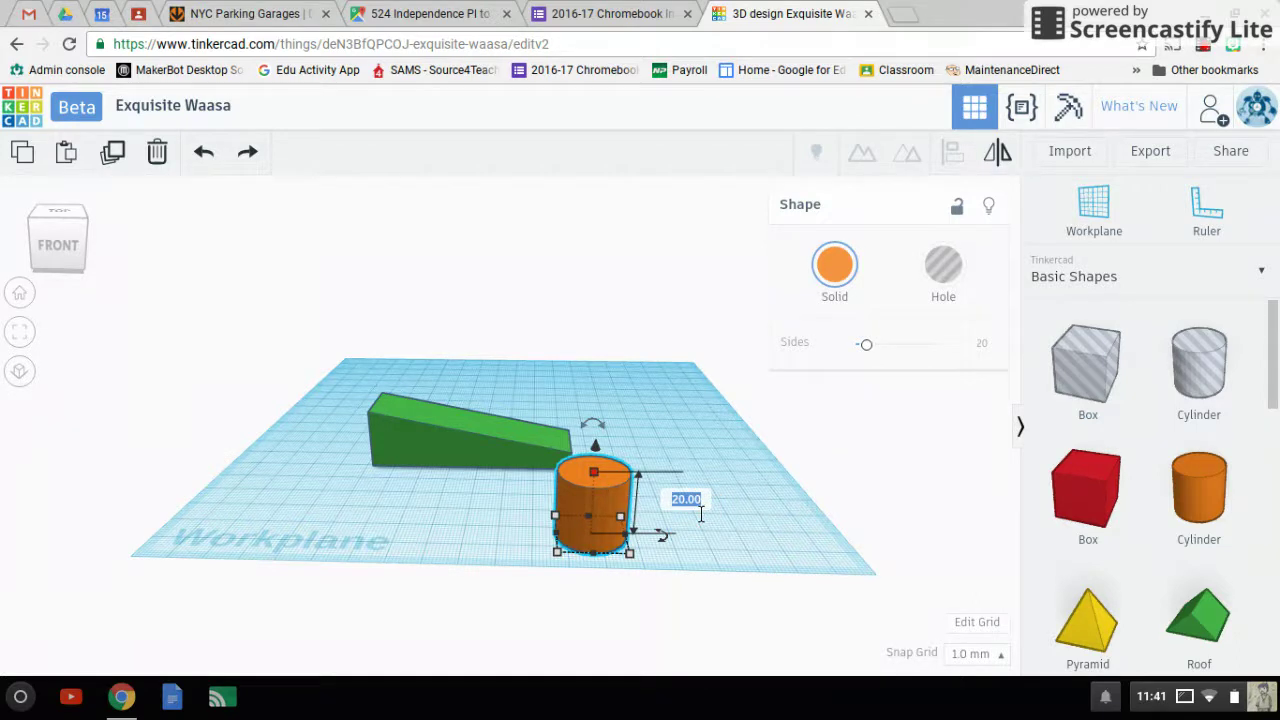
type("30")
key("Return")
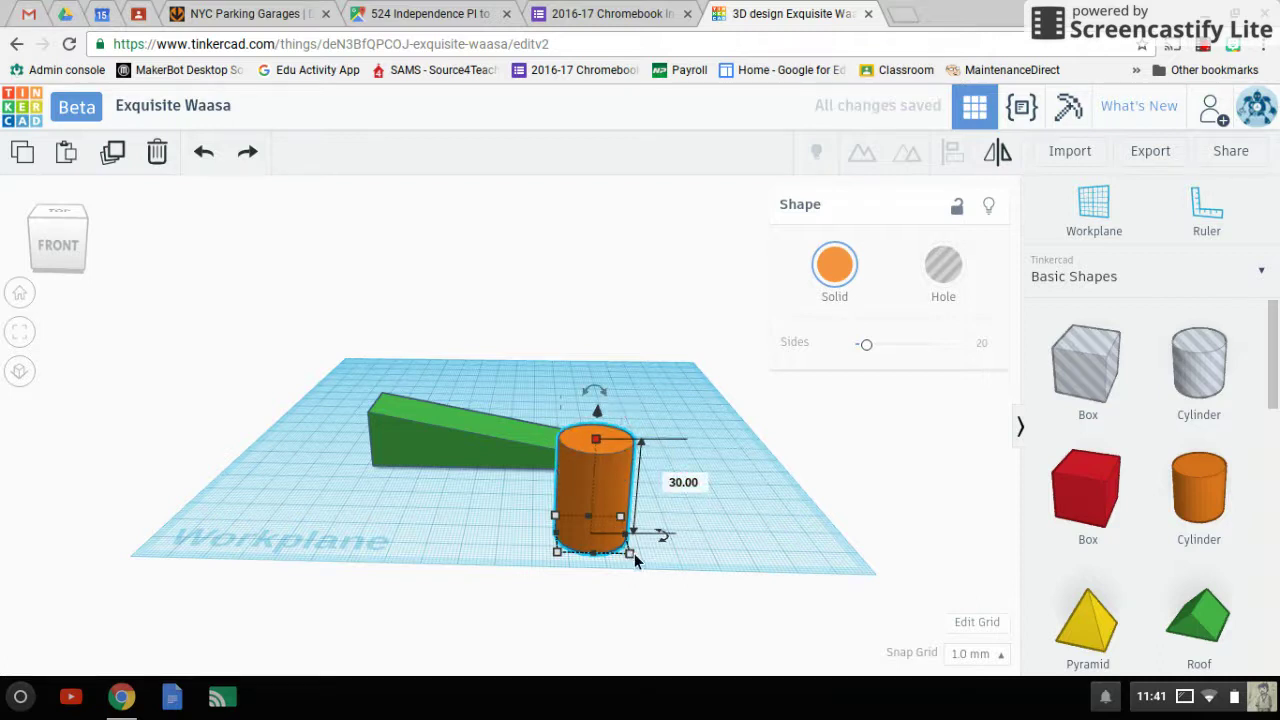
Narrow the cylinder to a 5 × 5 mm post.
mouse_move(634, 553)
left_click(729, 546)
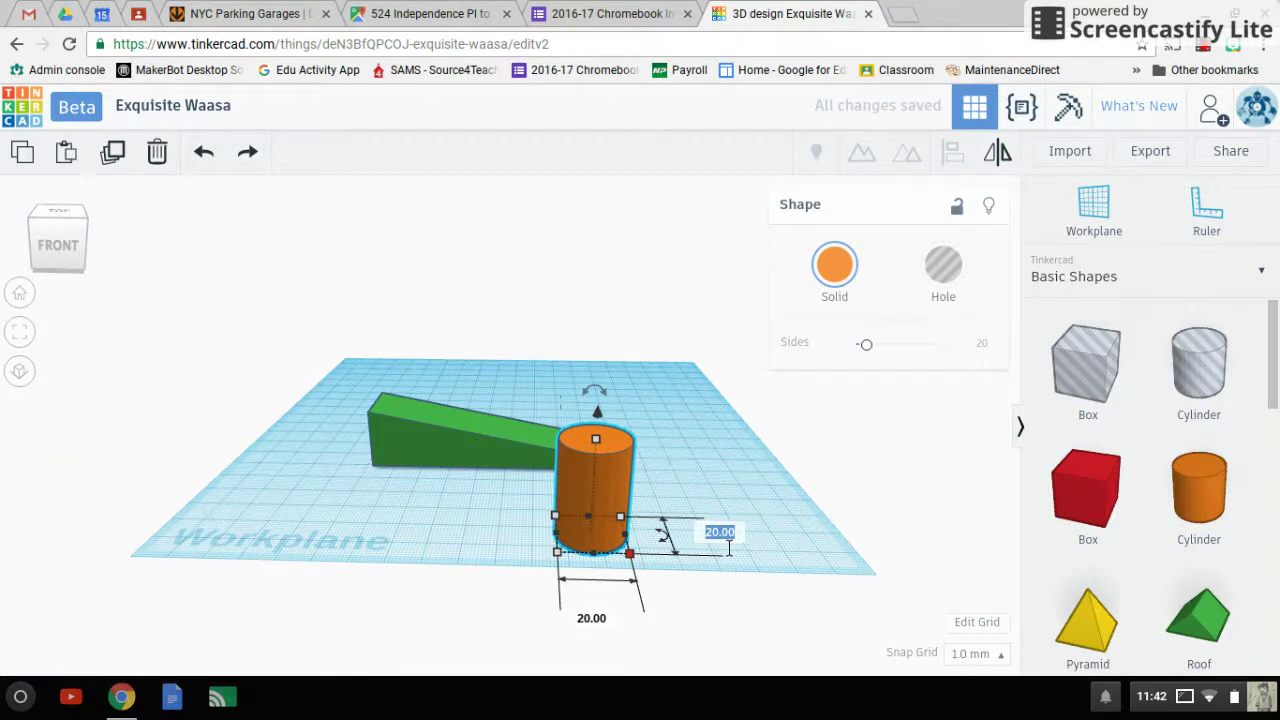
type("5")
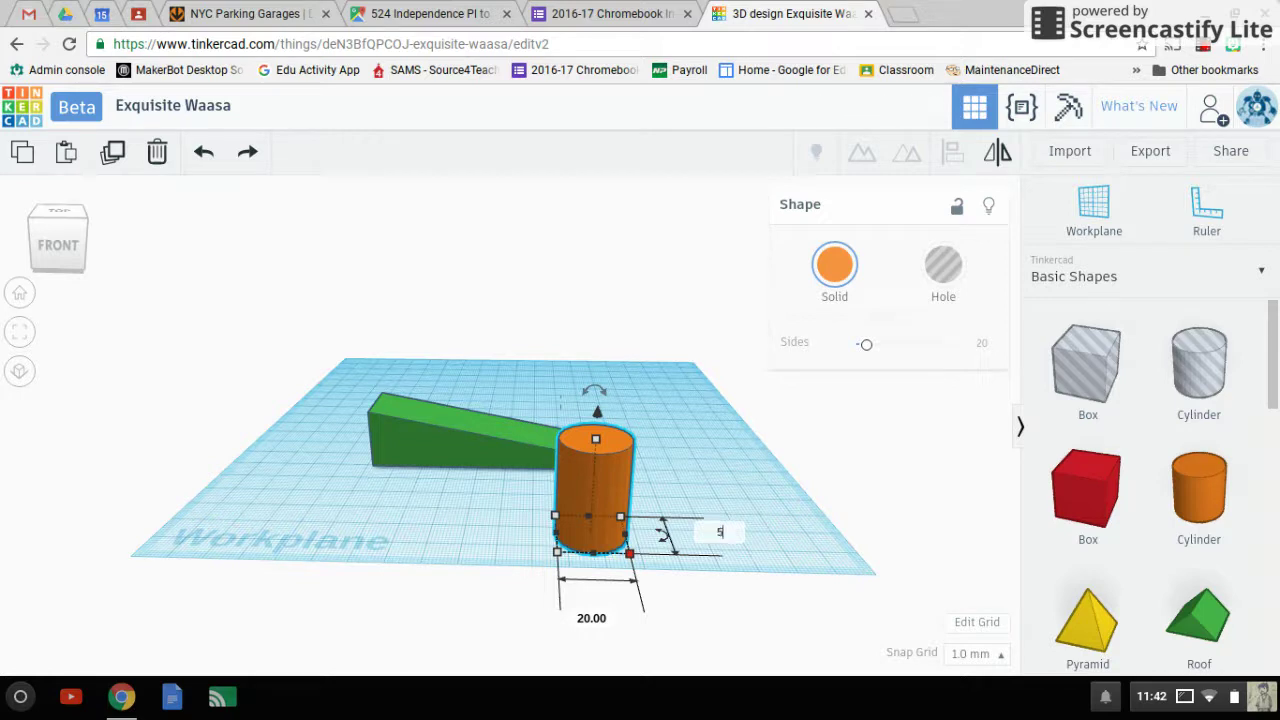
key("Return")
left_click(606, 581)
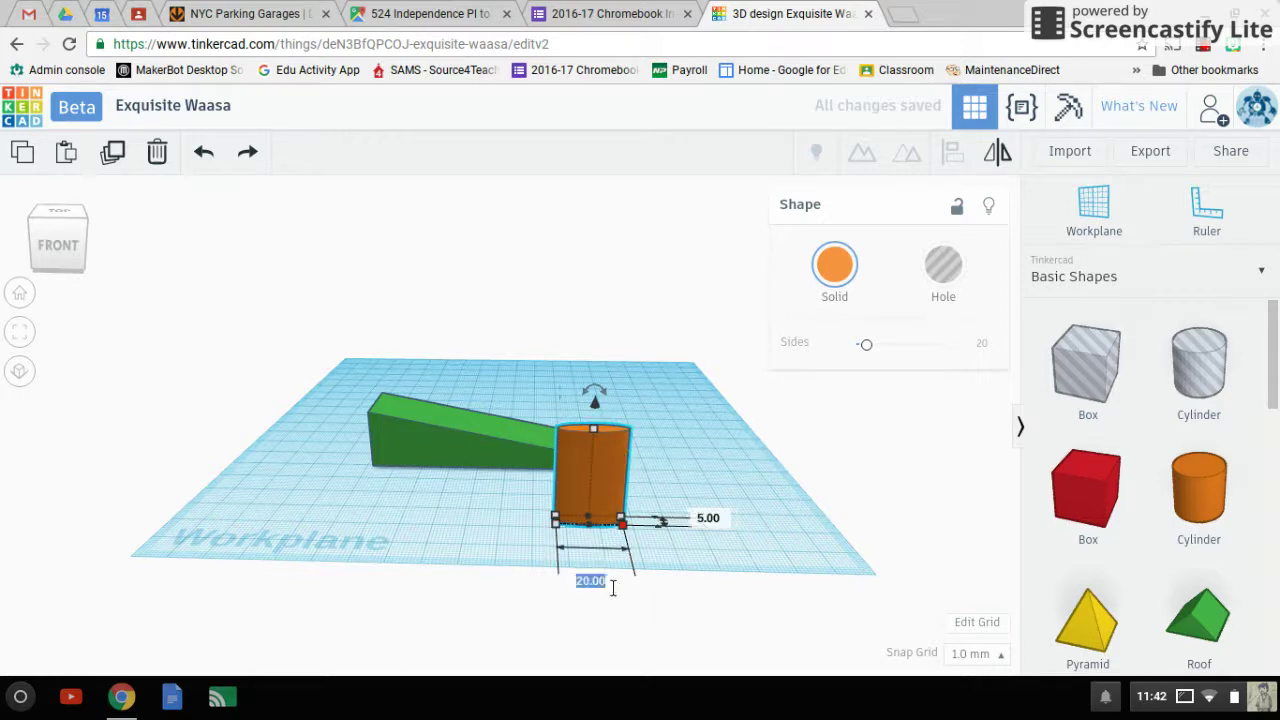
type("5")
key("Return")
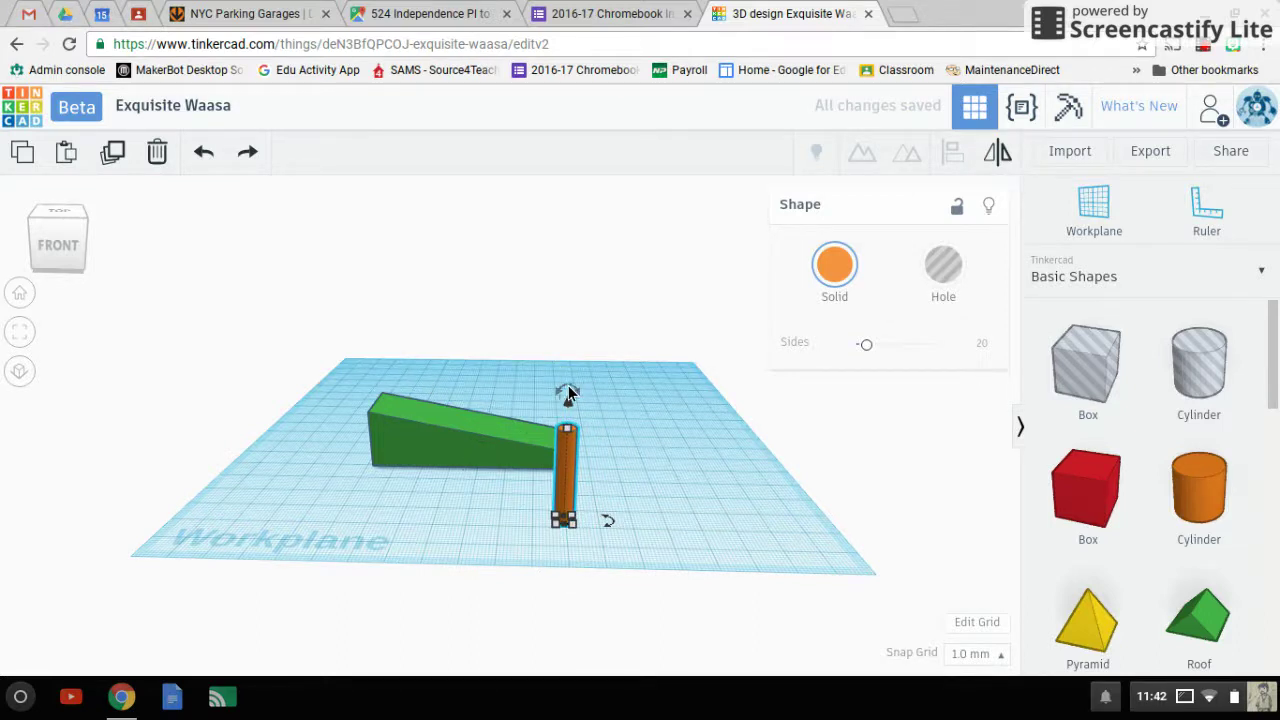
left_click_drag(567, 393, 478, 465)
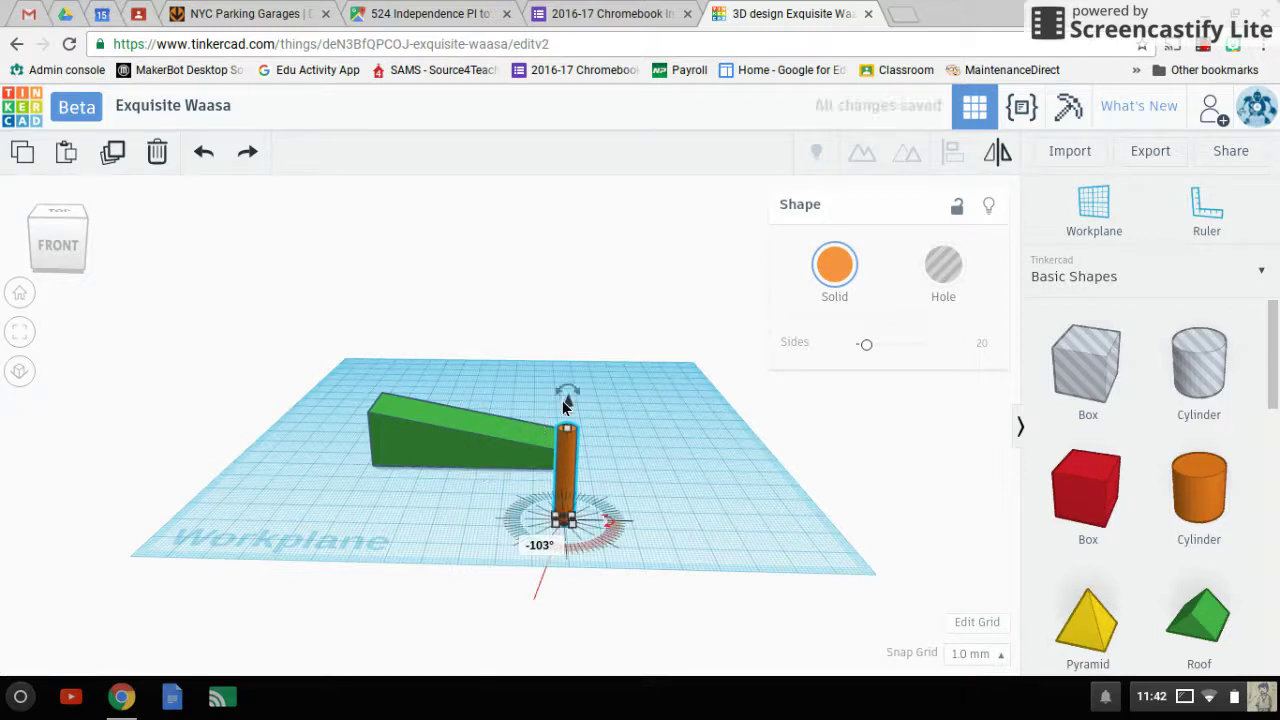
Tip the orange post over onto its side with the rotation handle.
left_click(588, 478)
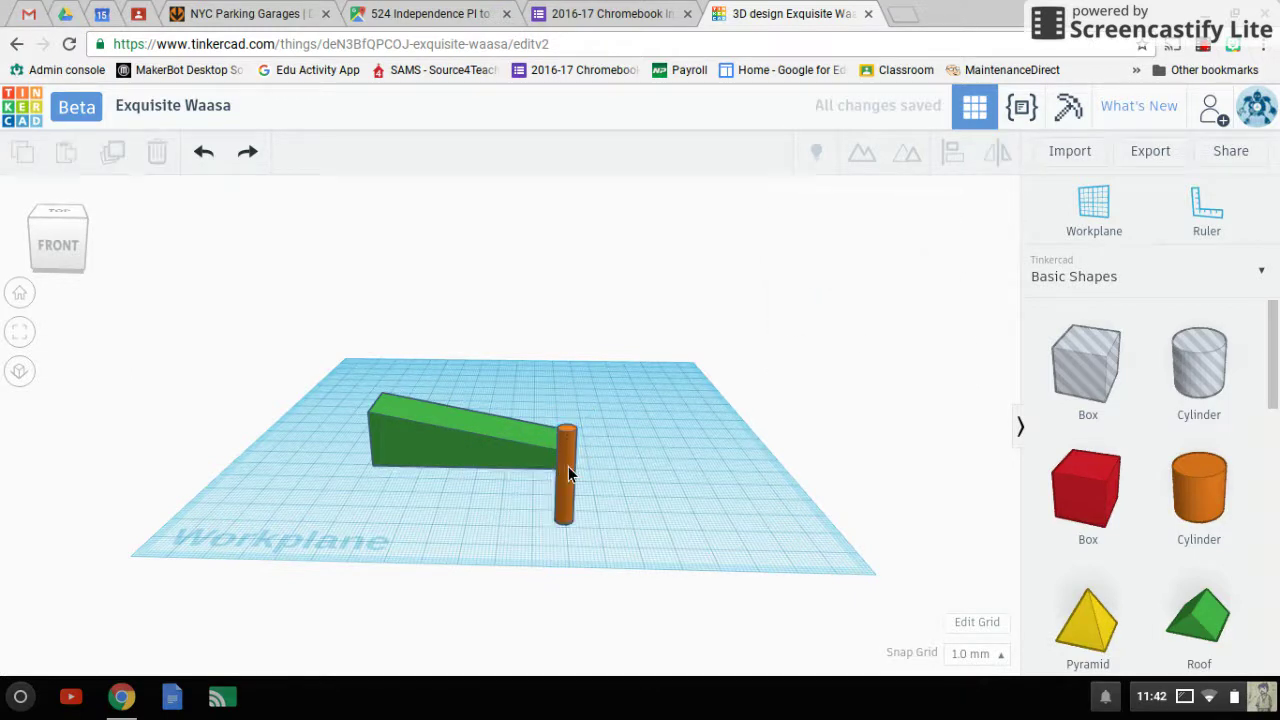
left_click(567, 468)
mouse_move(600, 530)
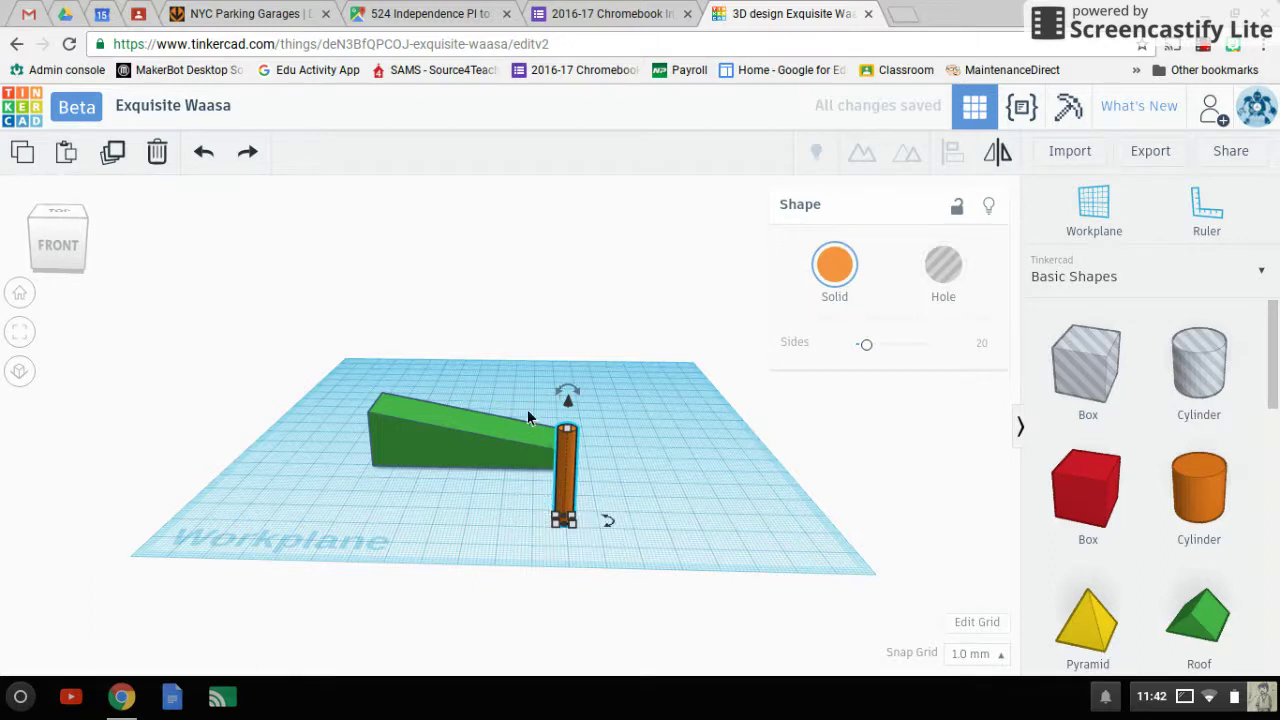
mouse_move(572, 397)
left_click_drag(572, 397, 477, 467)
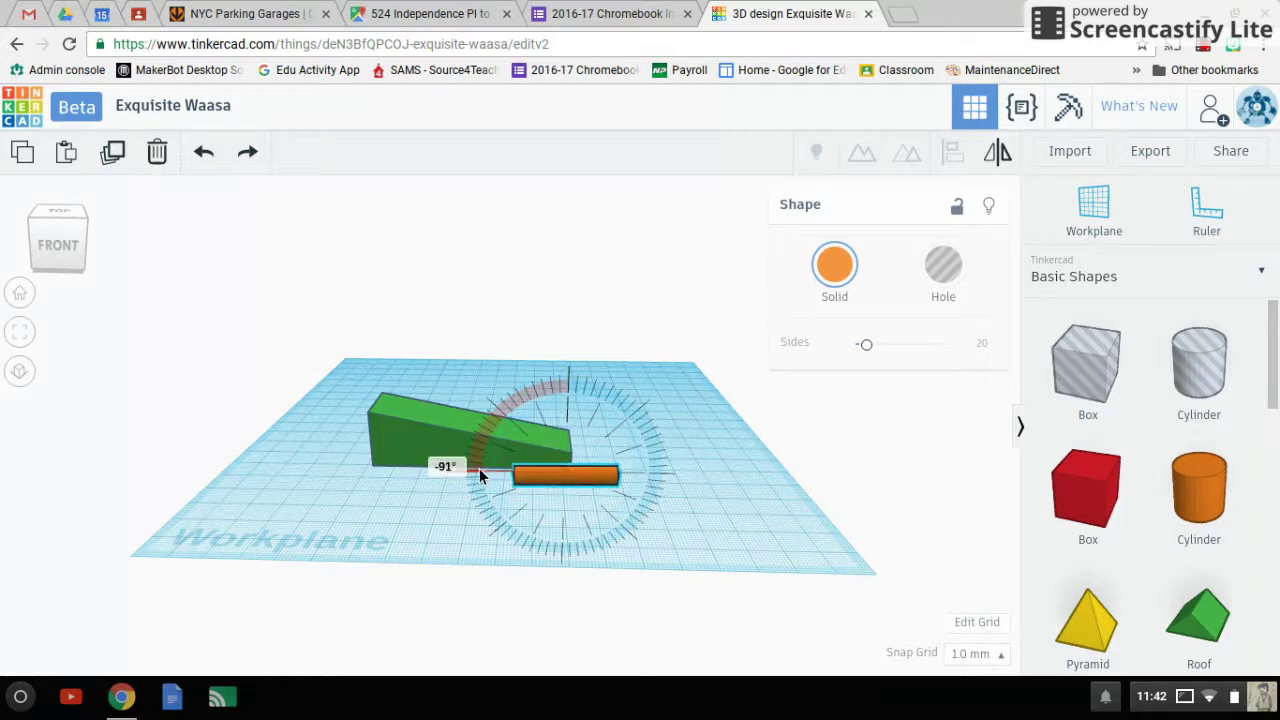
left_click_drag(480, 475, 506, 476)
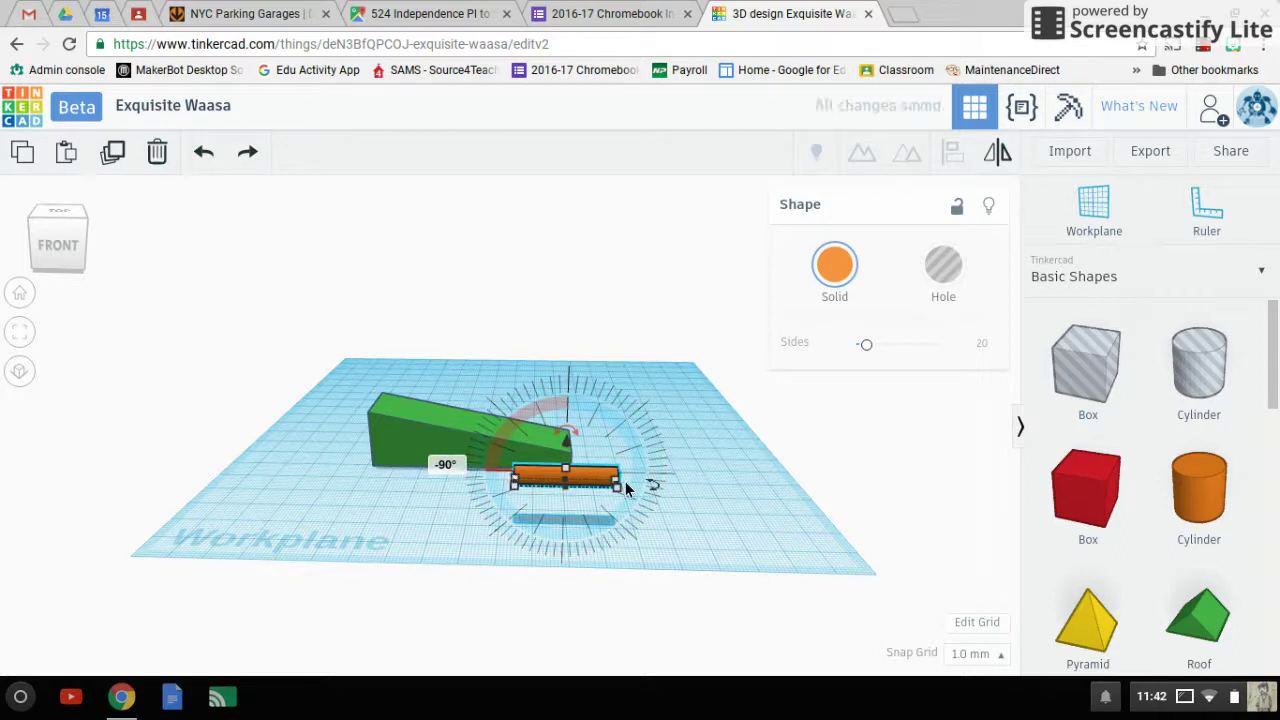
Set the cylinder's rotation to exactly 90° and move it into the wedge's tall end.
left_click_drag(651, 491, 658, 490)
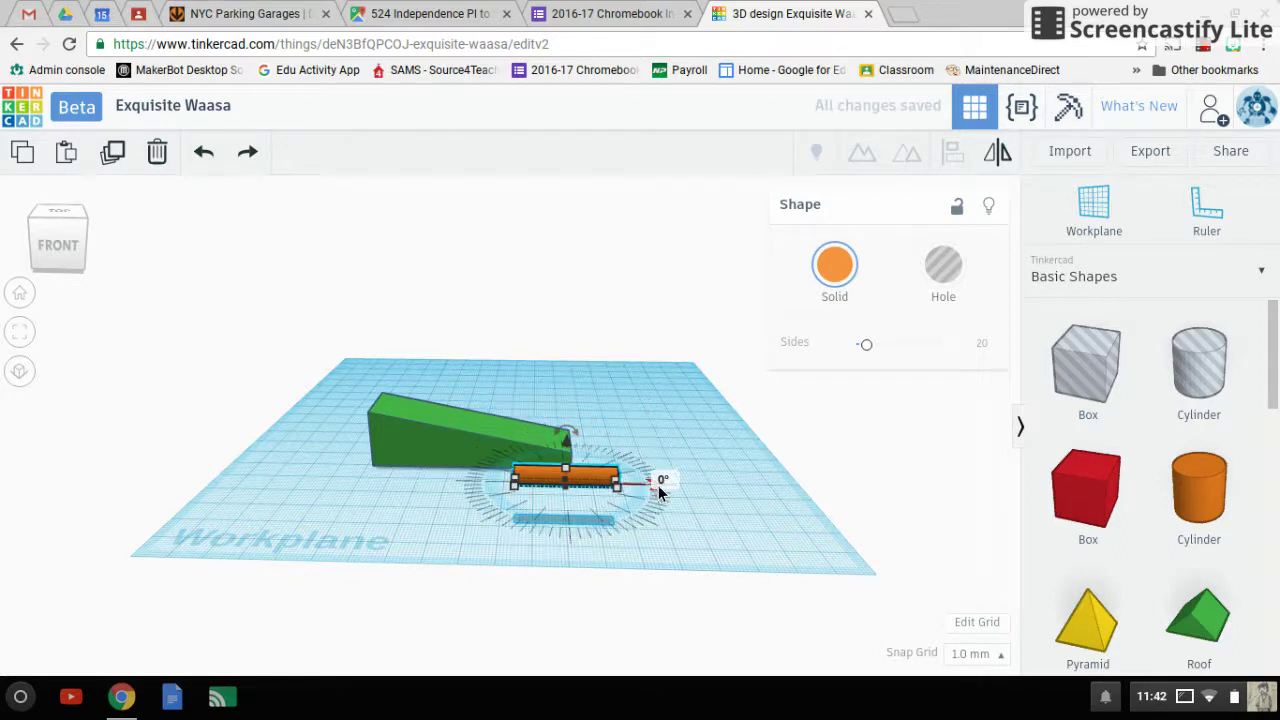
left_click(667, 489)
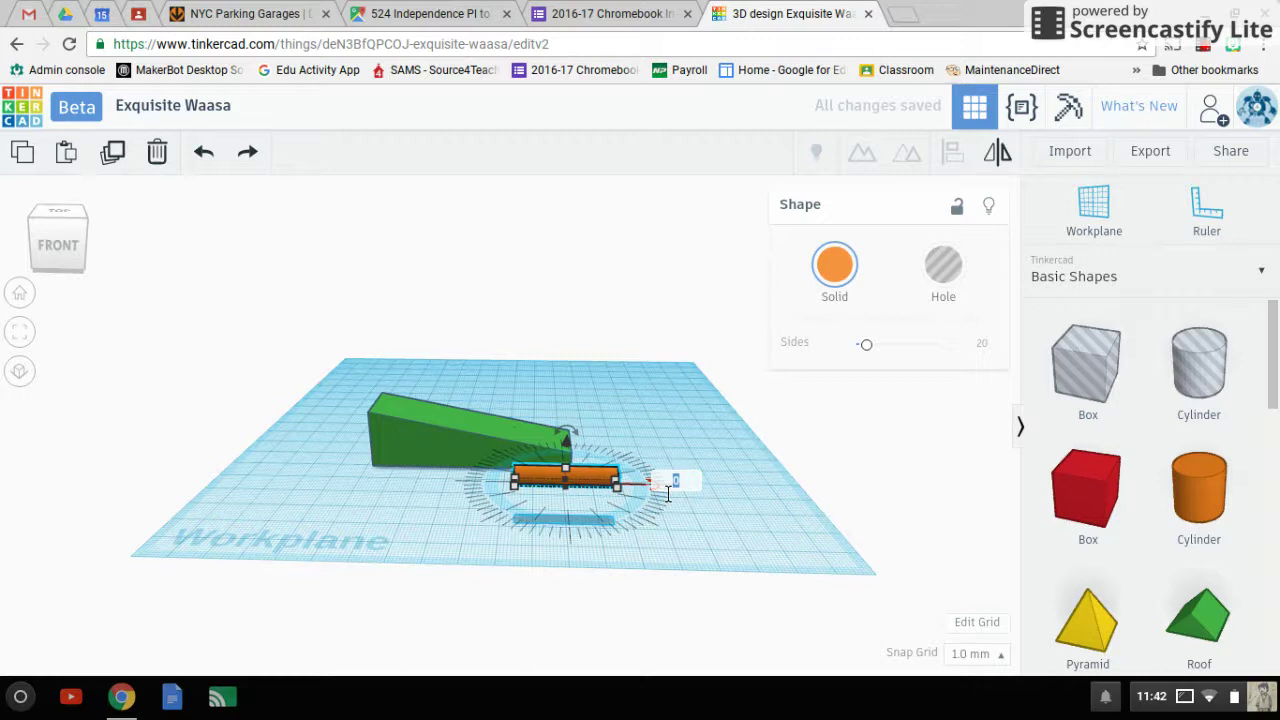
type("90")
key("Return")
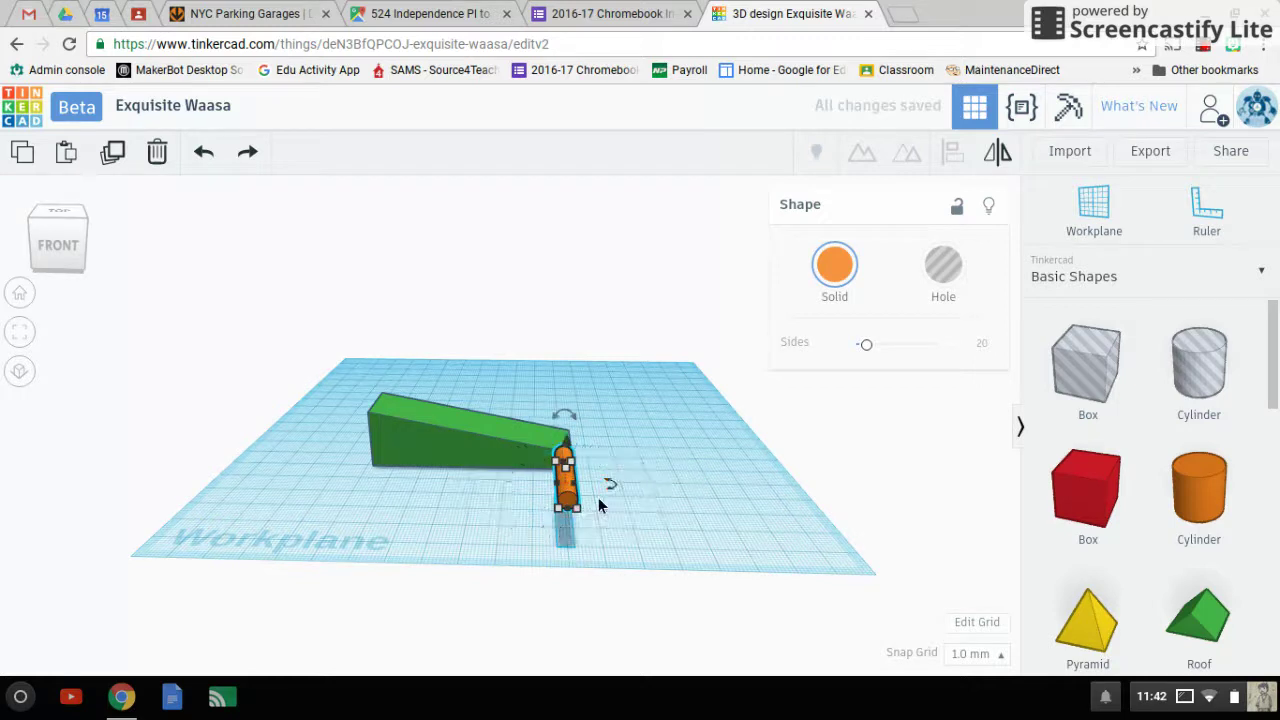
left_click_drag(563, 500, 390, 432)
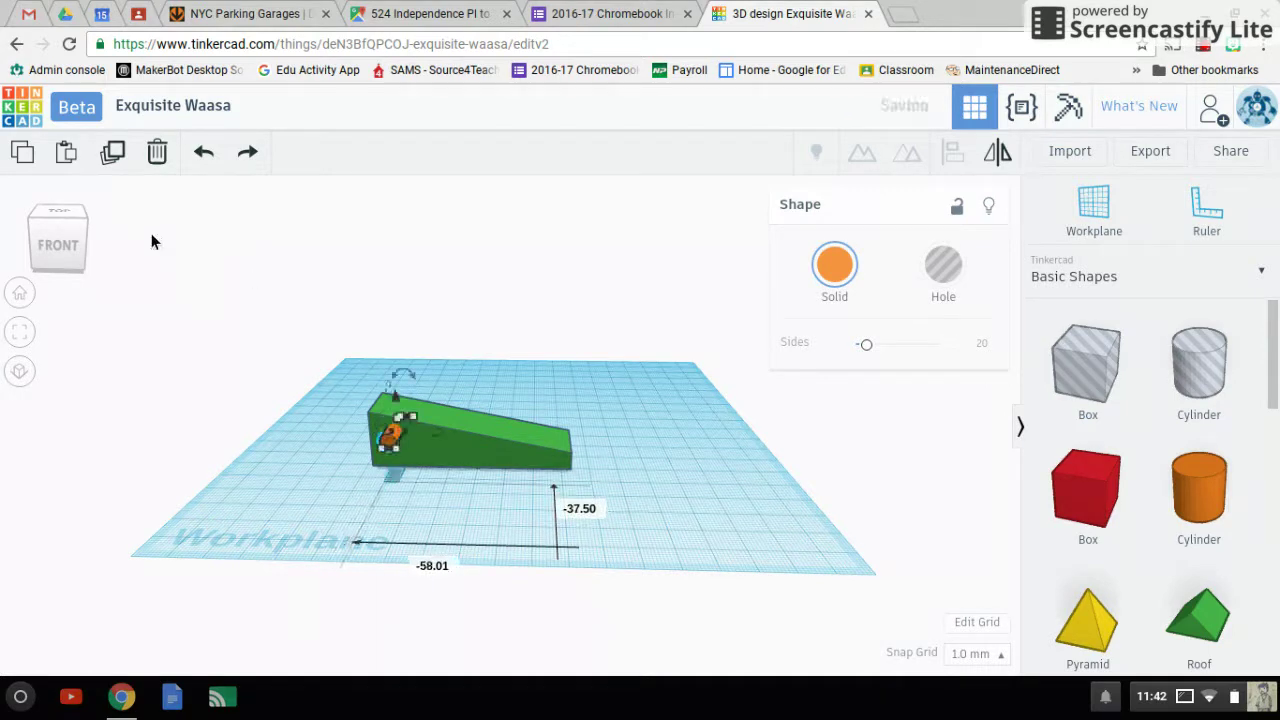
mouse_move(83, 234)
left_mouse_down()
mouse_move(122, 246)
mouse_move(103, 246)
left_mouse_up()
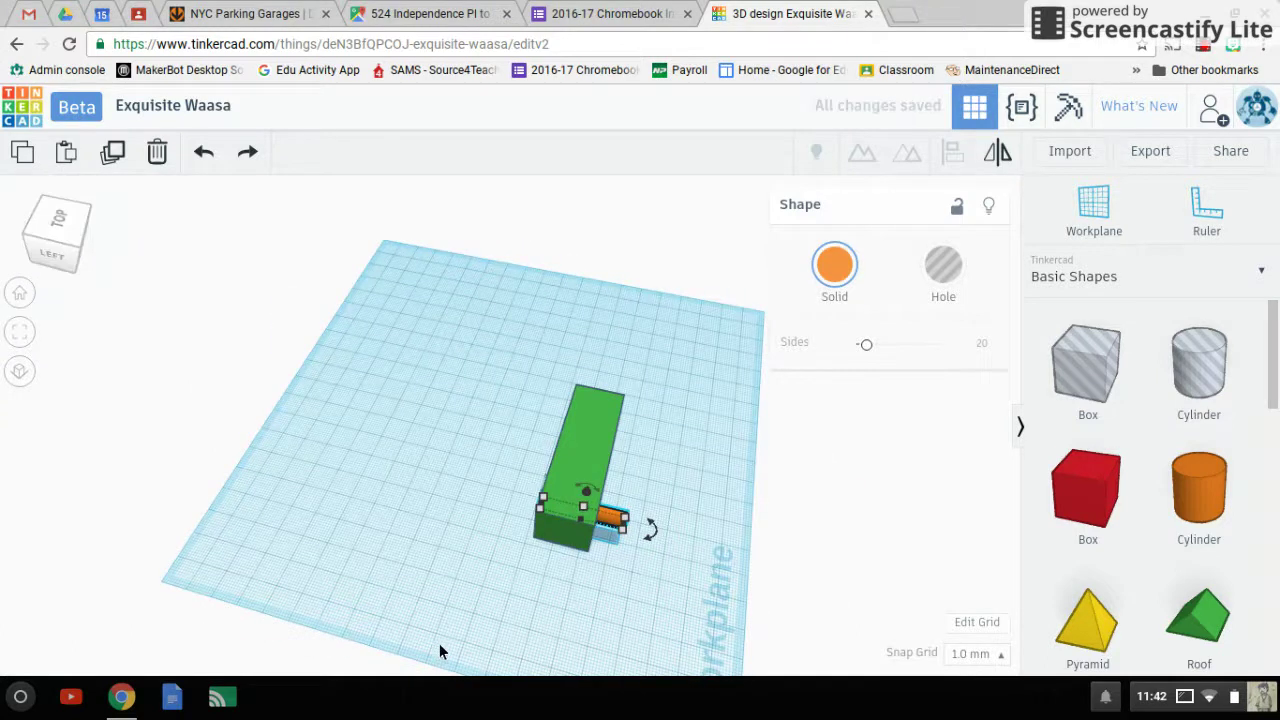
Center-align the orange cylinder across the wedge's width, then switch to the front view.
left_click(625, 465, "shift")
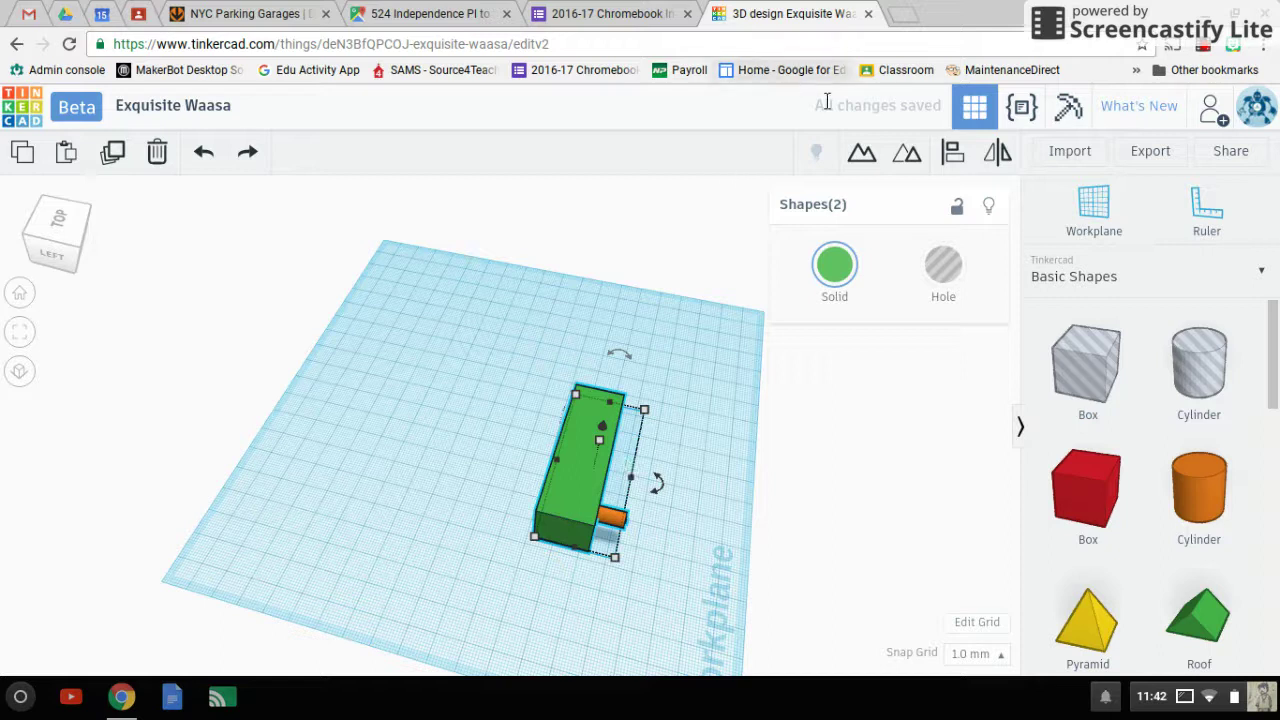
left_click(951, 155)
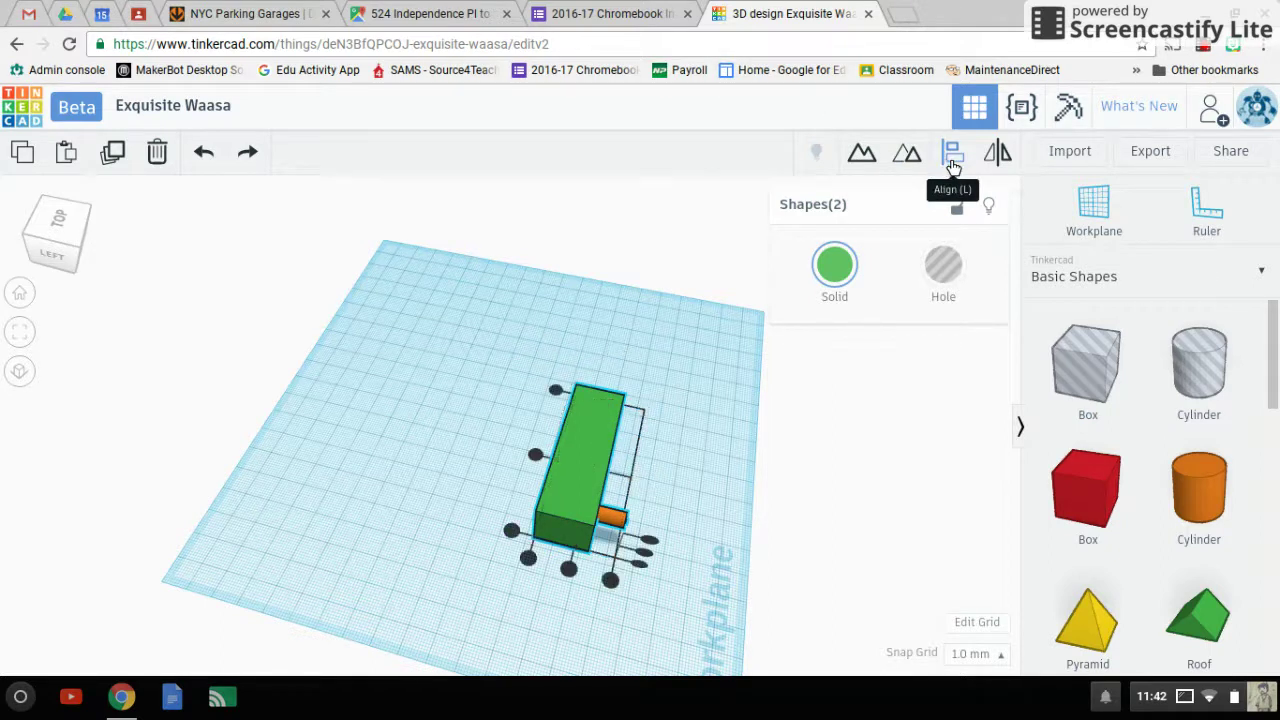
left_click(568, 569)
left_click(291, 506)
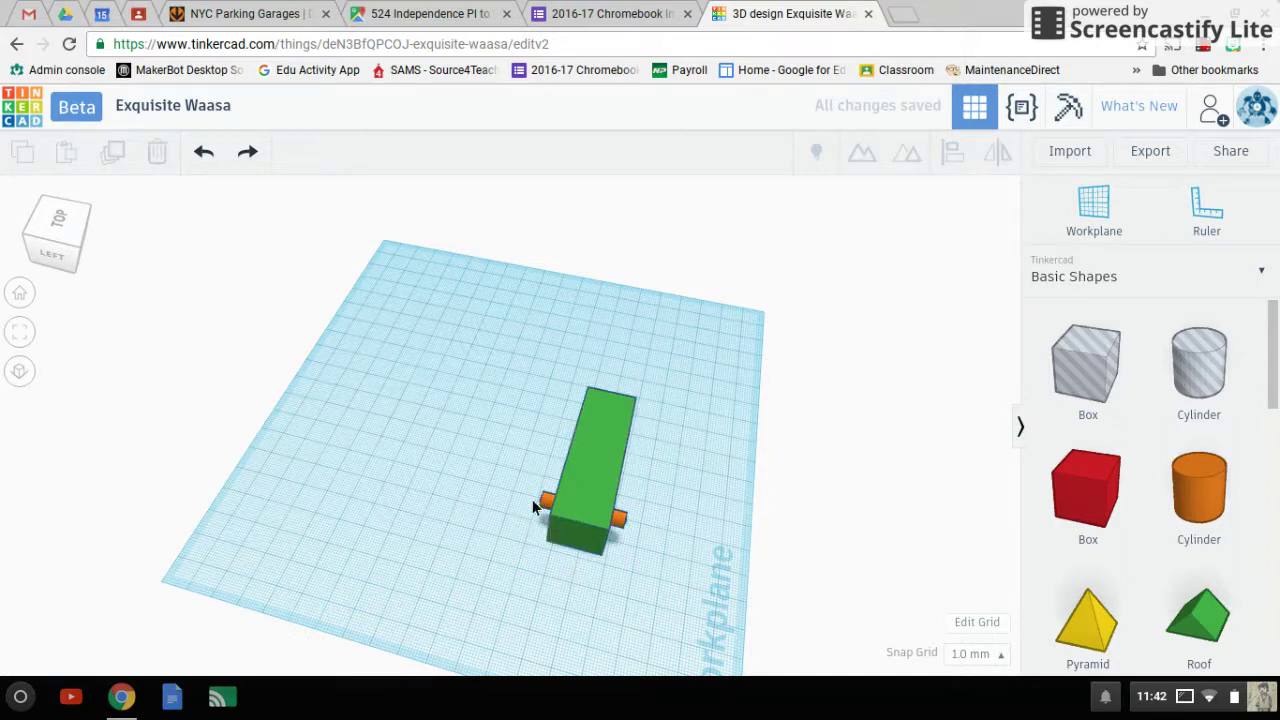
left_click(55, 252)
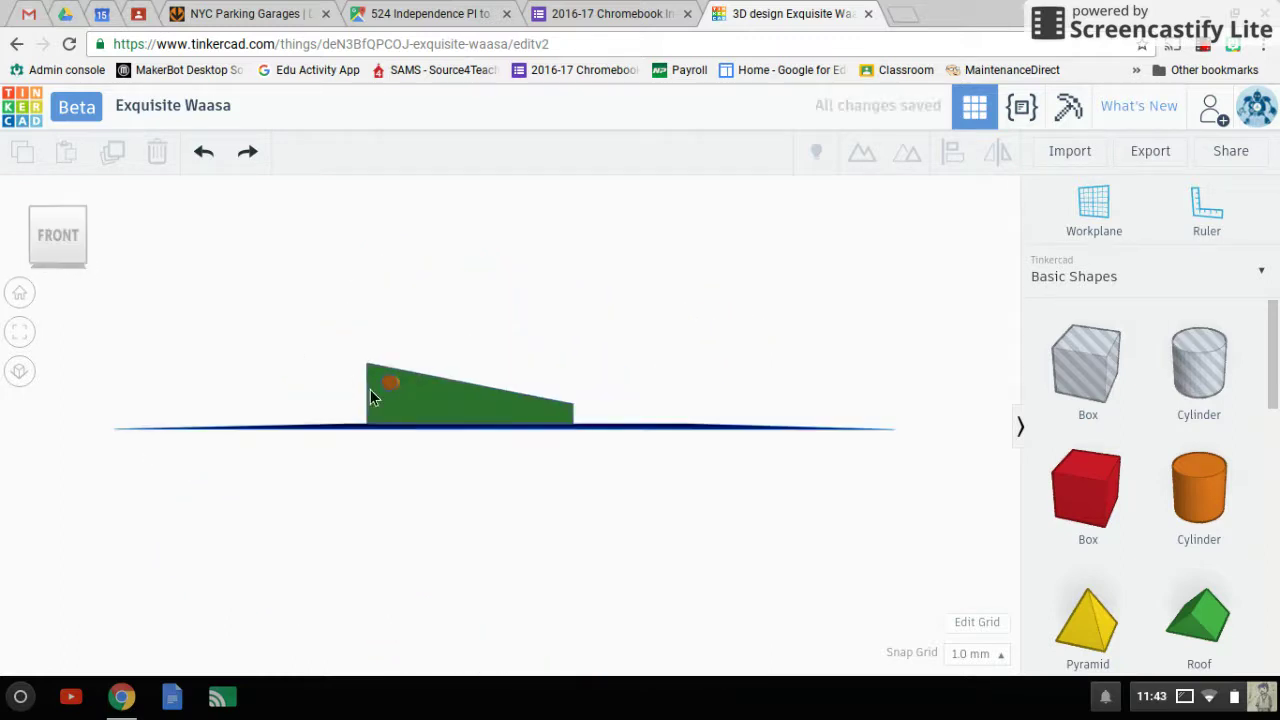
Nudge the orange axle down with Ctrl+Down so it sits near the wedge's bottom.
left_click(391, 388)
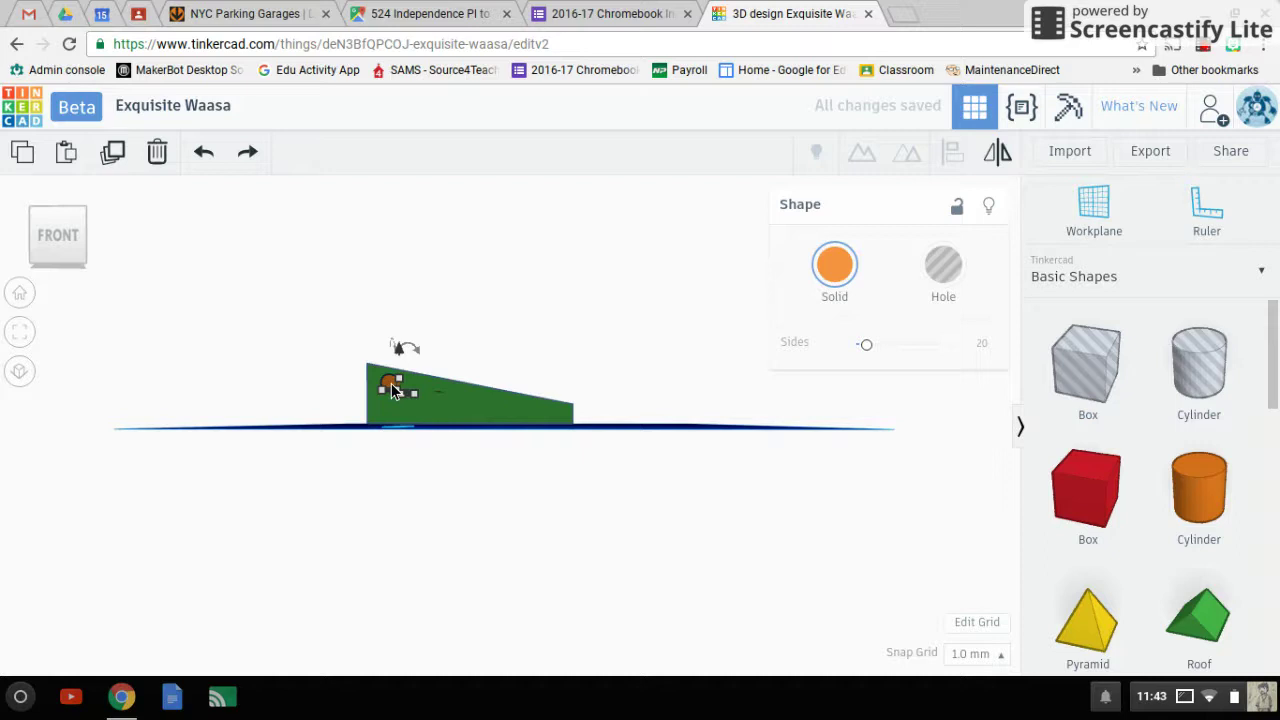
key("ctrl+Down")
key("ctrl+Down")
key("ctrl+Down")
key("ctrl+Down")
key("ctrl+Down")
key("ctrl+Down")
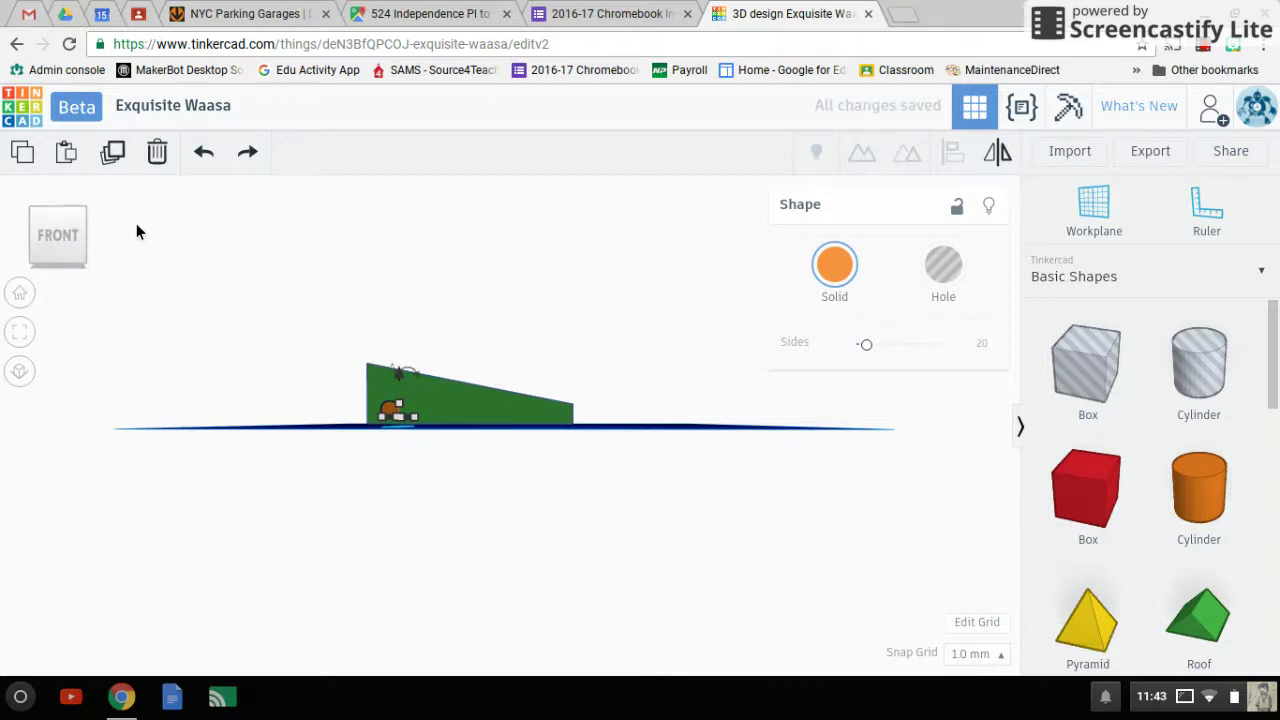
left_click(243, 362)
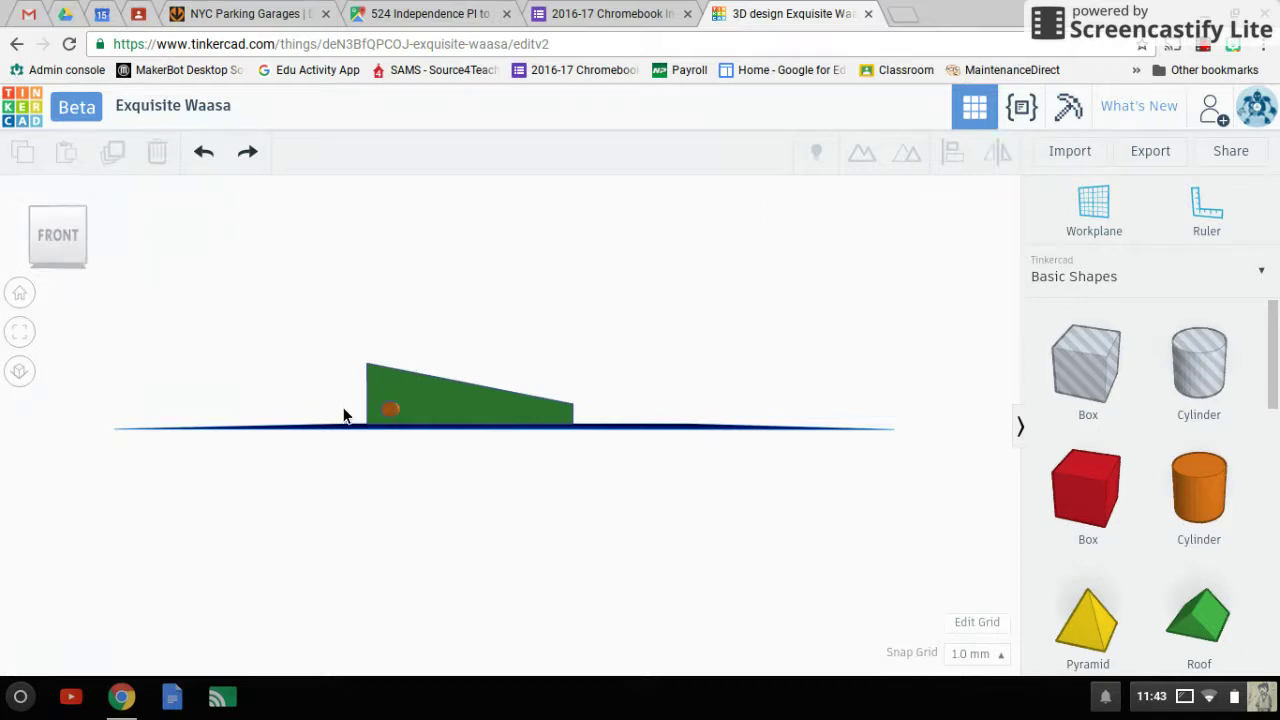
left_click(392, 412)
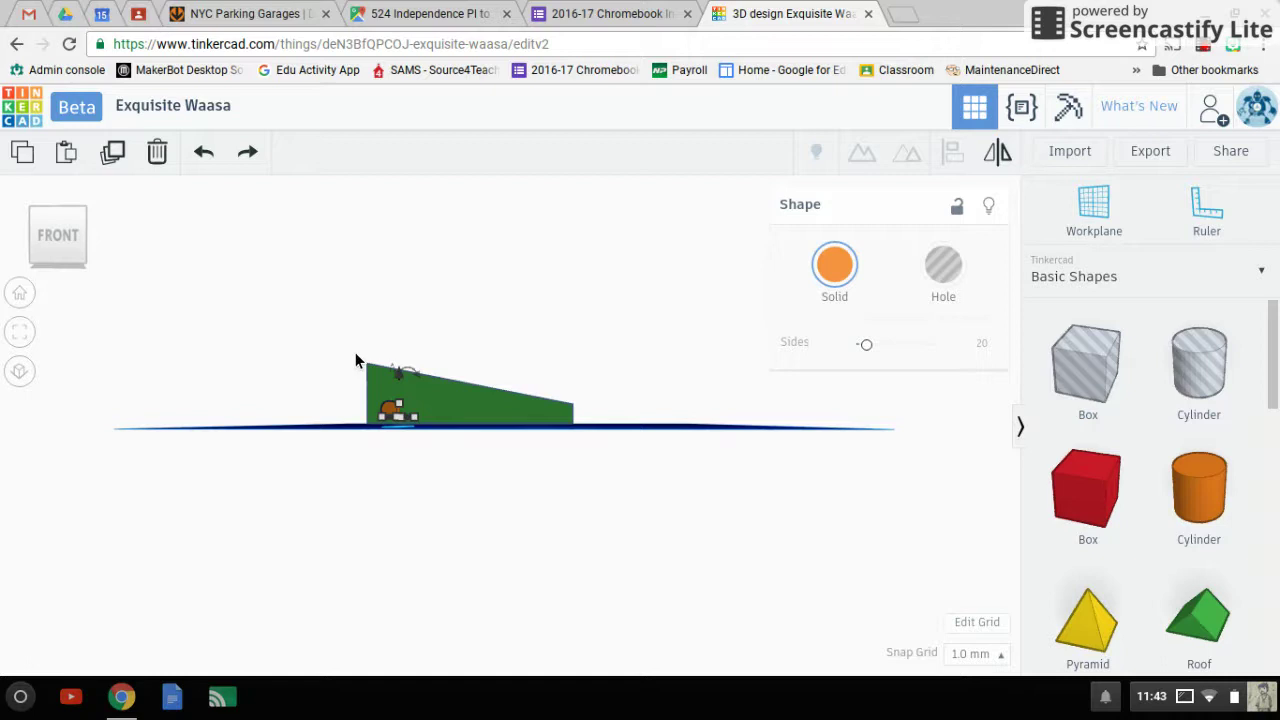
Duplicate the axle cylinder to the wedge's low end and paste an extra long cylinder beside it.
scroll(527, 463, "up", 5)
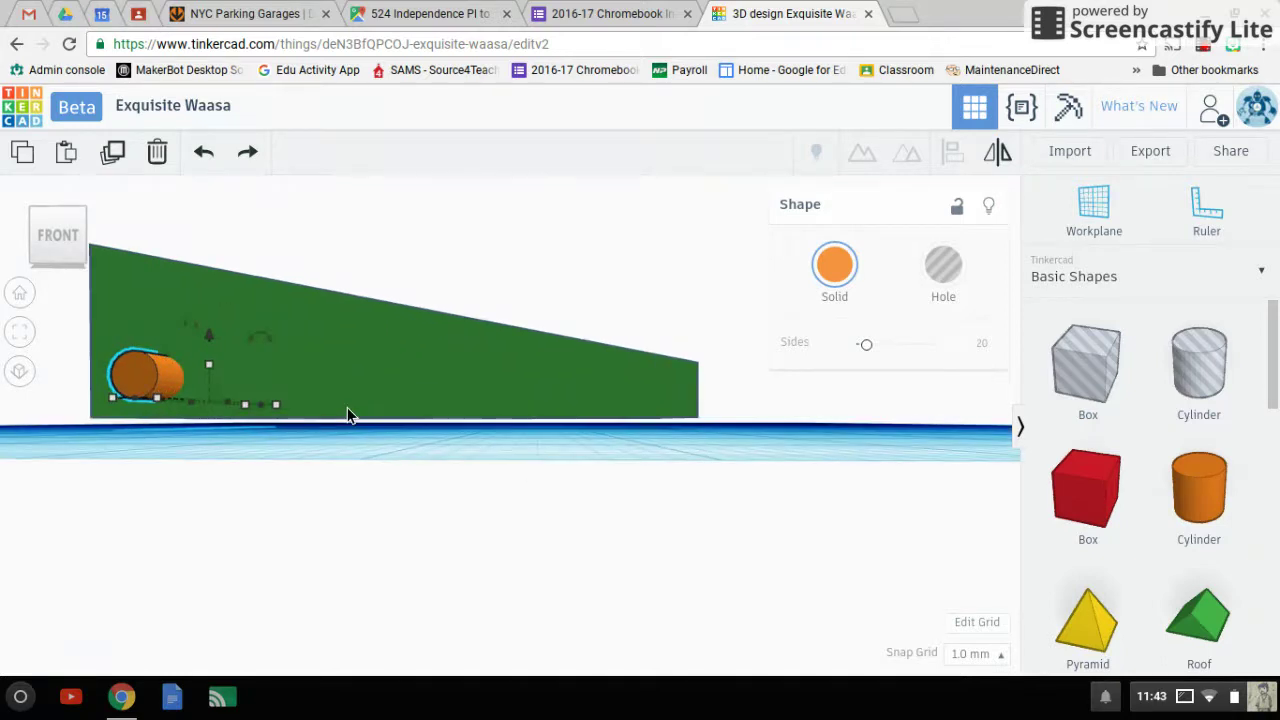
left_click(138, 372)
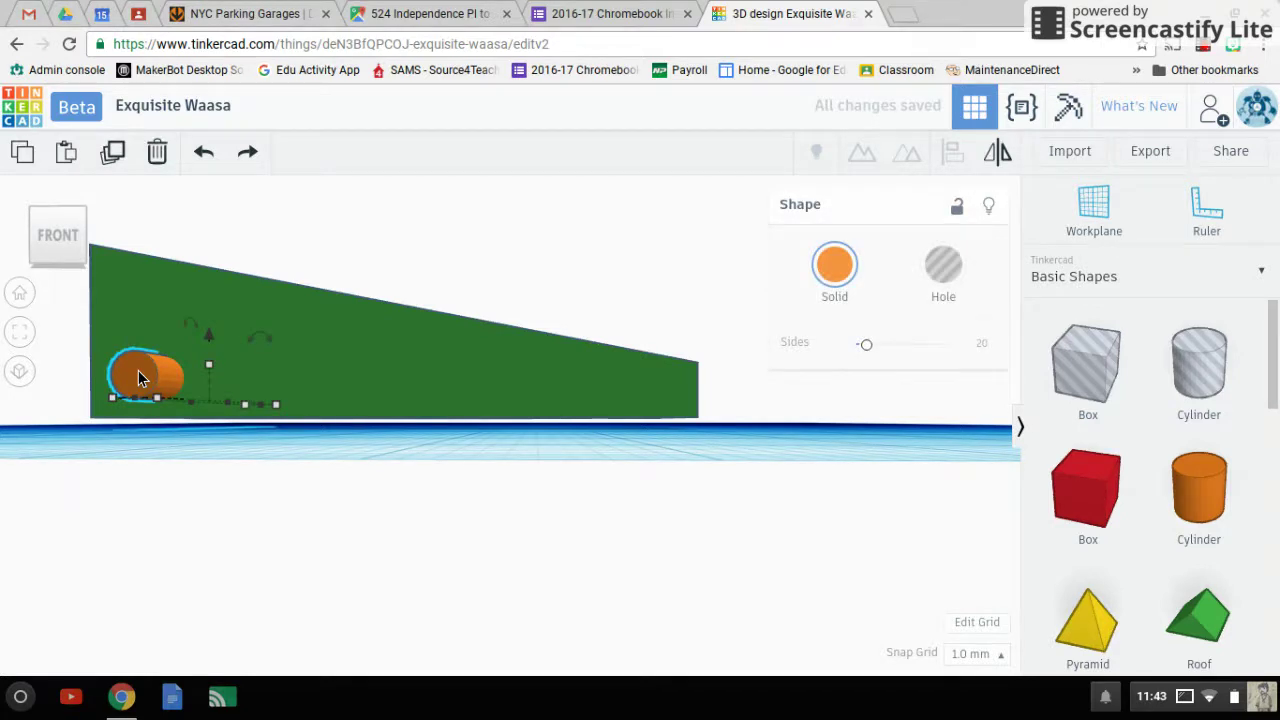
left_click_drag(138, 377, 522, 377, "alt")
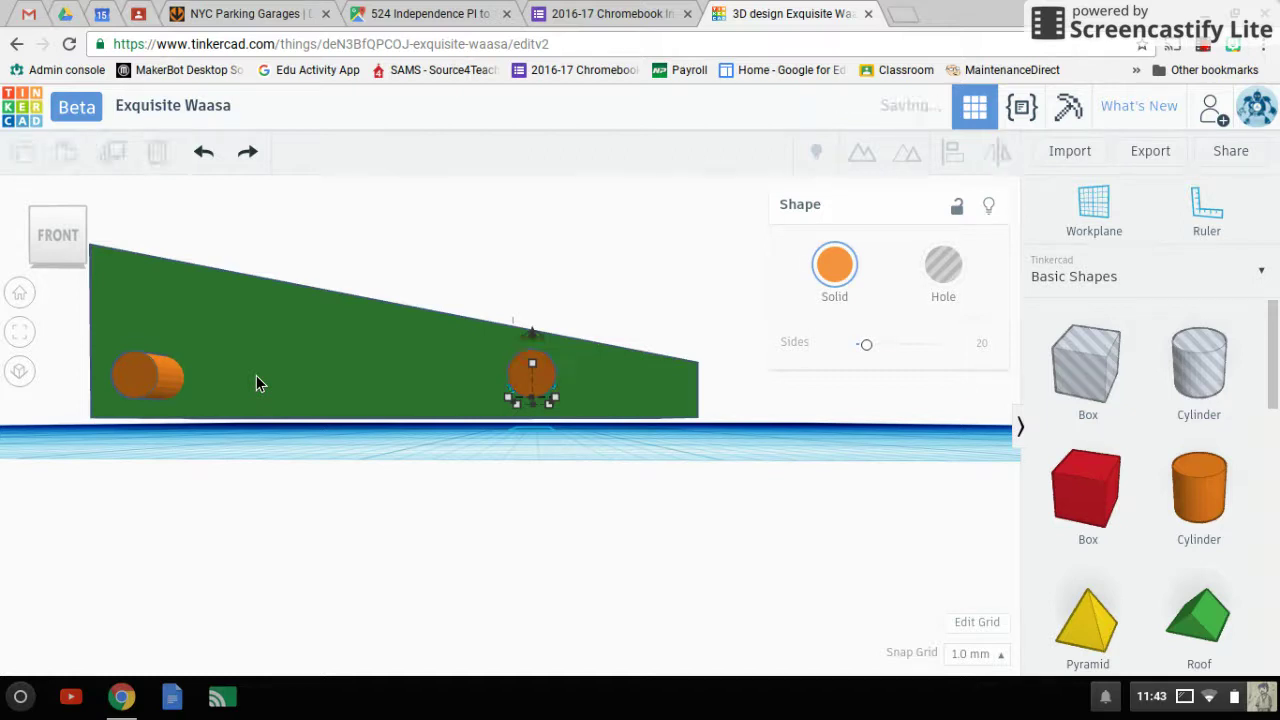
key("ctrl+v")
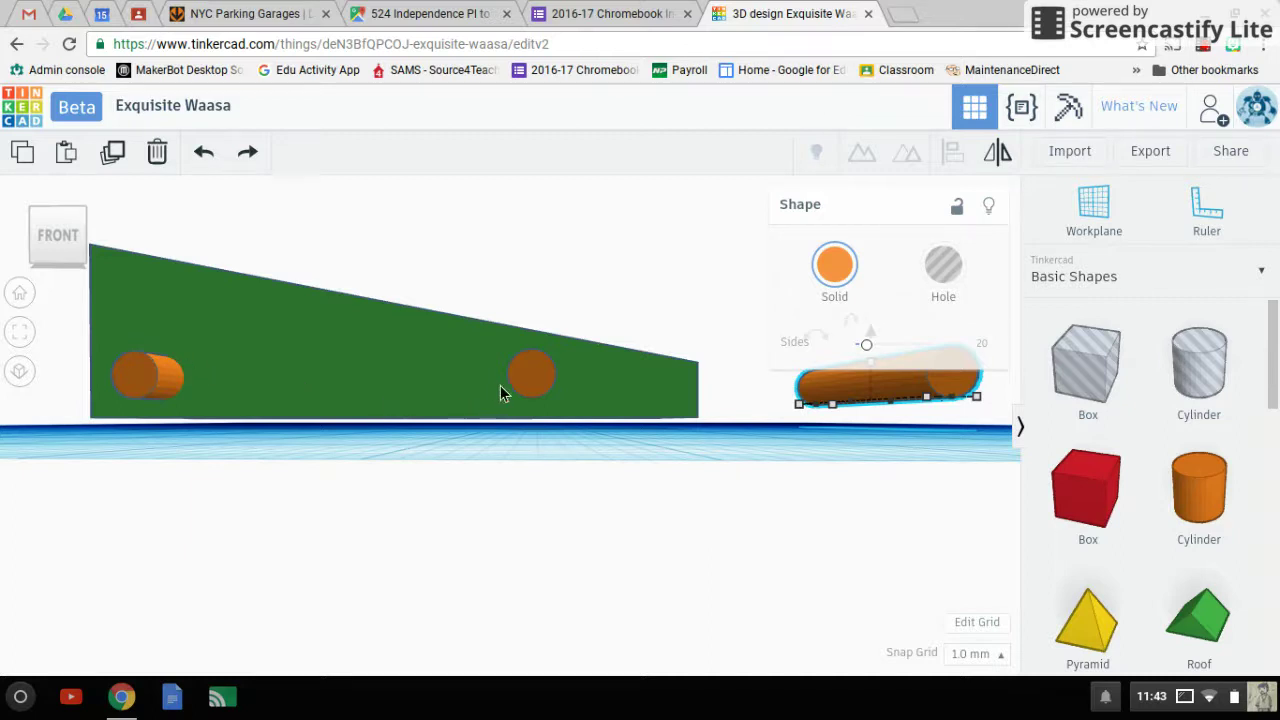
left_click(526, 379)
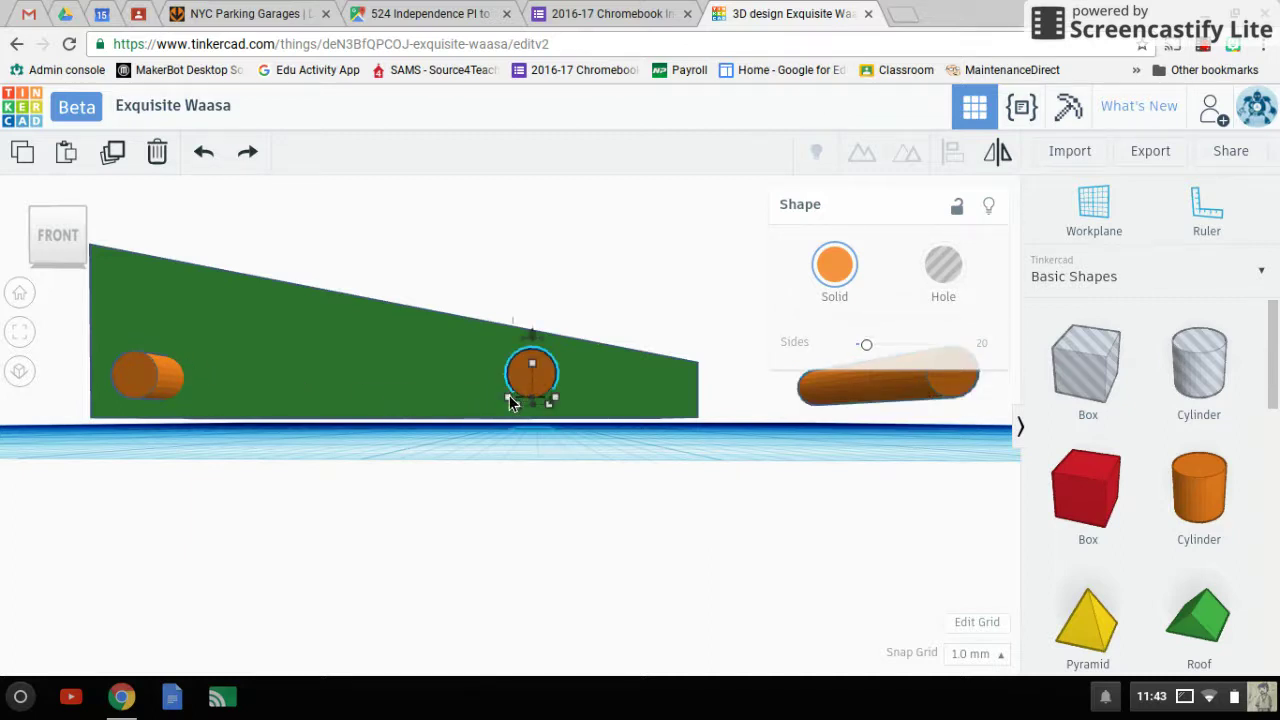
mouse_move(511, 400)
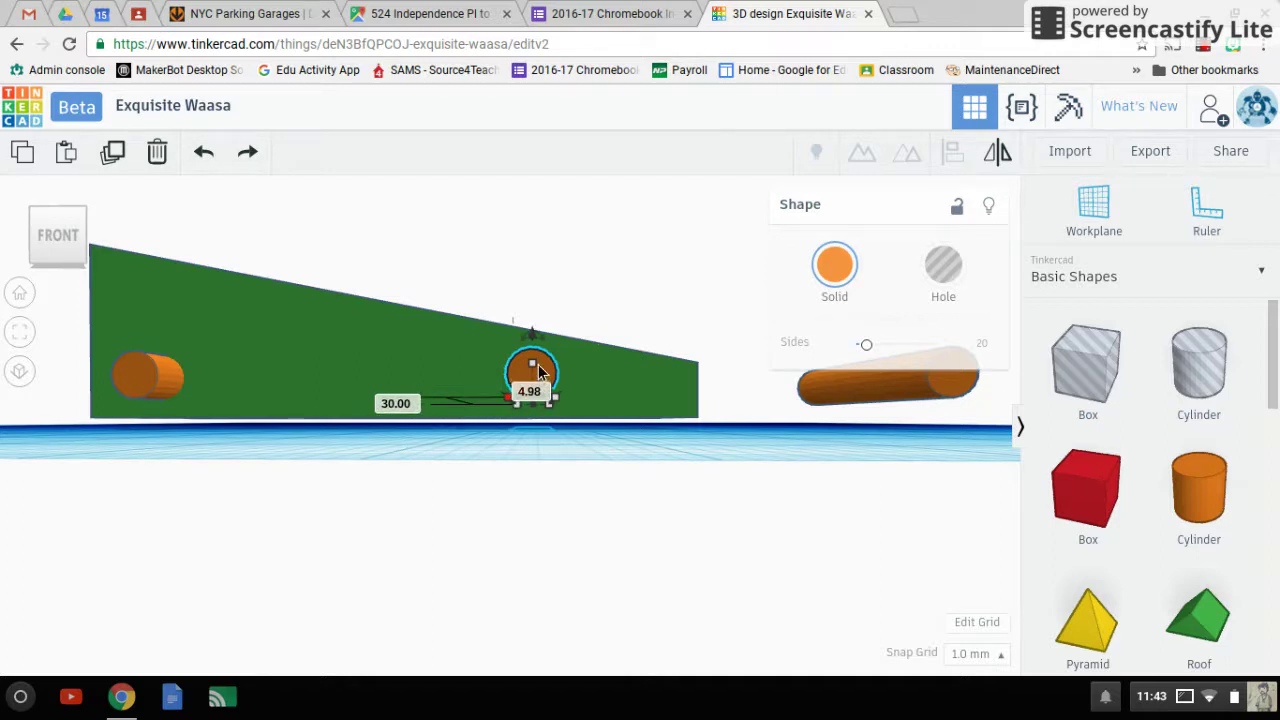
mouse_move(538, 370)
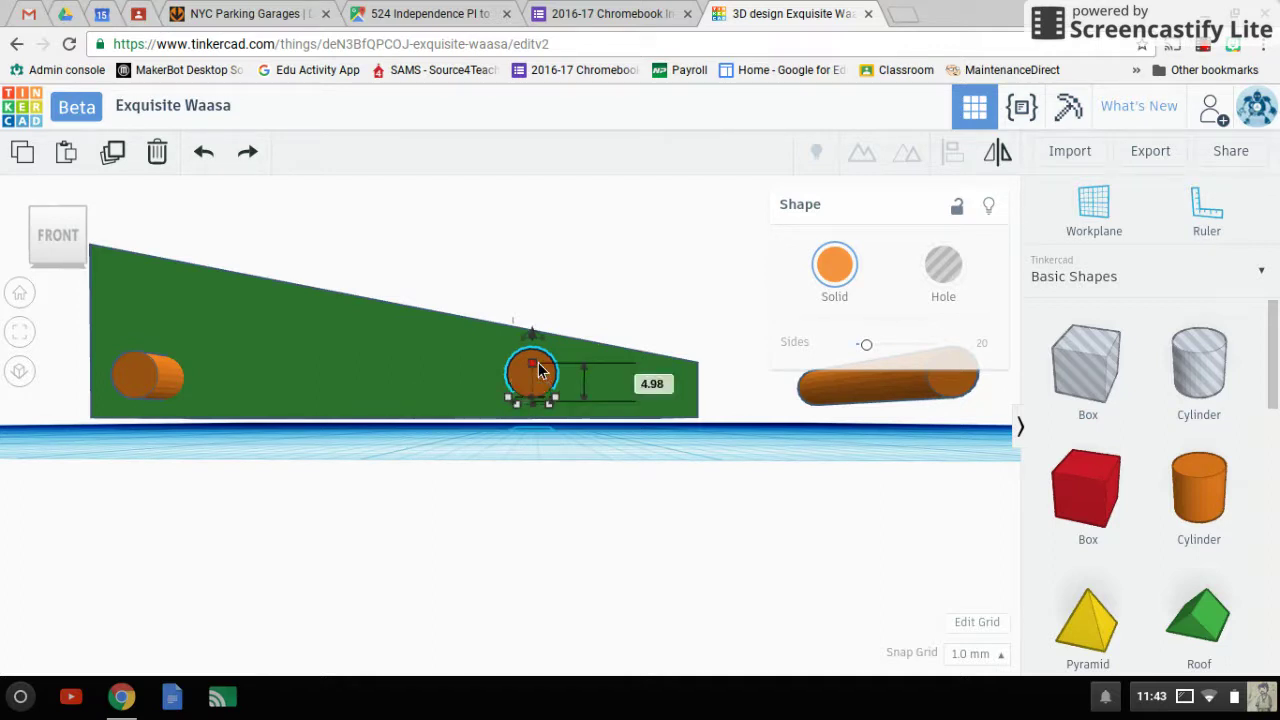
left_click(146, 375)
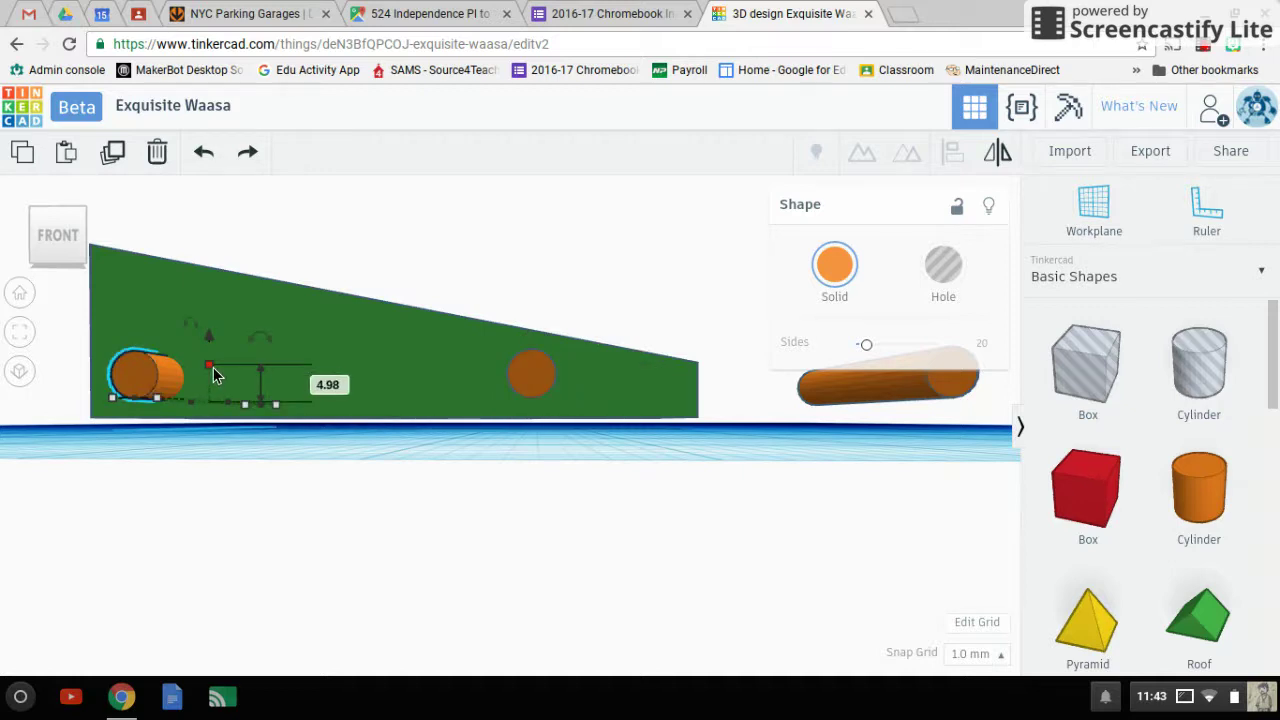
left_click(176, 443)
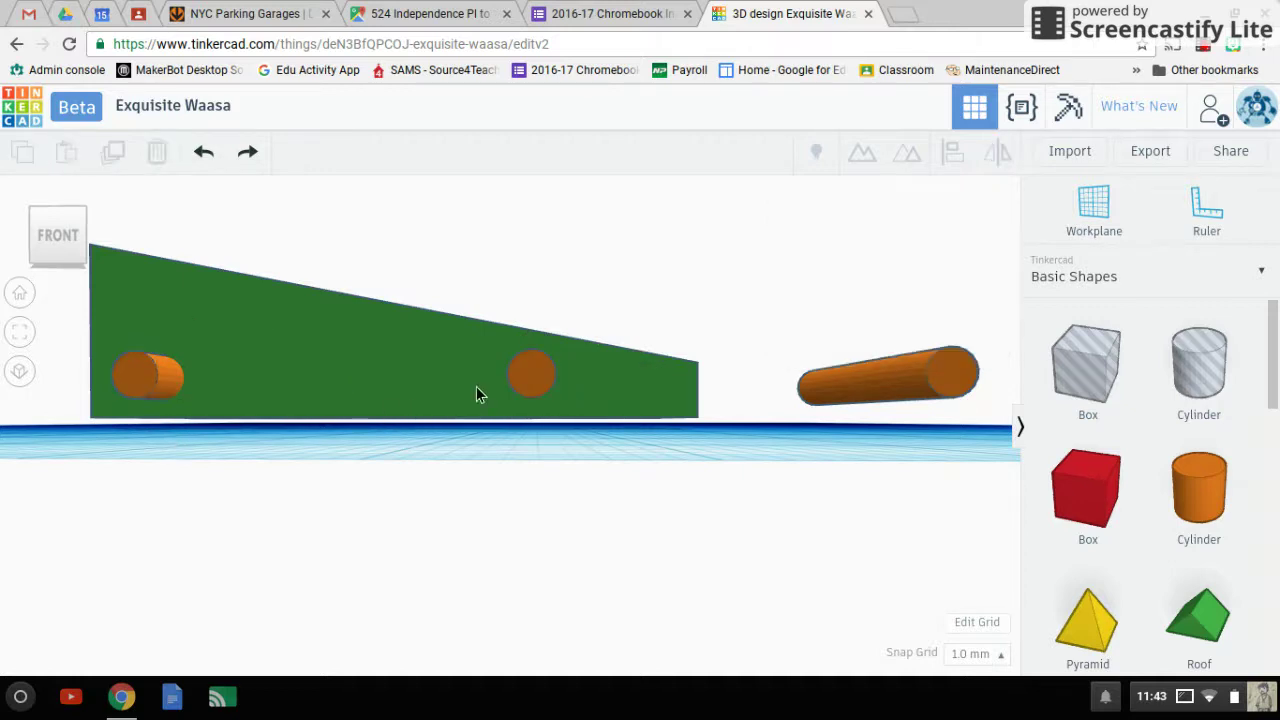
left_click(524, 384)
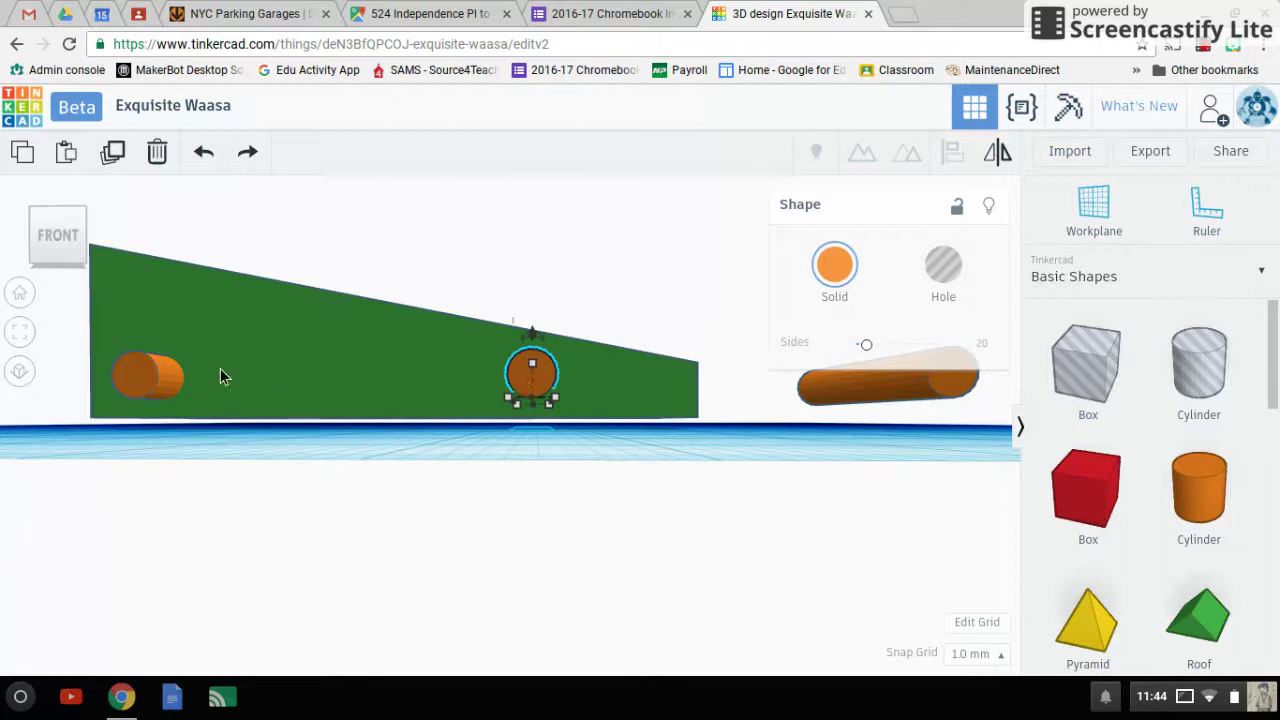
Turn both axle cylinders into holes, group them with the wedge, and view it from the front.
left_click(130, 371, "shift")
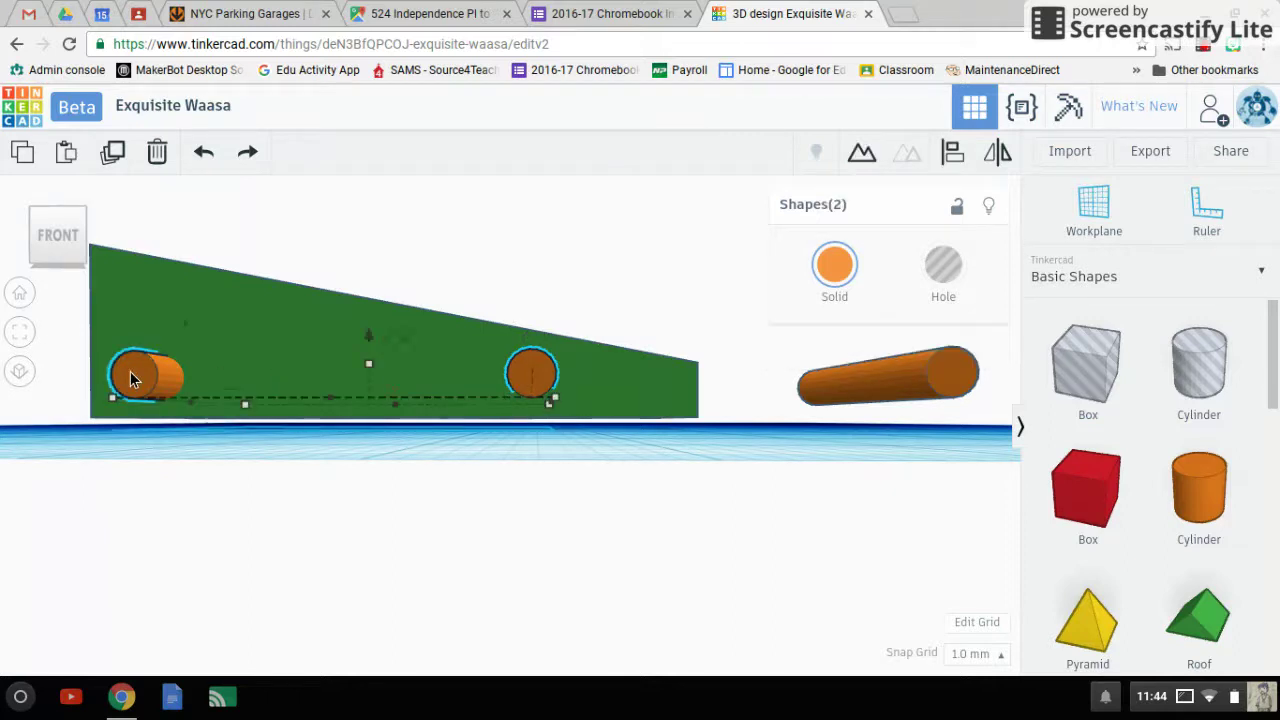
left_click(940, 264)
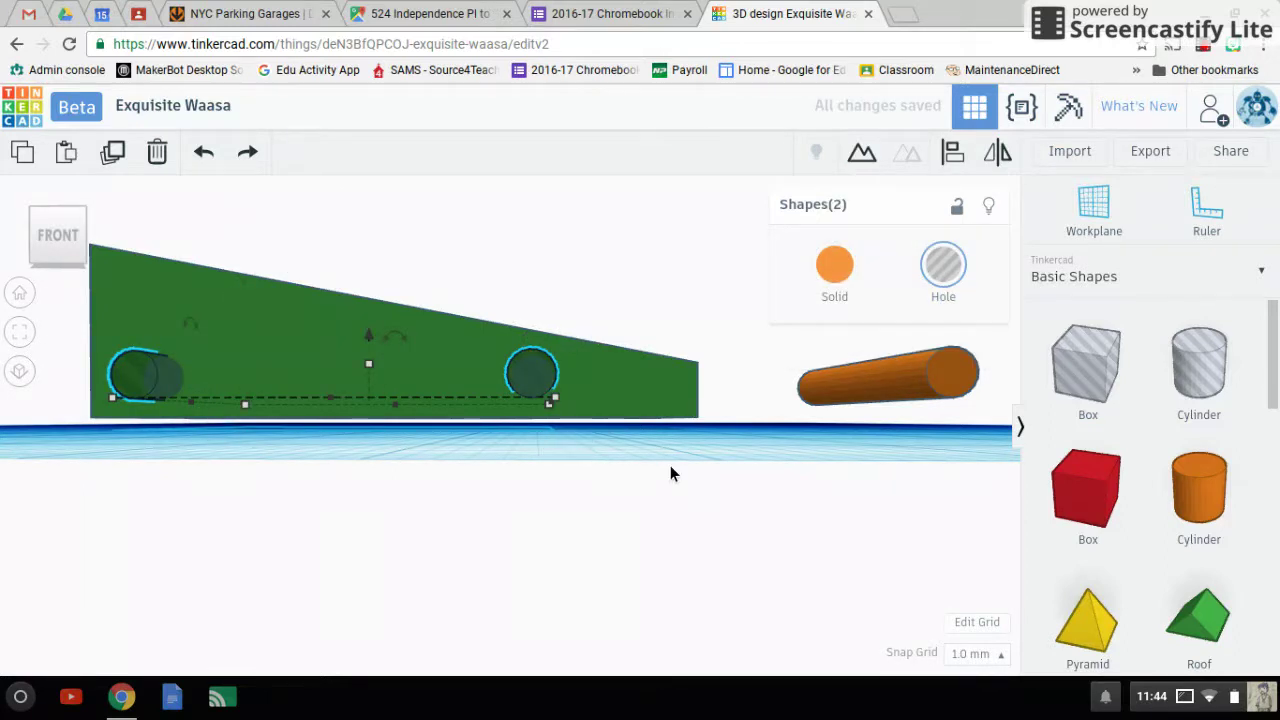
left_click_drag(670, 466, 100, 310)
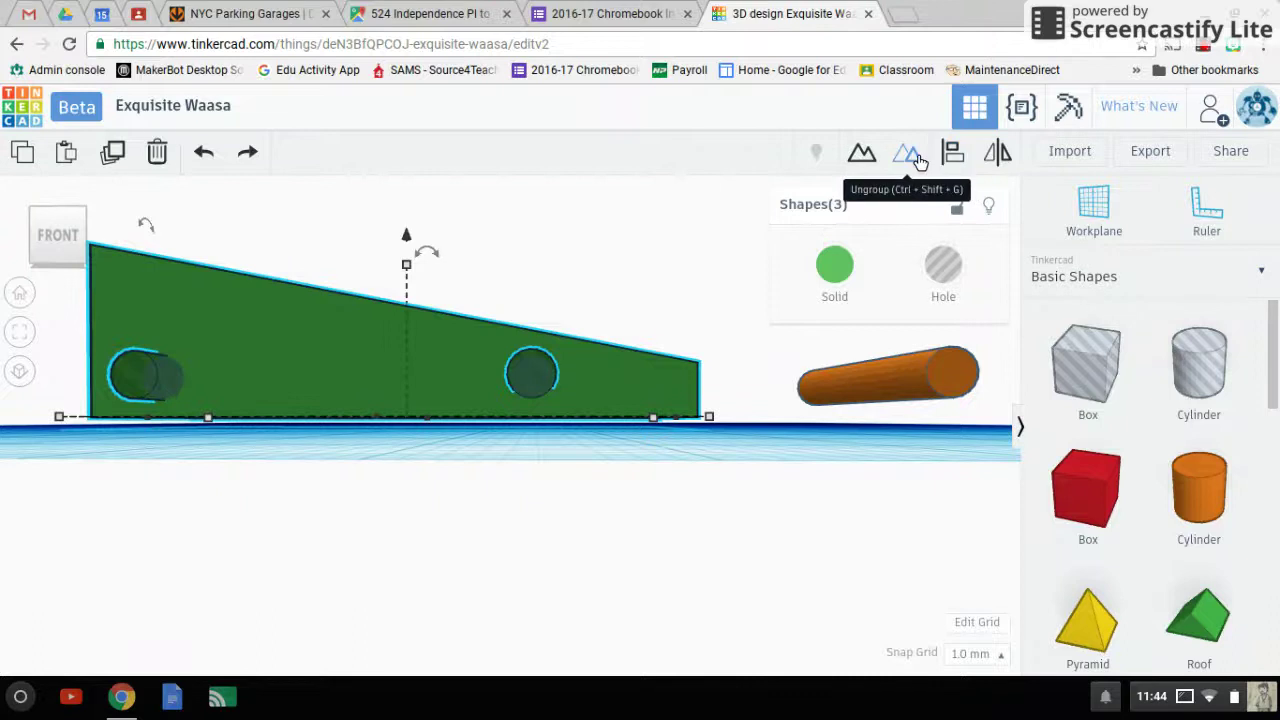
left_click(866, 157)
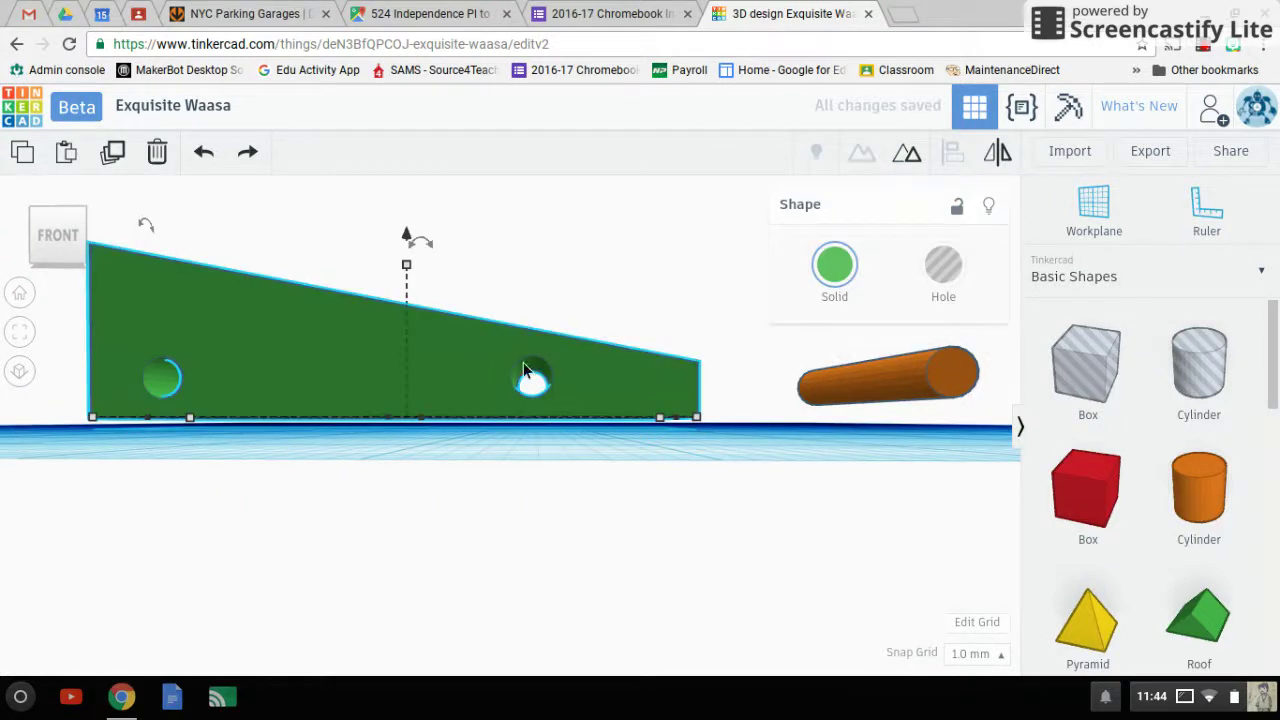
mouse_move(62, 236)
left_mouse_down()
mouse_move(87, 242)
mouse_move(77, 245)
left_mouse_up()
left_click(77, 240)
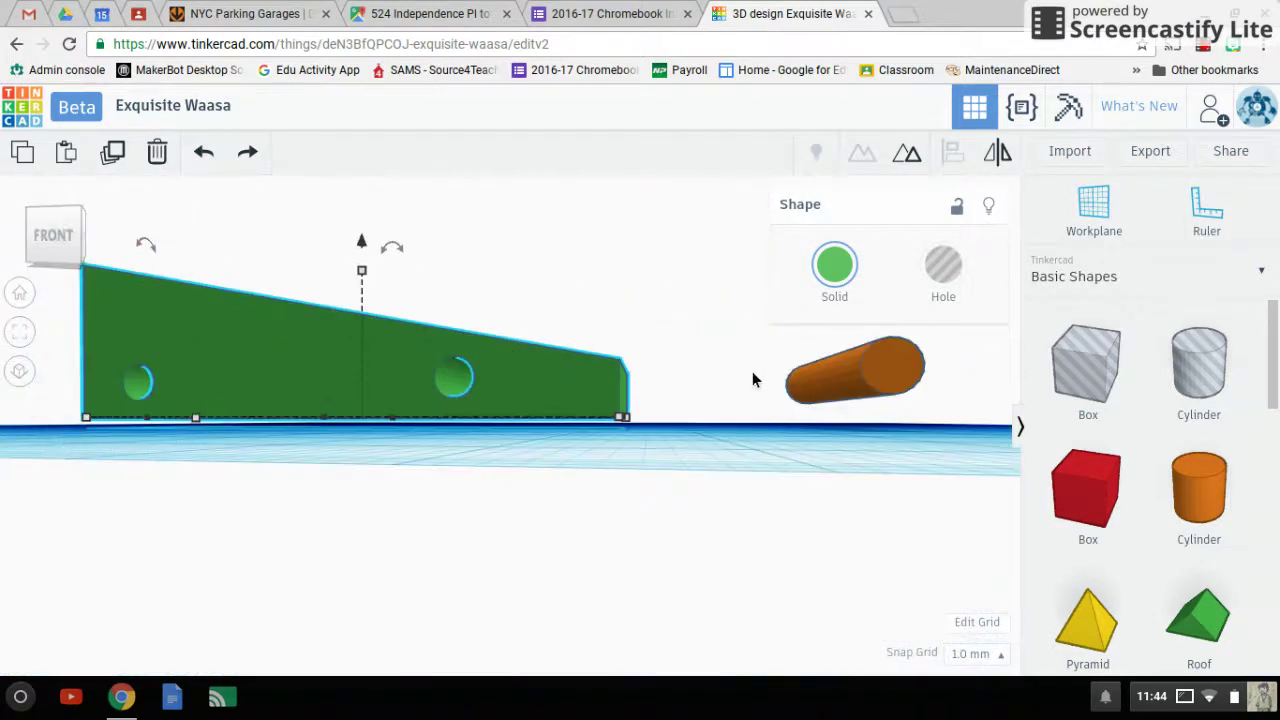
Nudge the orange rod left toward the wedge and return to the home view.
left_click(906, 370)
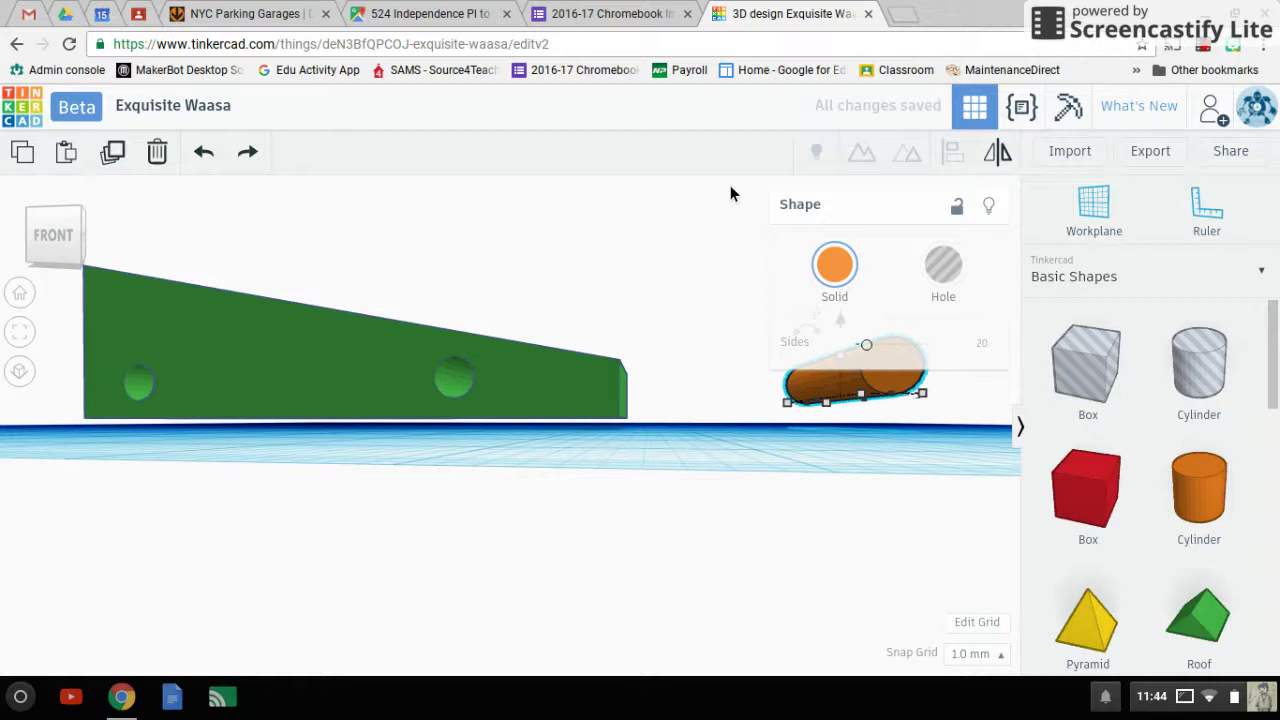
key("Left")
key("Left")
key("Left")
key("Left")
key("Left")
key("Left")
key("Left")
key("Left")
key("Left")
key("Left")
key("Left")
key("Left")
key("Left")
key("Left")
key("Left")
key("Left")
key("Left")
key("Left")
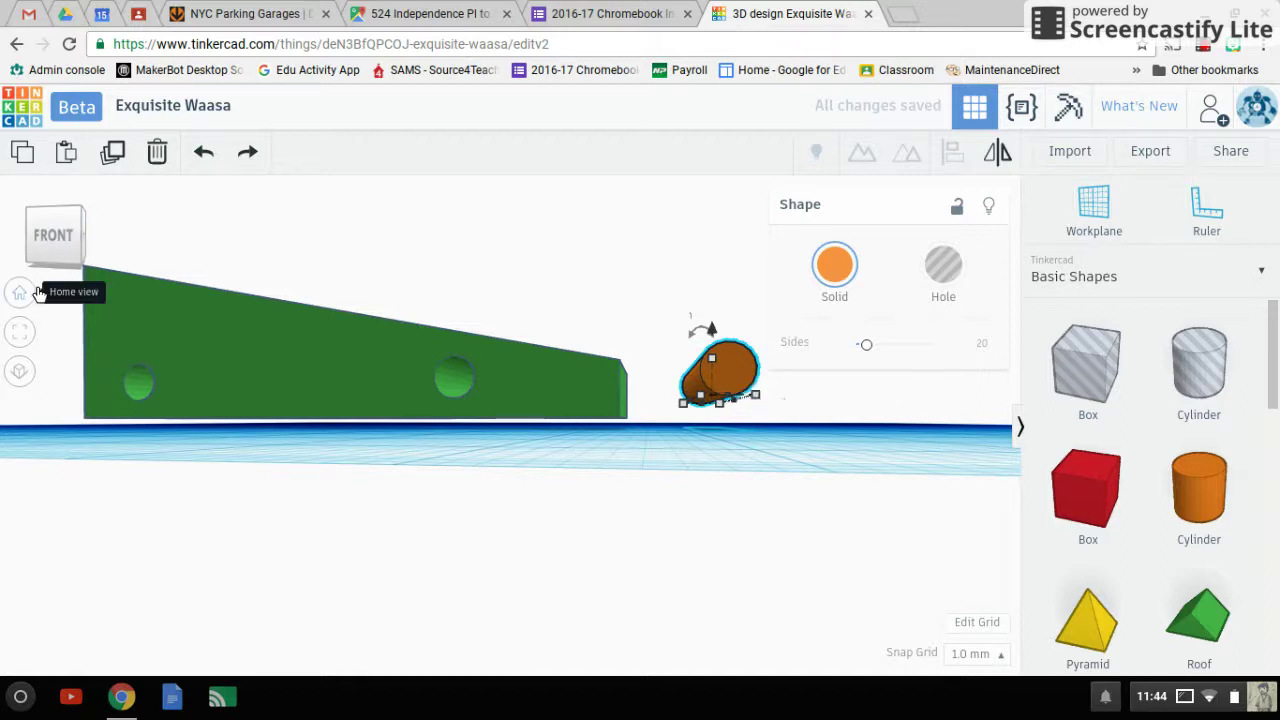
left_click(36, 291)
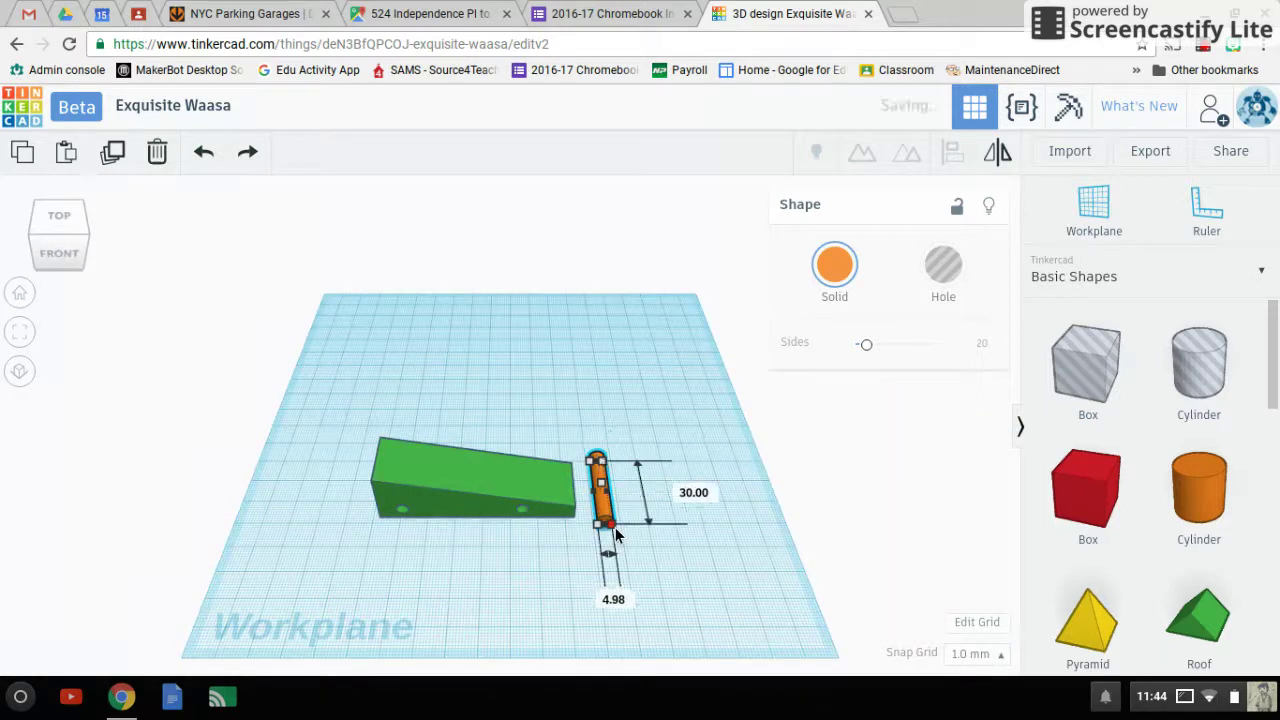
Change both of the rod's 4.98 mm cross-section dimensions to 3 mm.
left_click(612, 598)
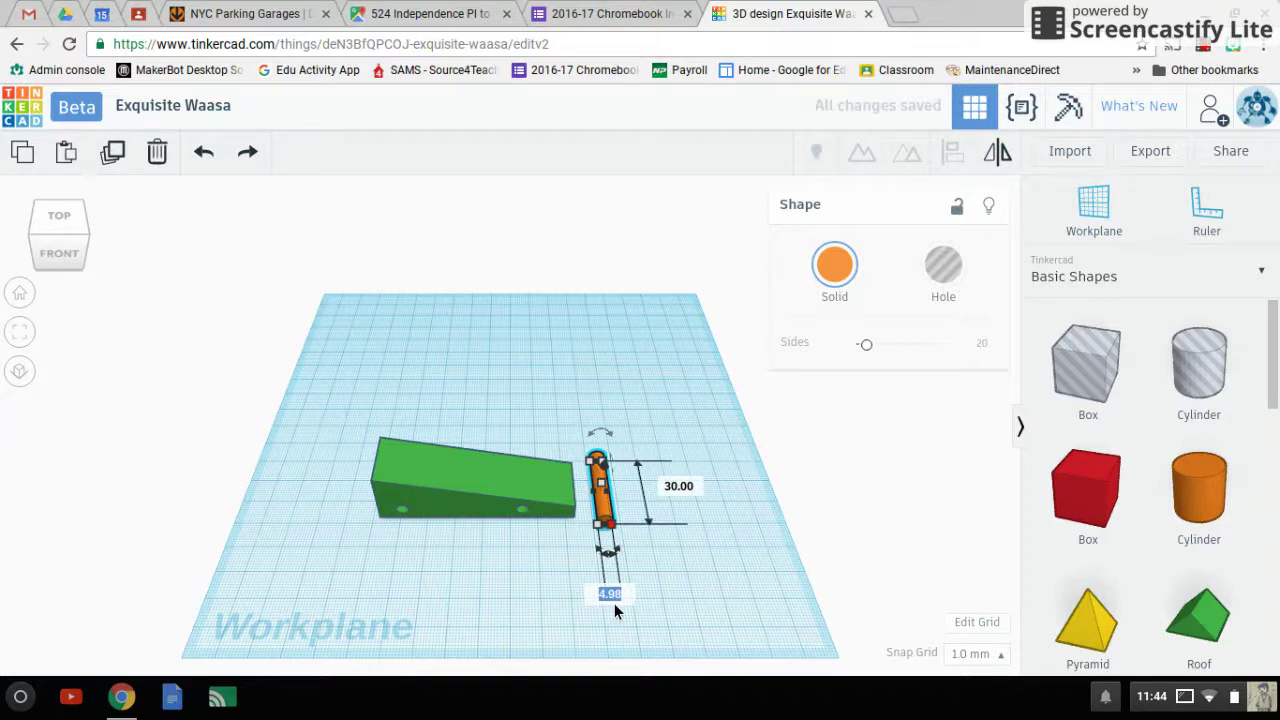
type("3")
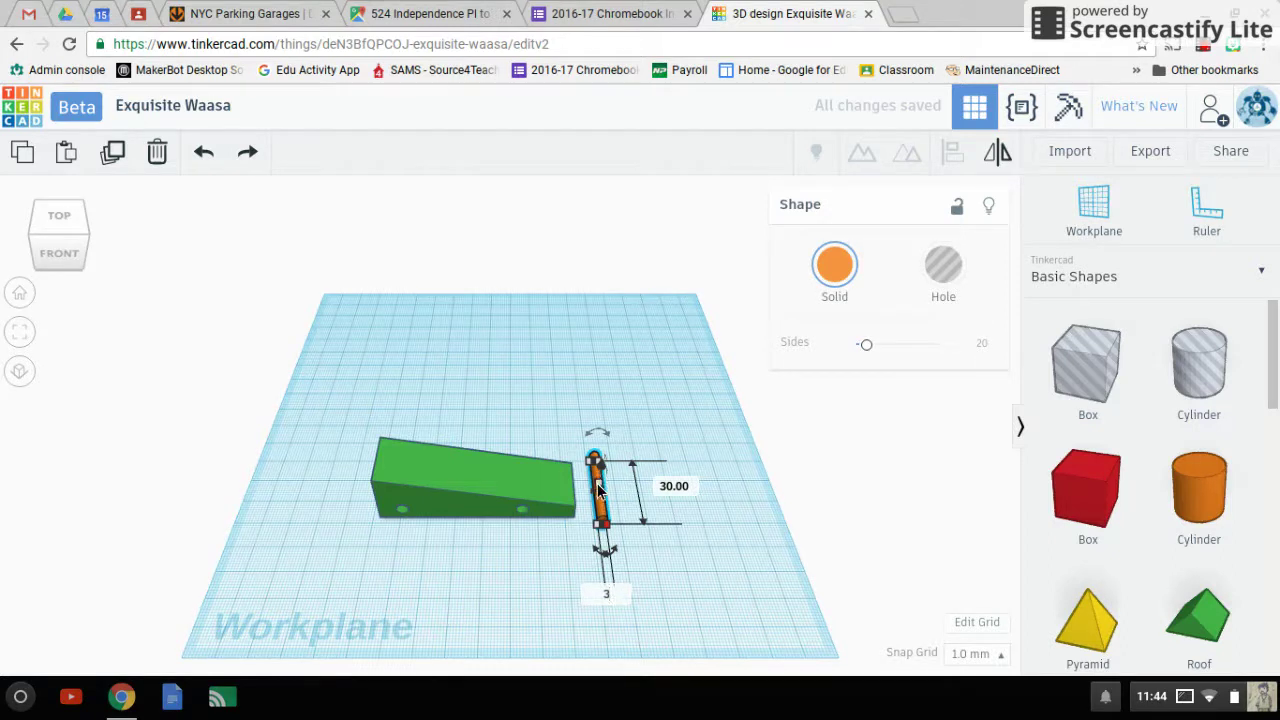
key("Return")
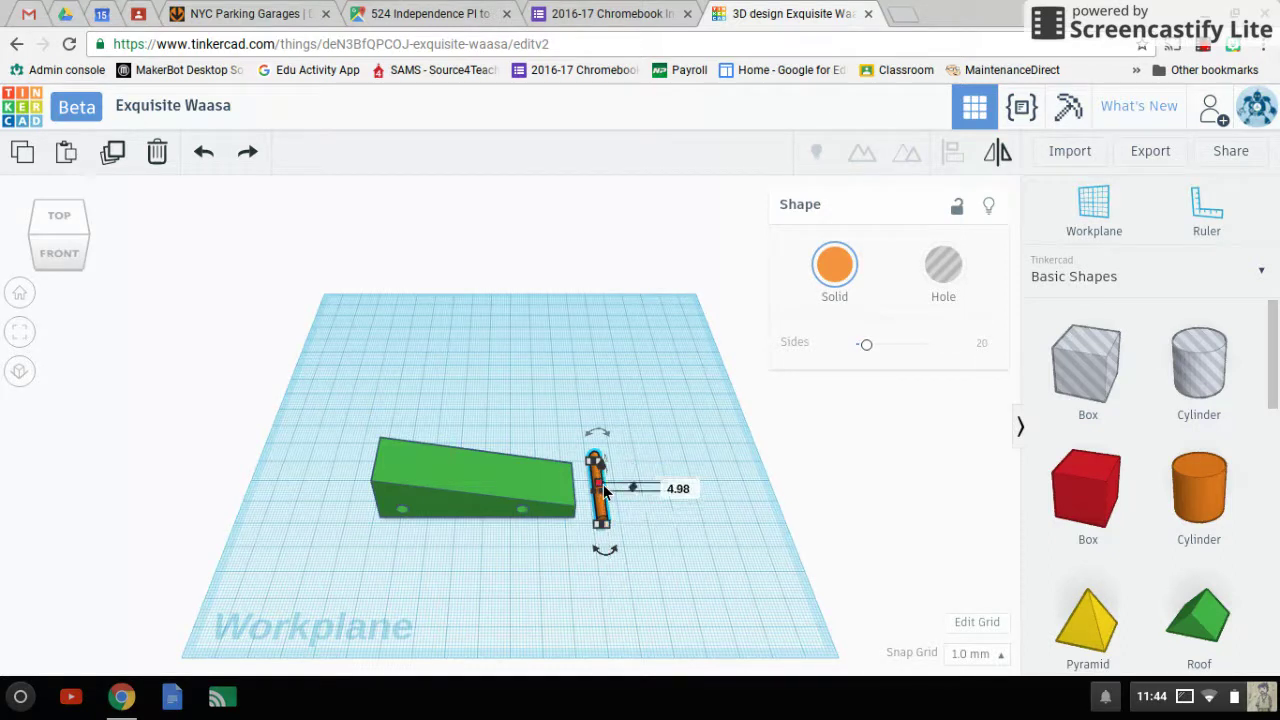
left_click(677, 494)
type("3")
key("Return")
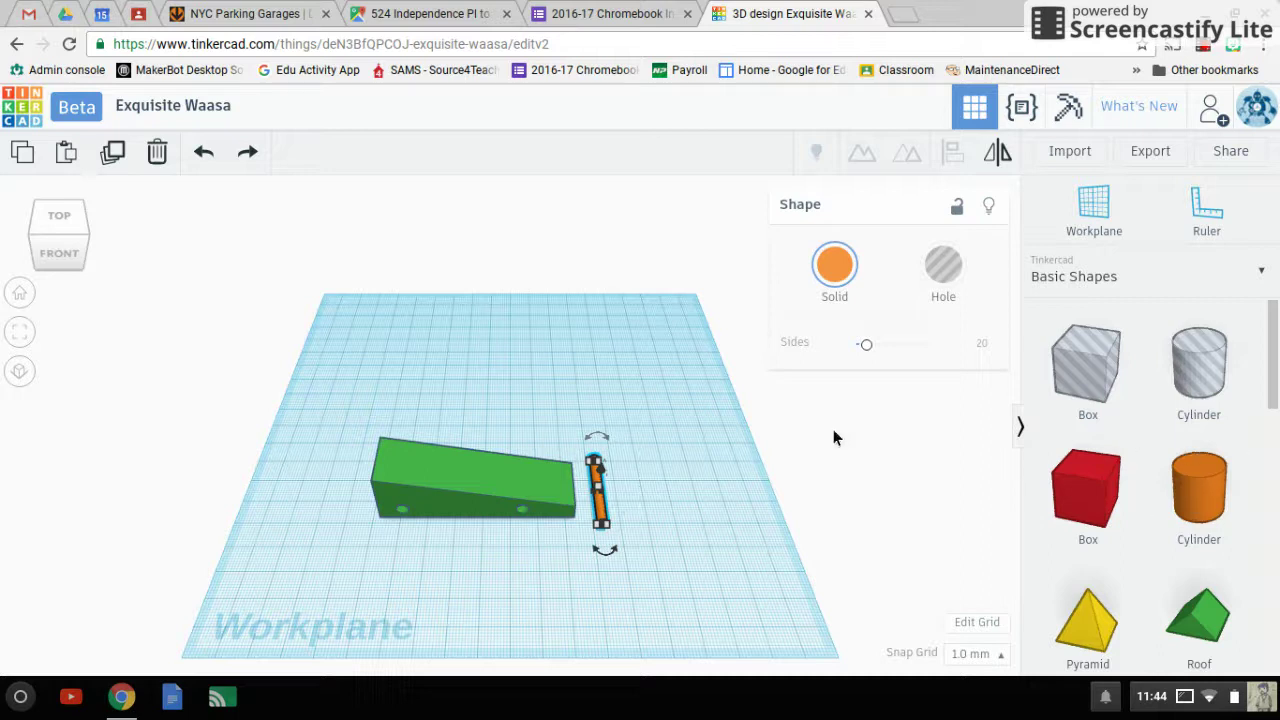
Add a cylinder sized 10 × 10 mm and shorten it to about 7 mm tall as a wheel.
left_click(1190, 505)
left_click(695, 510)
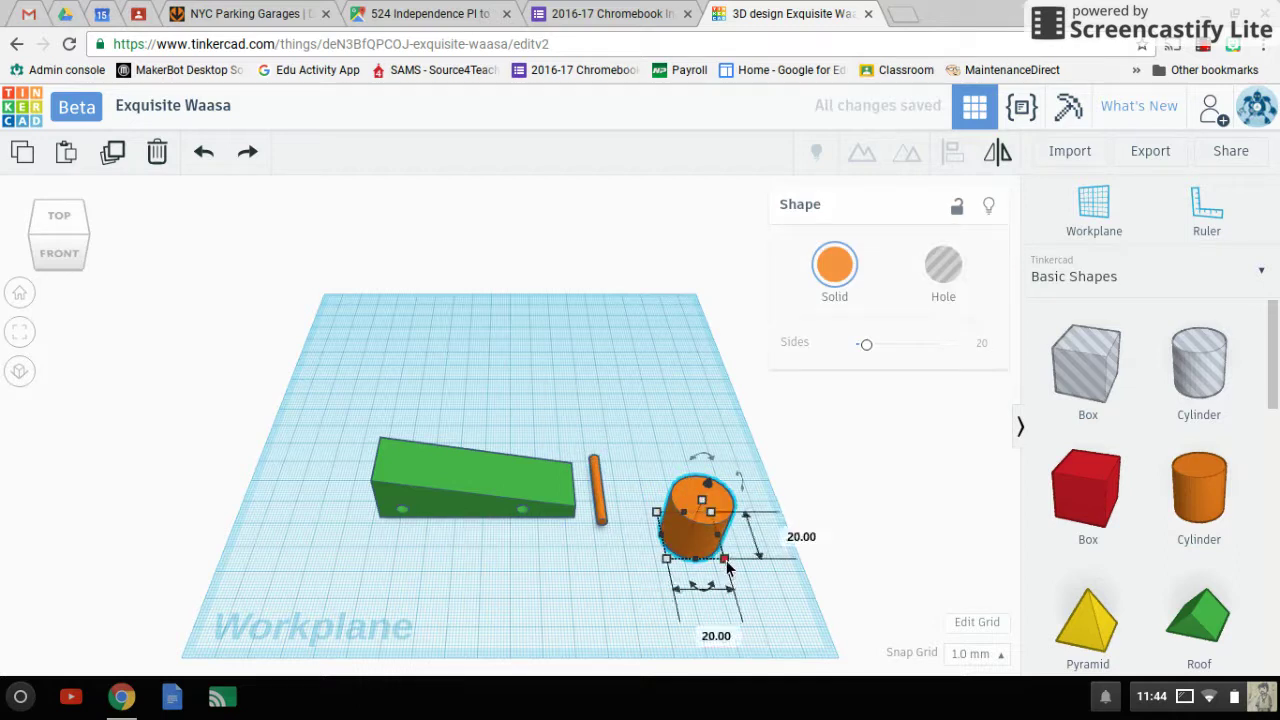
left_click(805, 538)
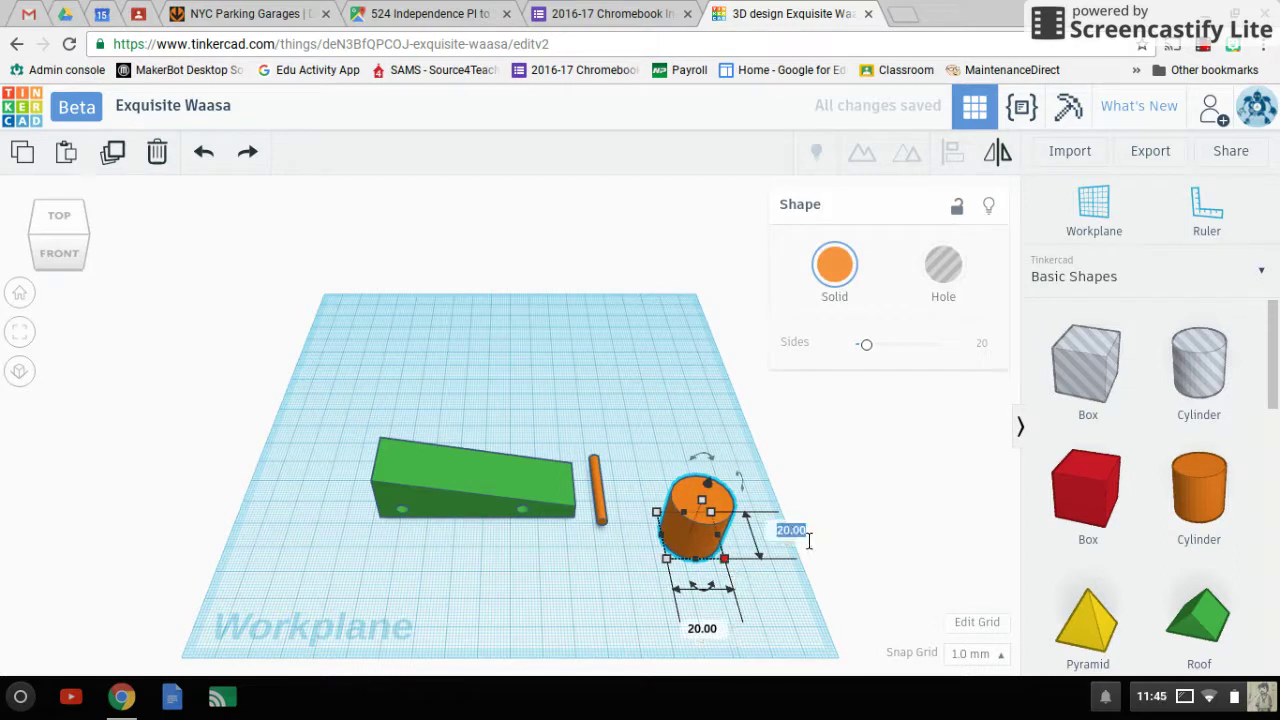
type("10")
key("Return")
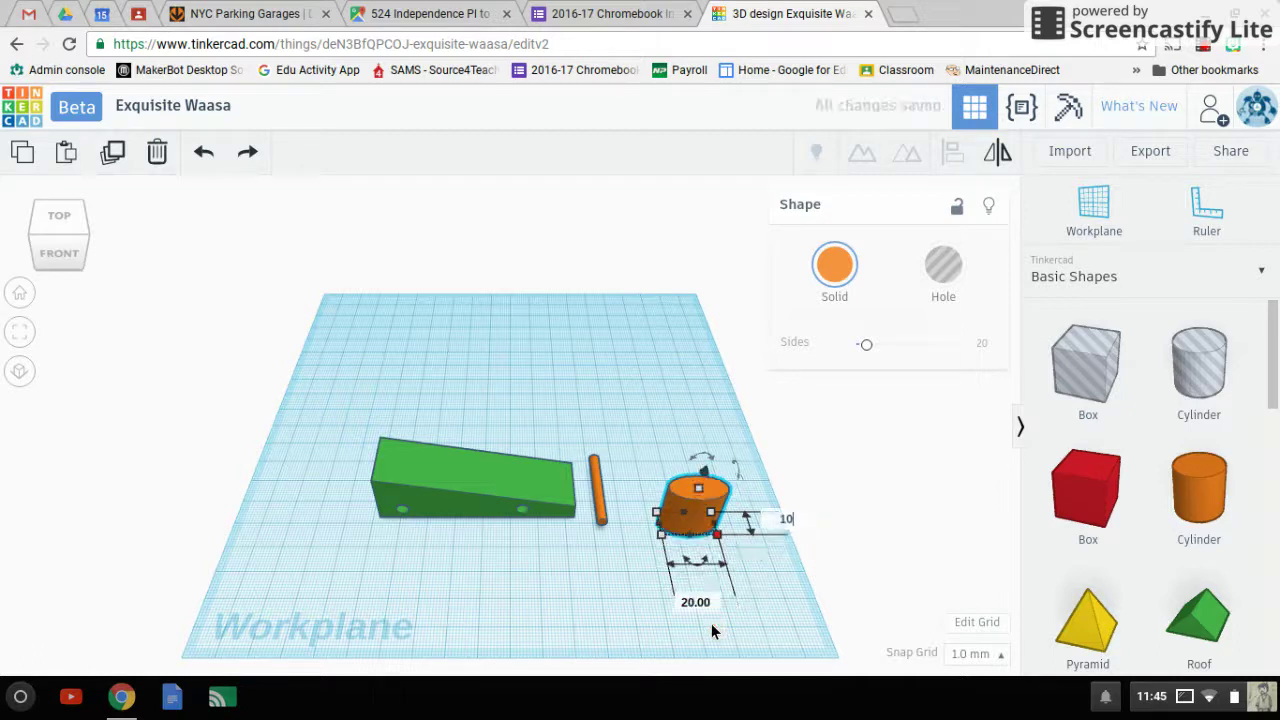
left_click(697, 603)
type("10")
key("Return")
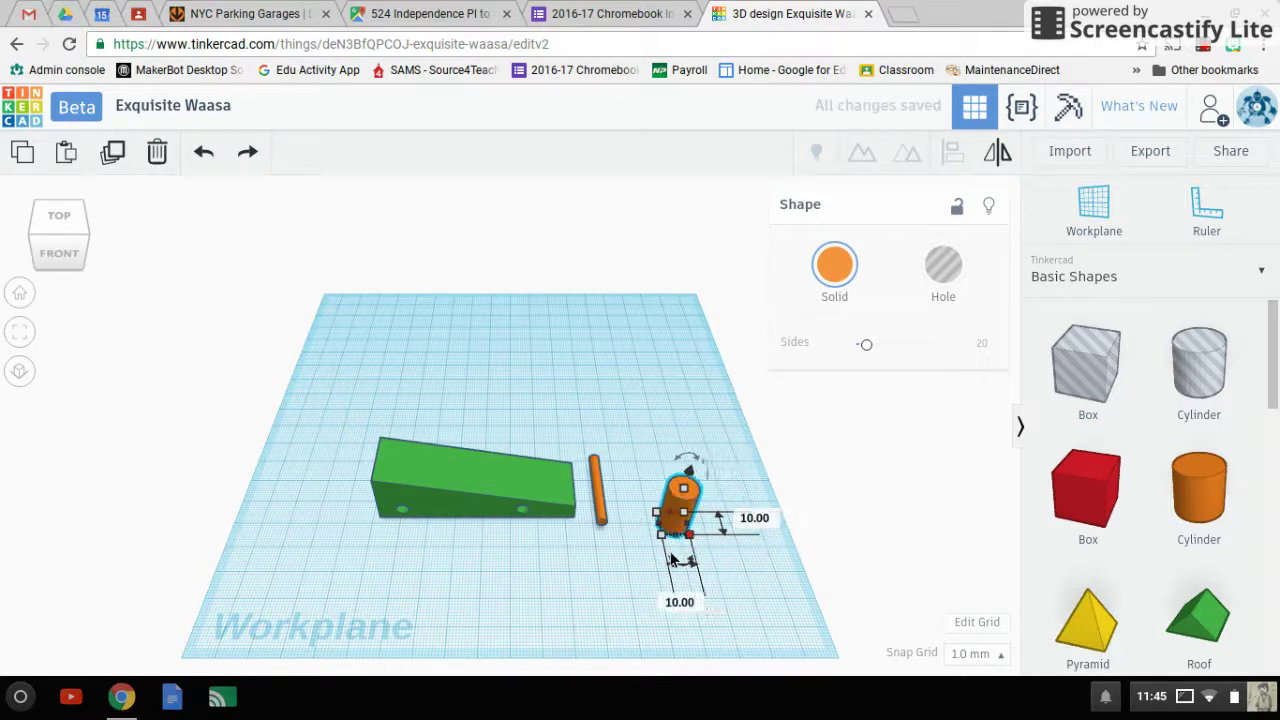
left_click_drag(688, 490, 677, 520)
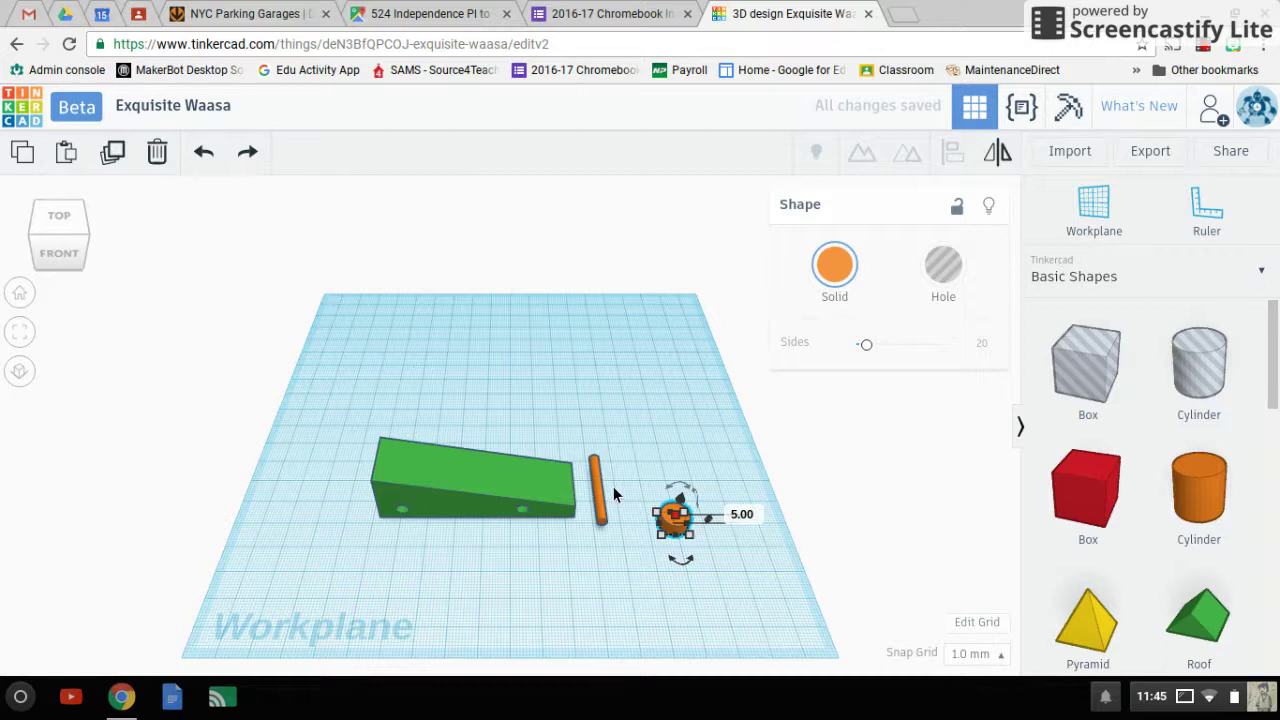
Copy the wheel beside itself and shift the thin rod slightly right.
left_click(641, 467)
scroll(684, 502, "down", 2)
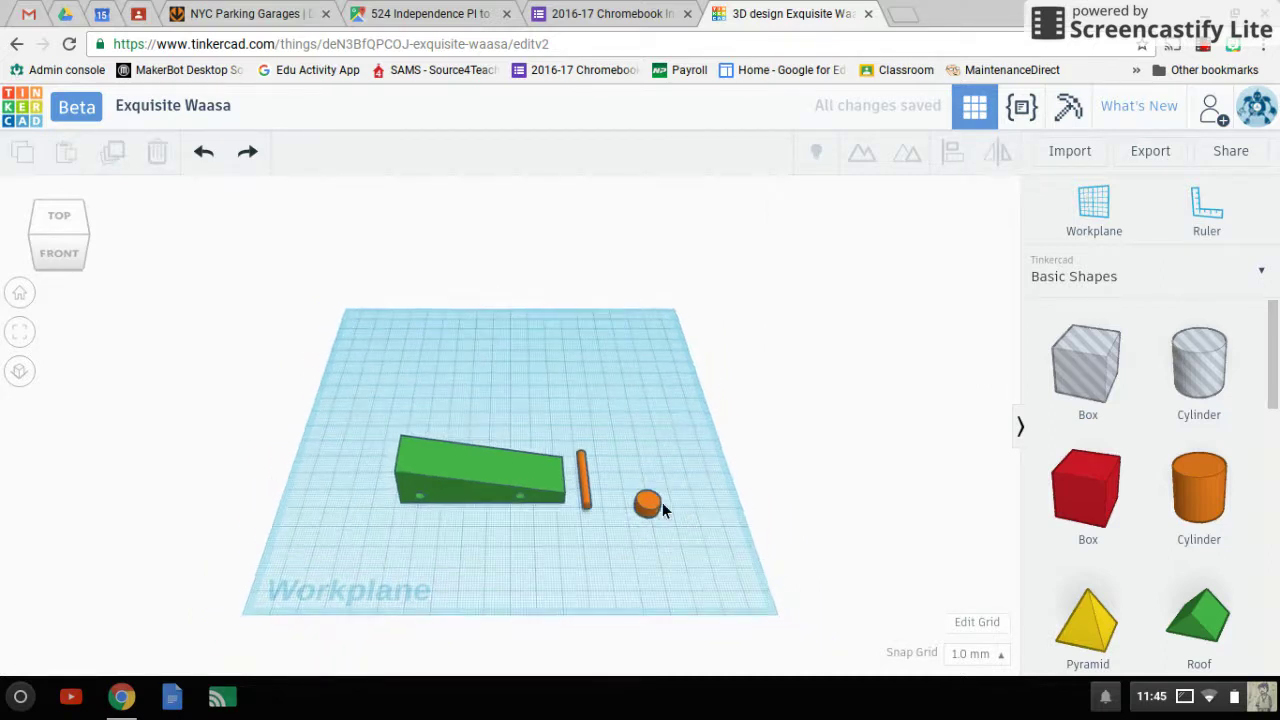
left_click(650, 504)
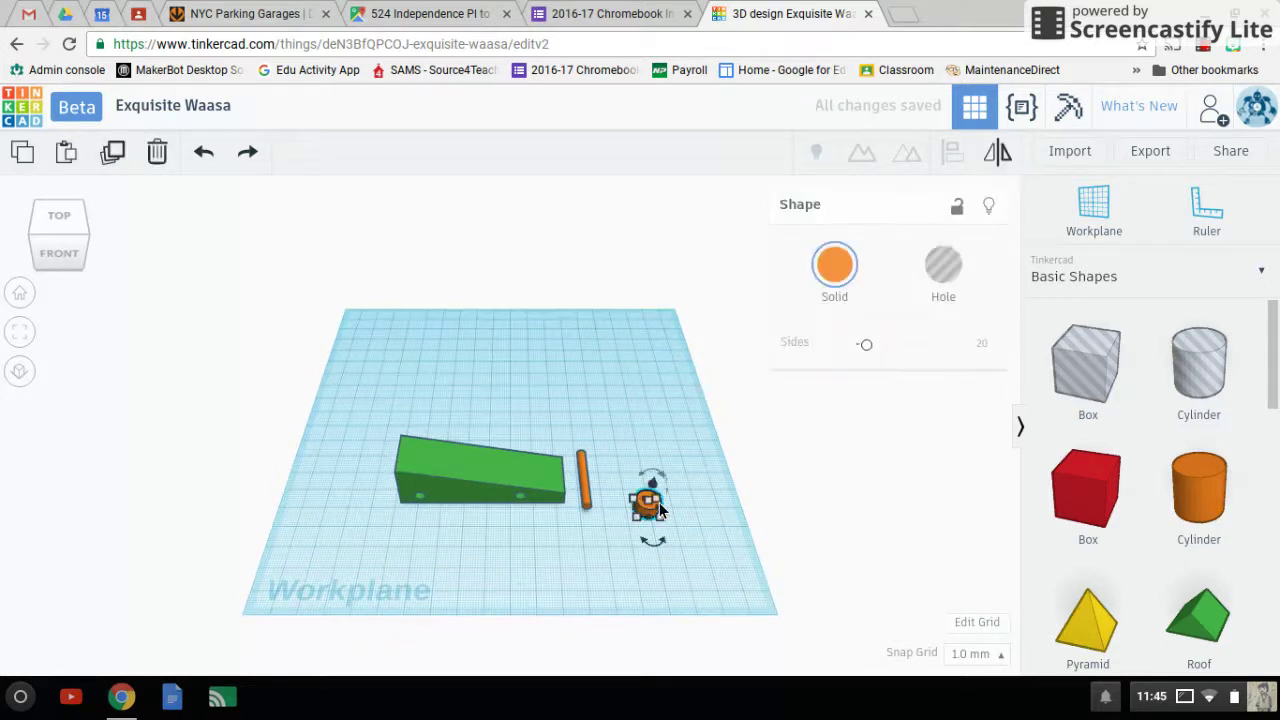
left_click_drag(647, 503, 693, 500)
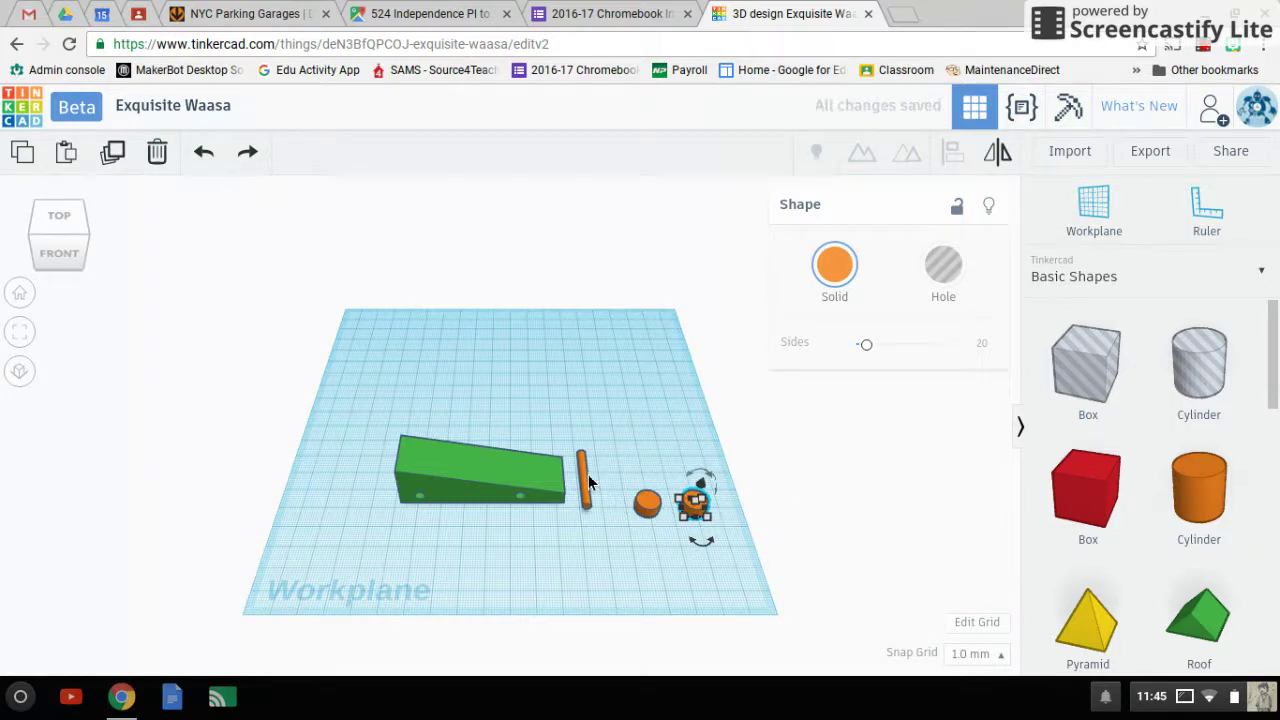
left_click_drag(588, 474, 650, 500)
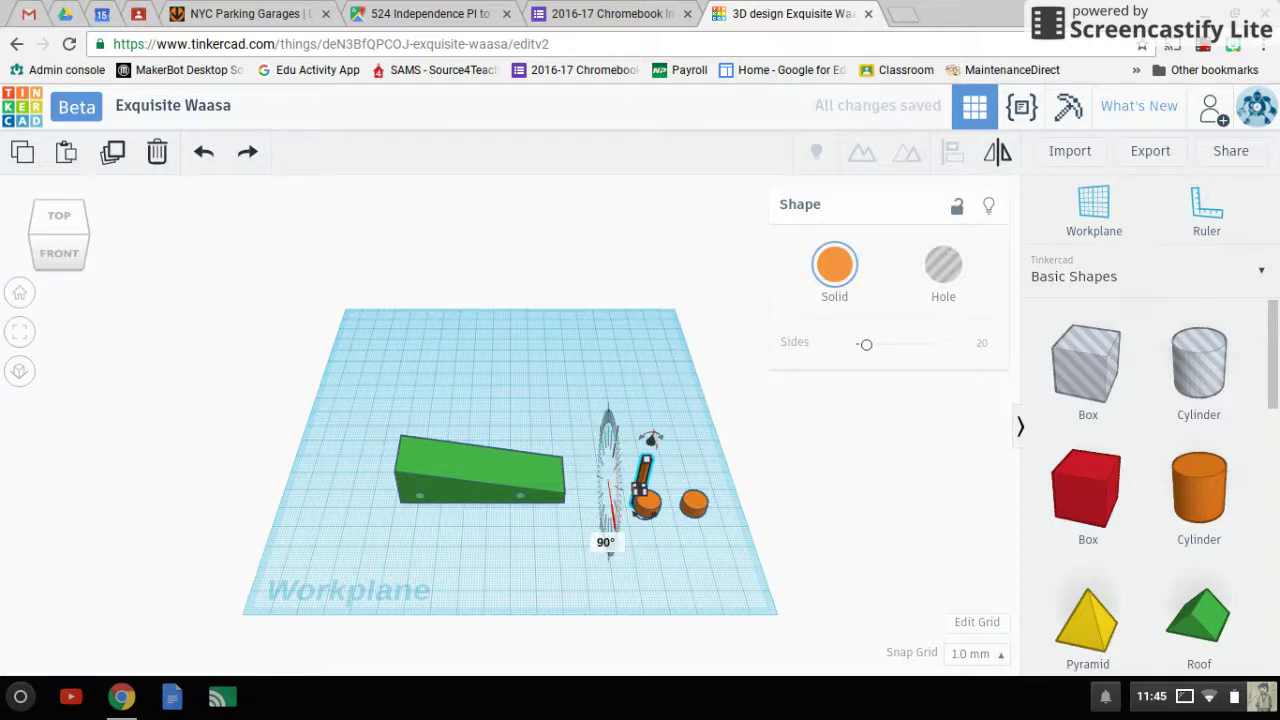
Align the upright rod so it is centred on the first wheel in both directions.
left_click(645, 512, "shift")
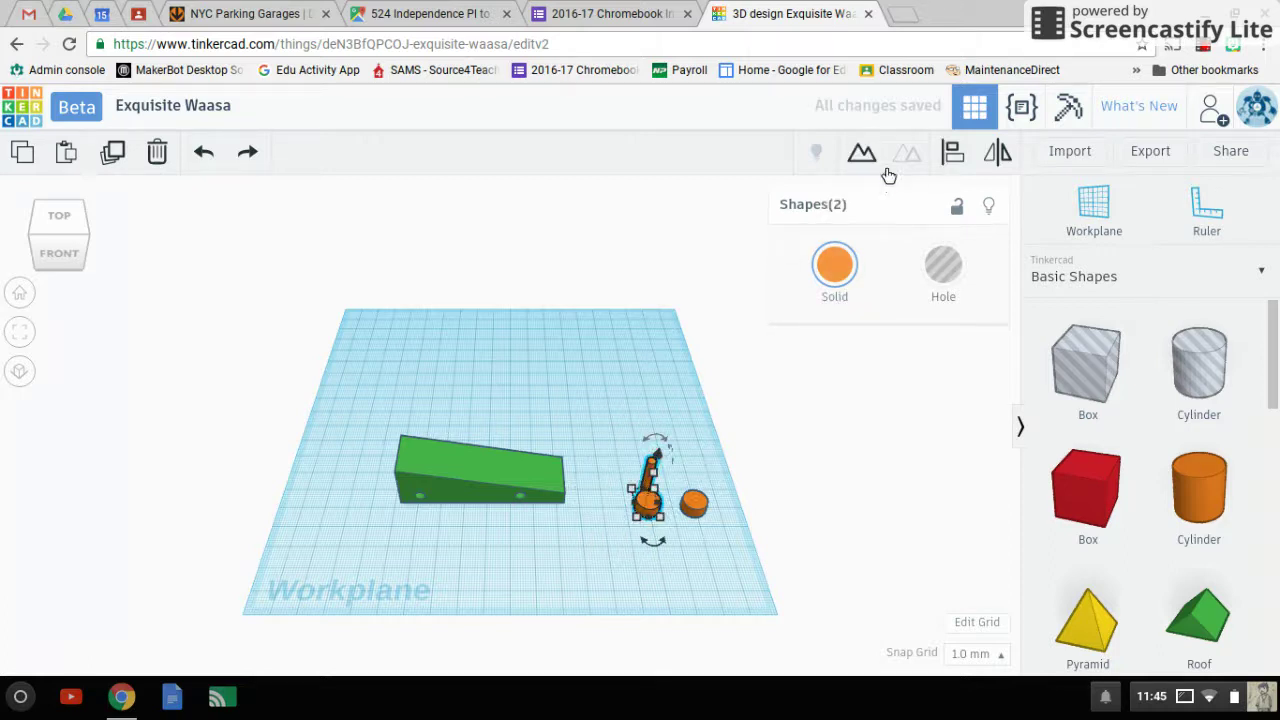
left_click(952, 151)
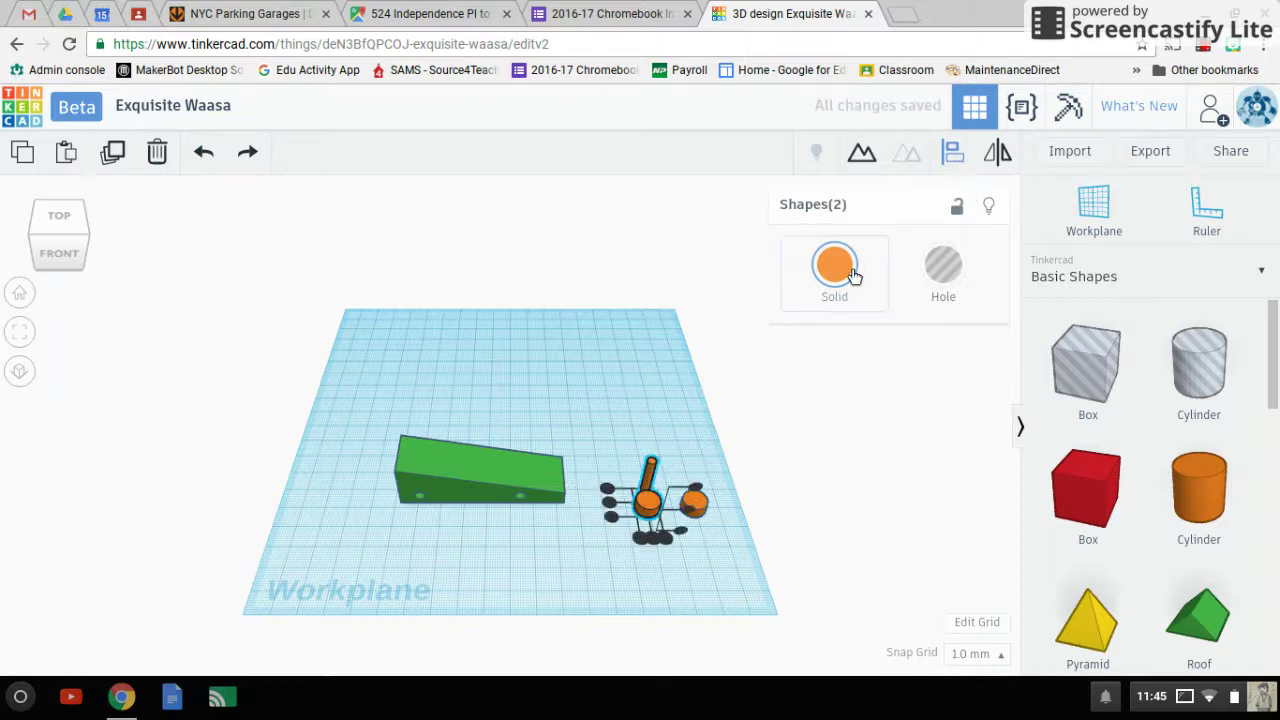
left_click(653, 537)
left_click(618, 508)
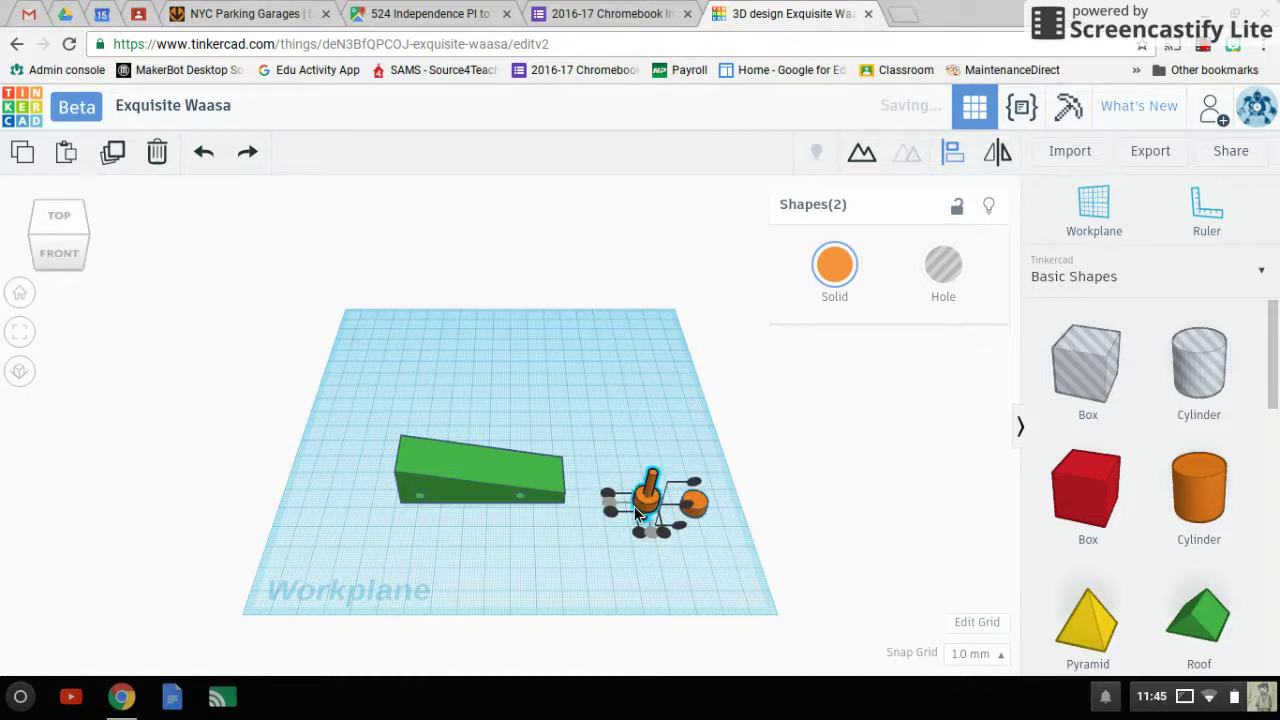
left_click(678, 527)
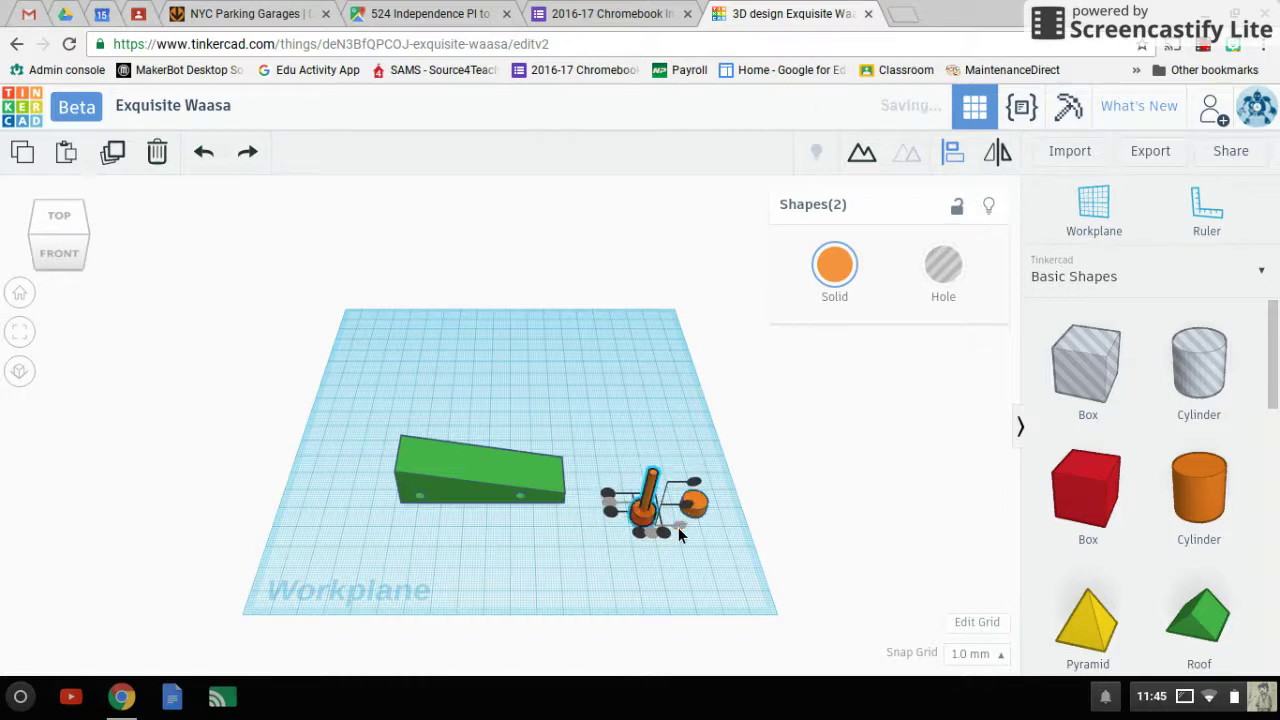
left_click(580, 542)
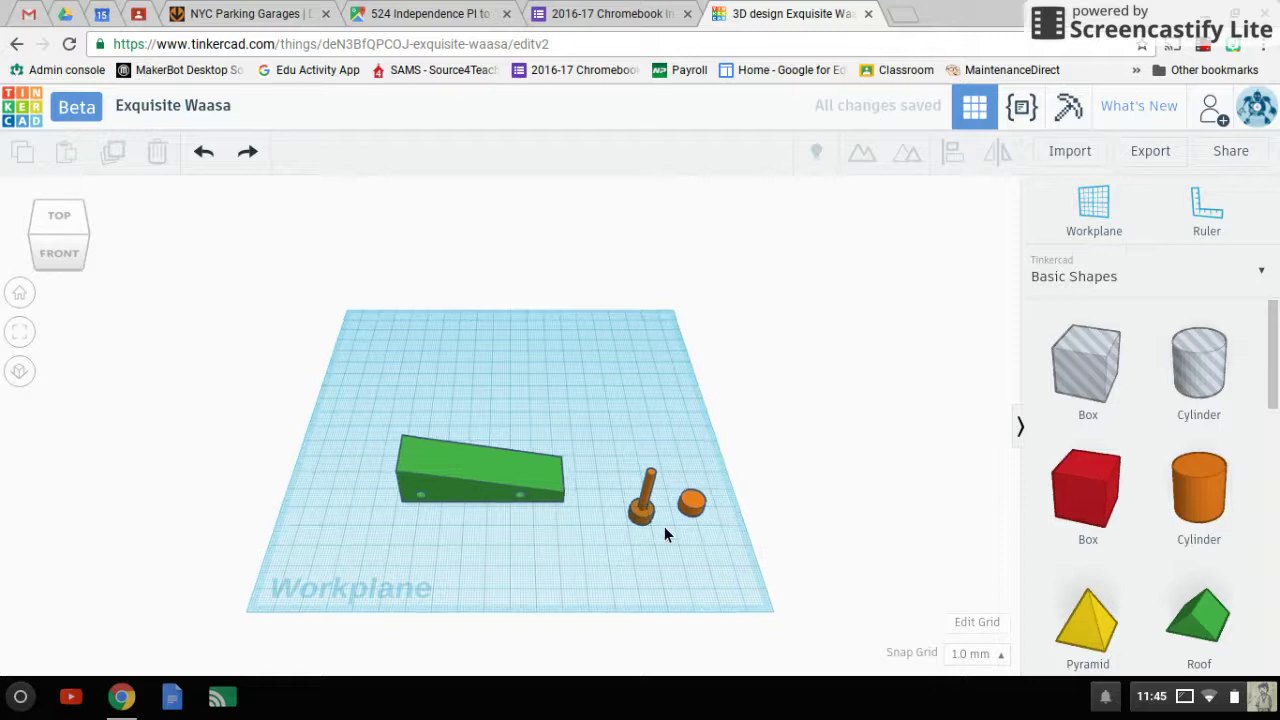
From the front view, raise the rod and wheel above the workplane with Ctrl+Up twice.
scroll(600, 510, "down", 3)
left_click(591, 472)
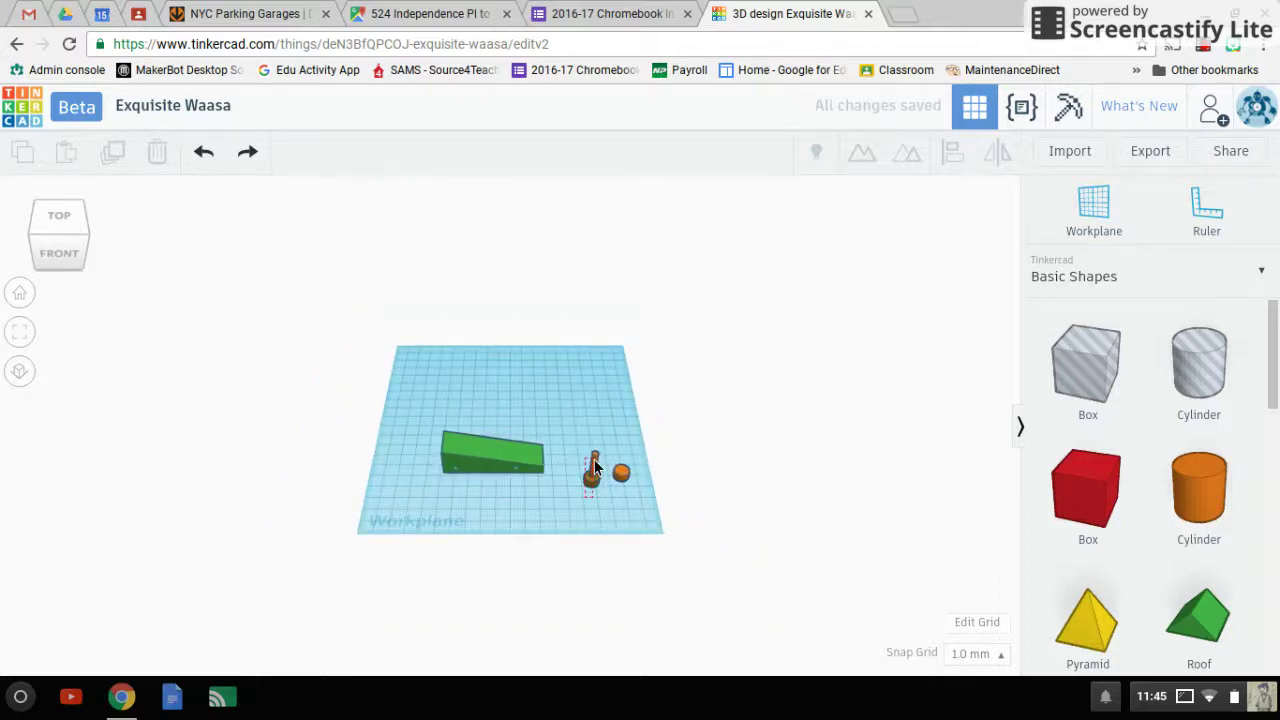
left_click(59, 252)
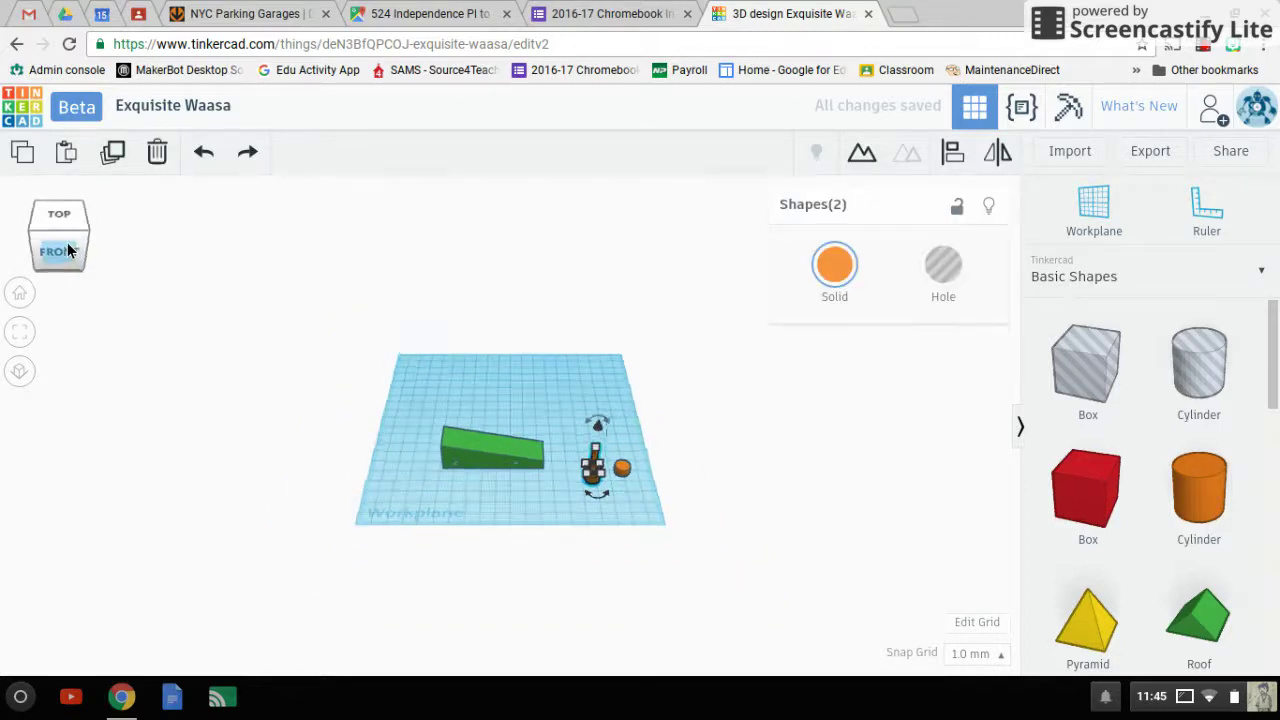
left_click(62, 233)
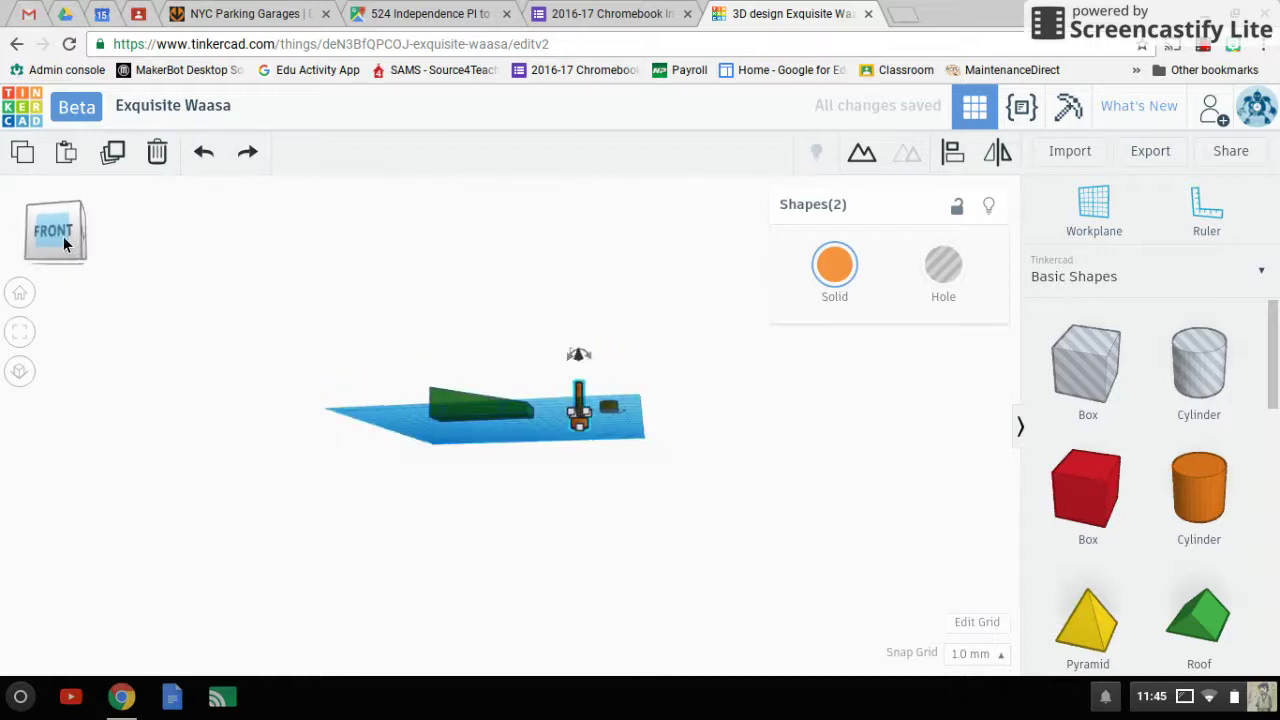
key("ctrl+Up")
key("ctrl+Up")
key("ctrl+Up")
key("ctrl+Up")
key("ctrl+Up")
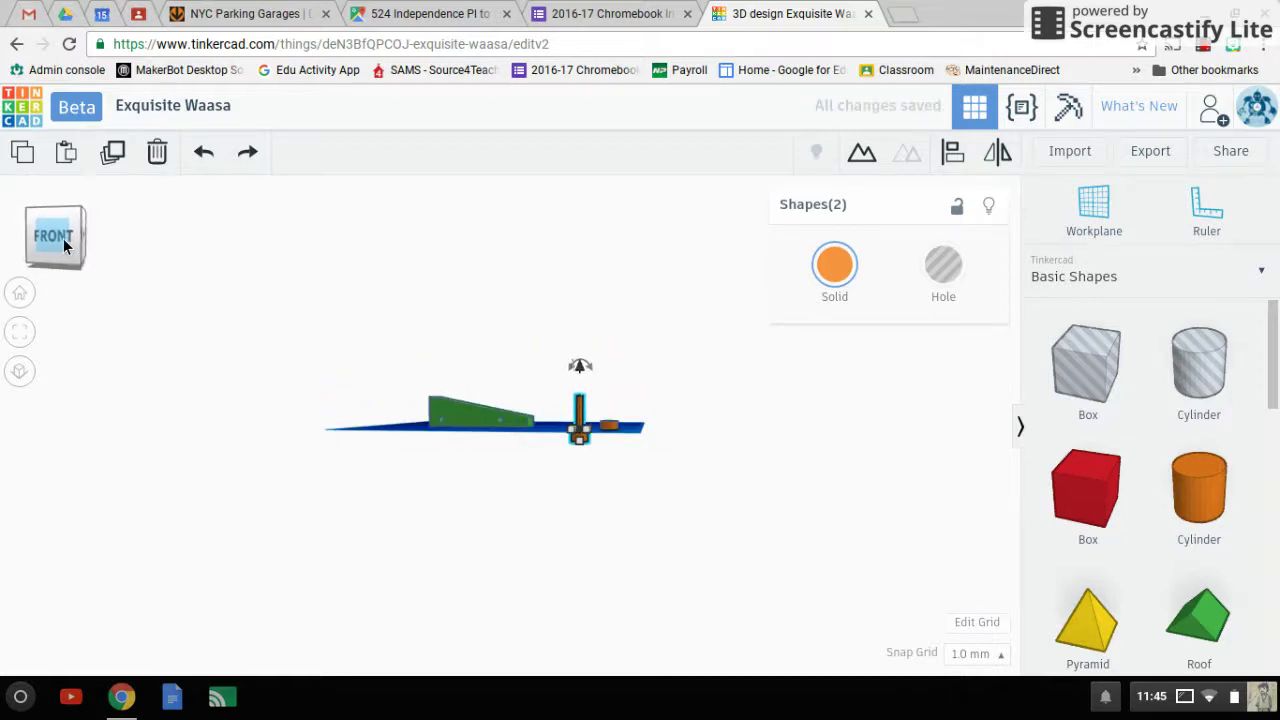
key("ctrl+Up")
key("ctrl+Up")
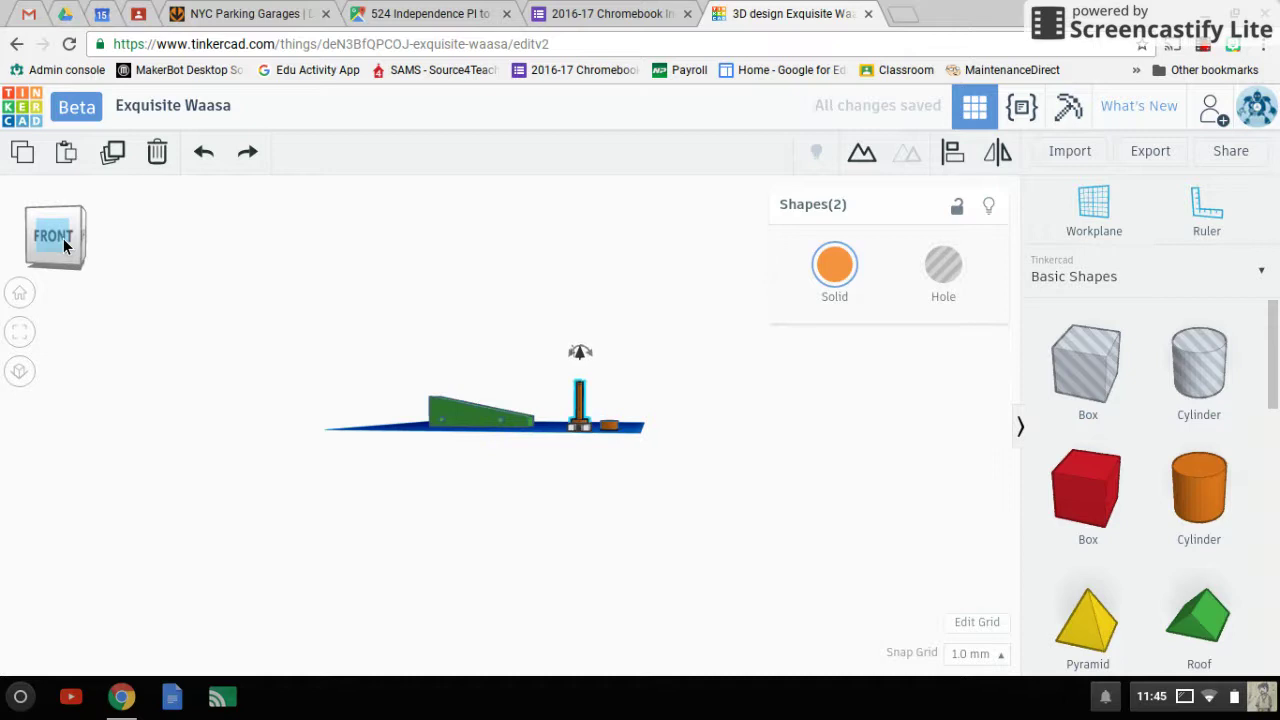
left_click(347, 589)
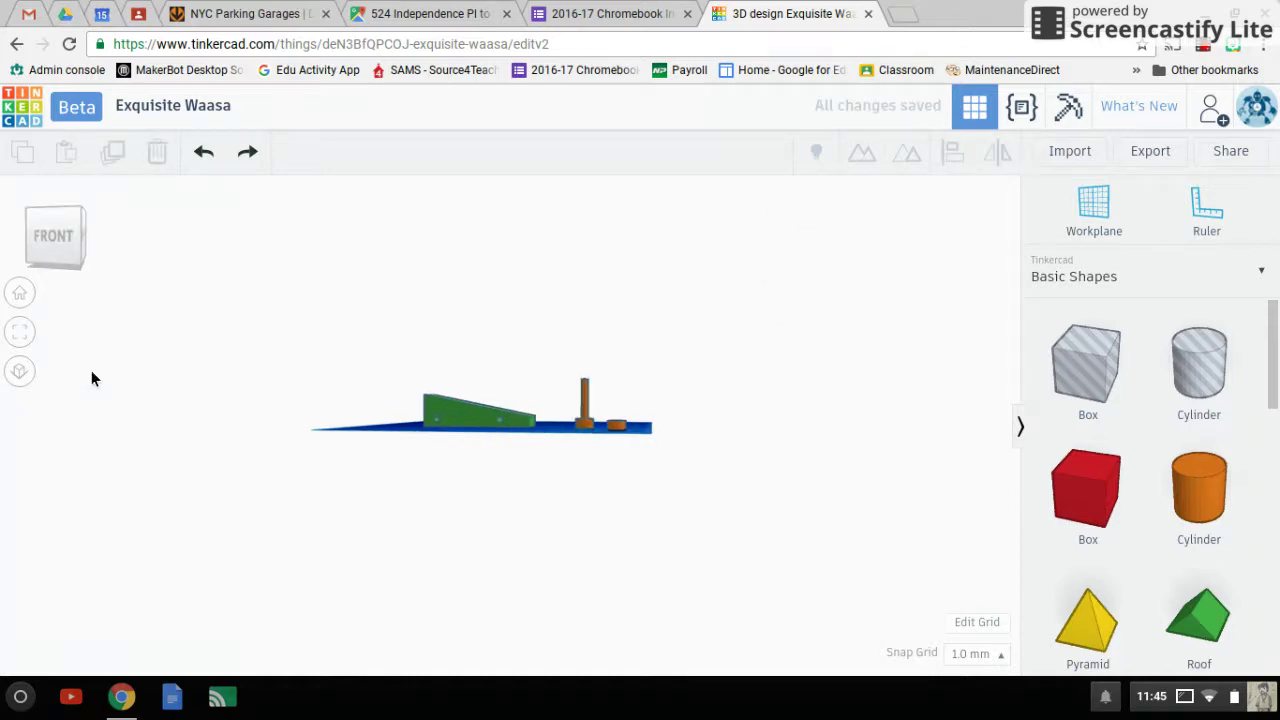
Duplicate the axle post and place the copy onto the spare wheel.
scroll(501, 400, "up", 5)
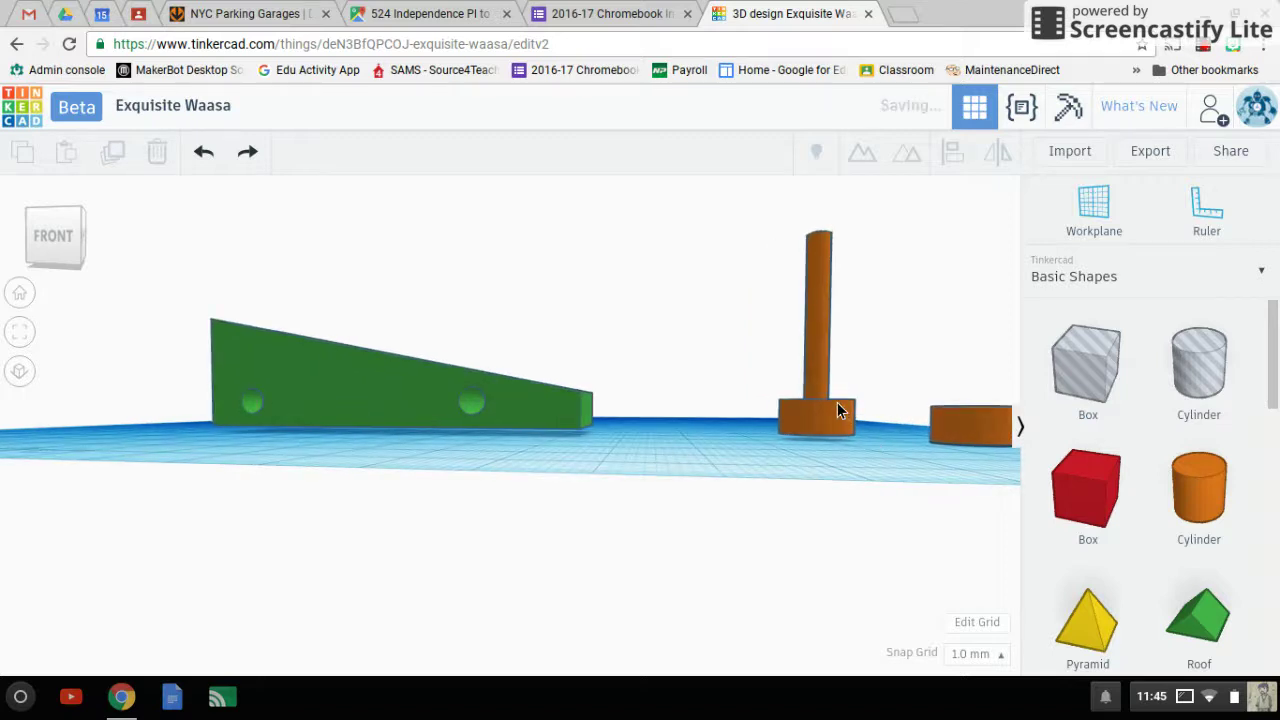
left_click(823, 383)
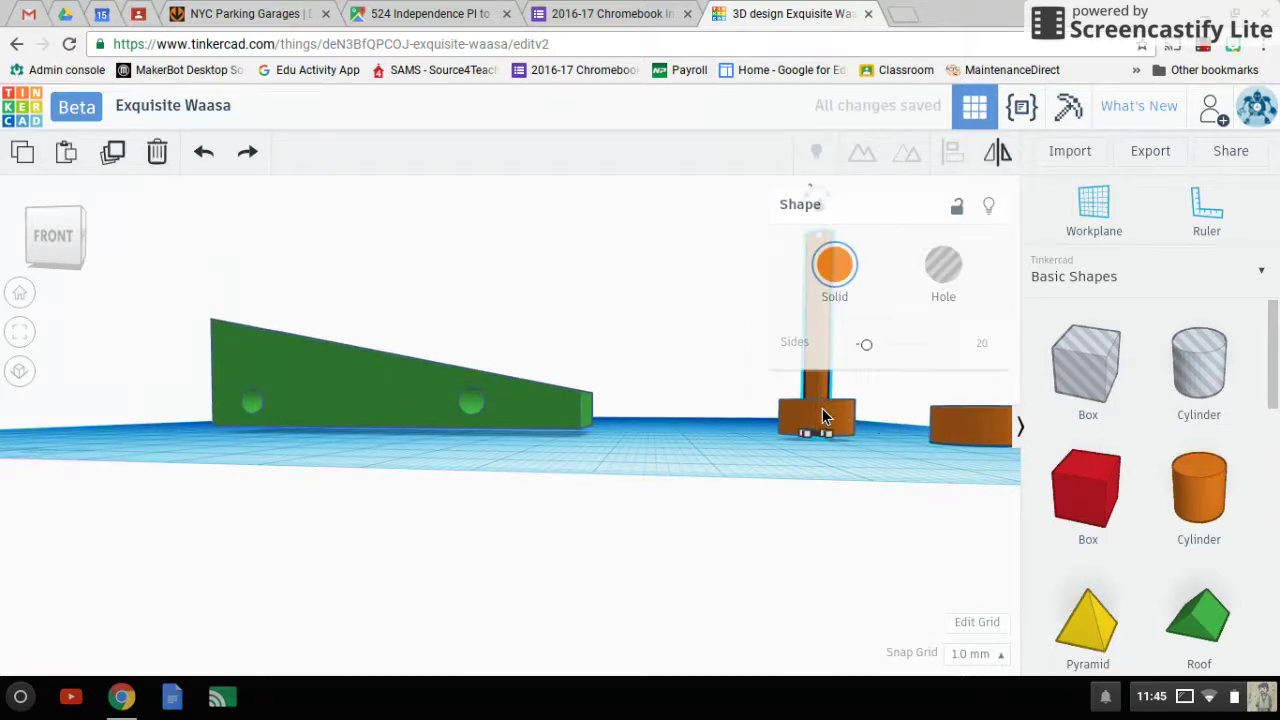
left_click(823, 418, "shift")
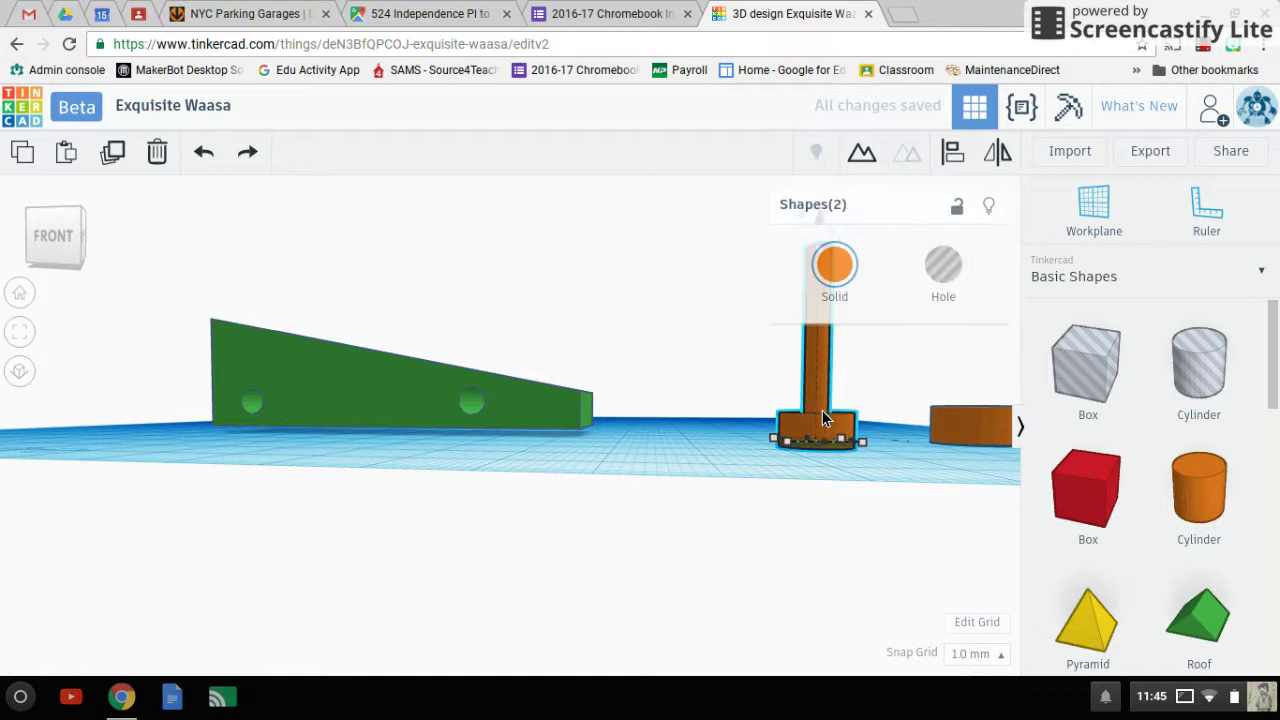
left_click(637, 437)
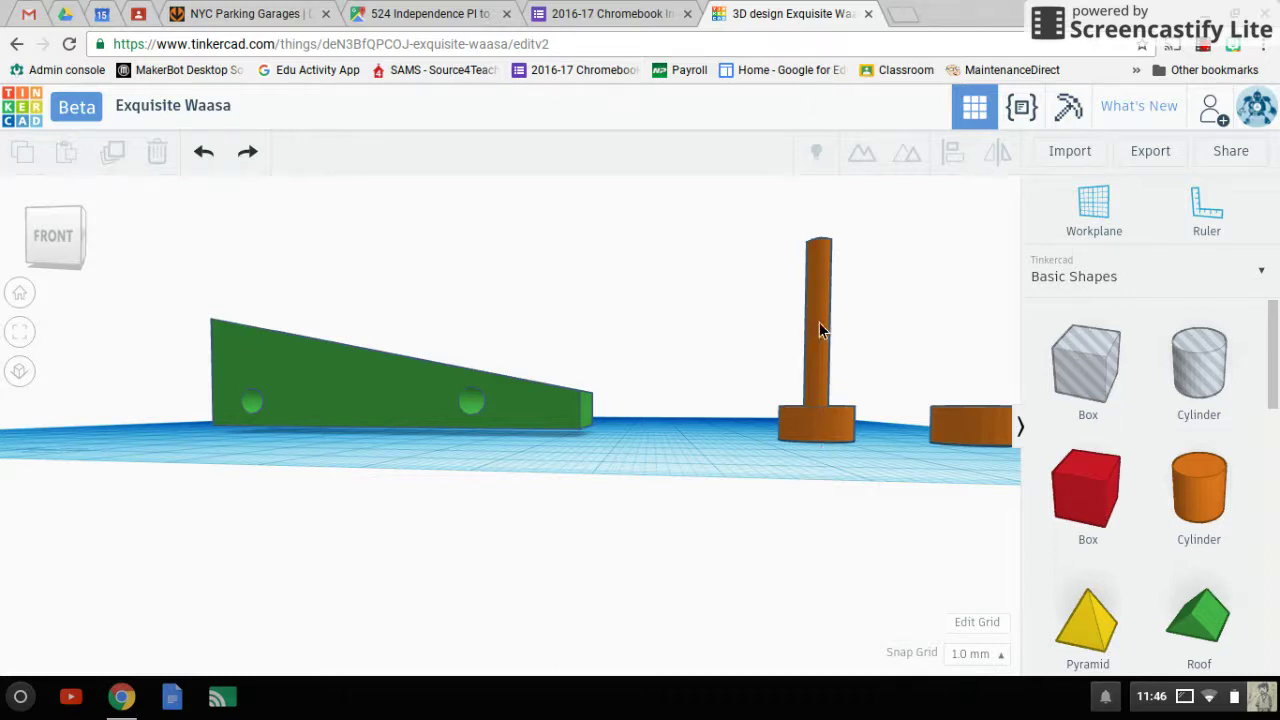
left_click(819, 326)
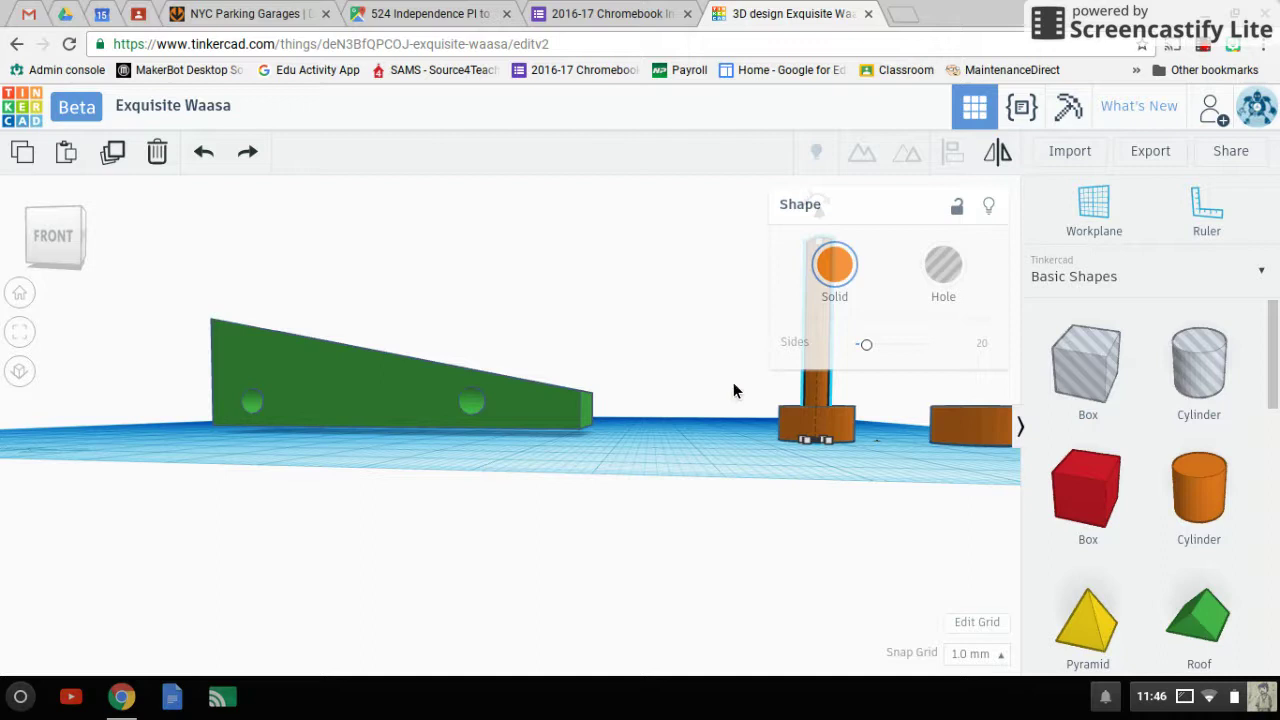
left_click(752, 388)
left_click(821, 366)
key("ctrl+d")
left_click_drag(818, 203, 962, 184)
Group the left post with its wheel base and move the axle further left.
left_click(772, 490)
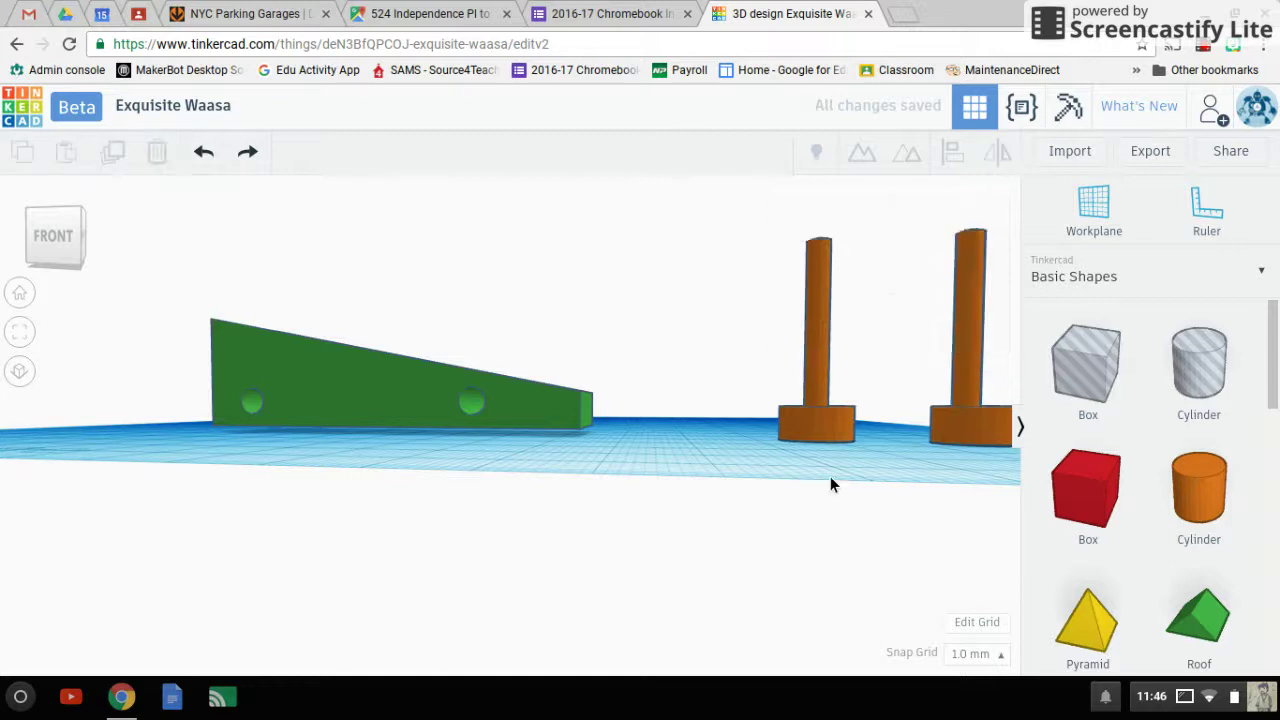
left_click(814, 360)
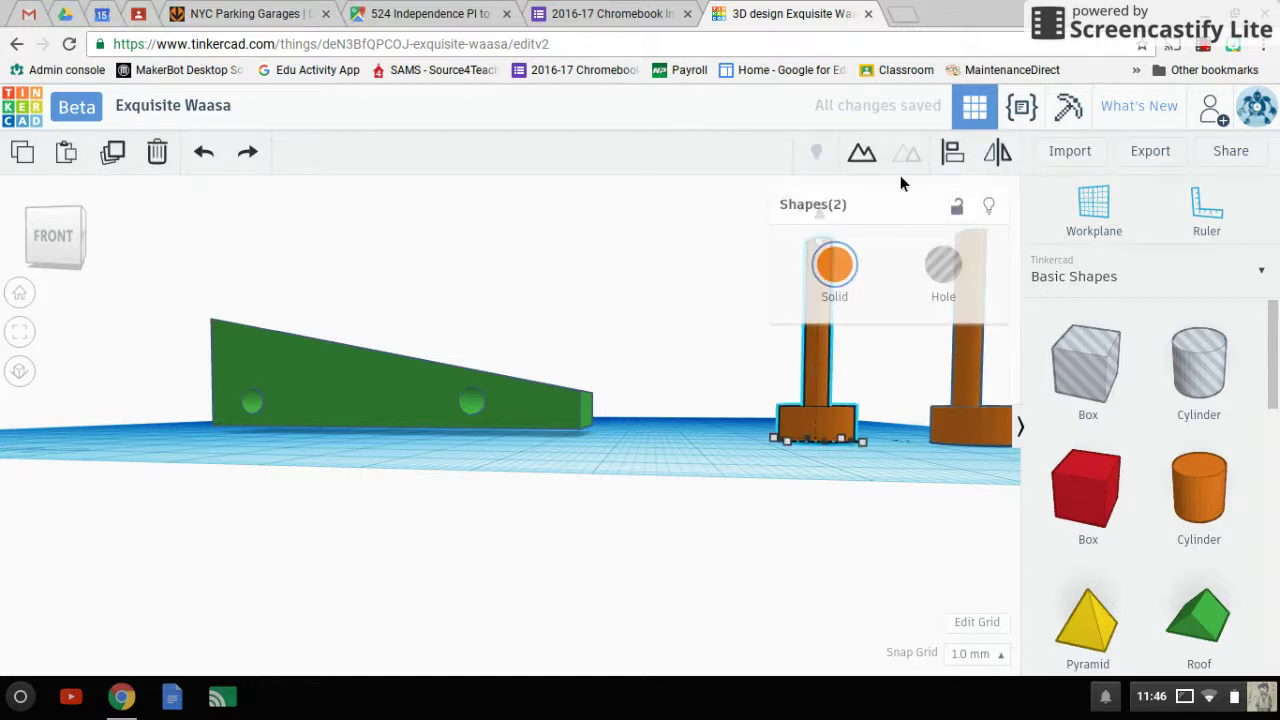
left_click(870, 156)
left_click_drag(815, 408, 700, 408)
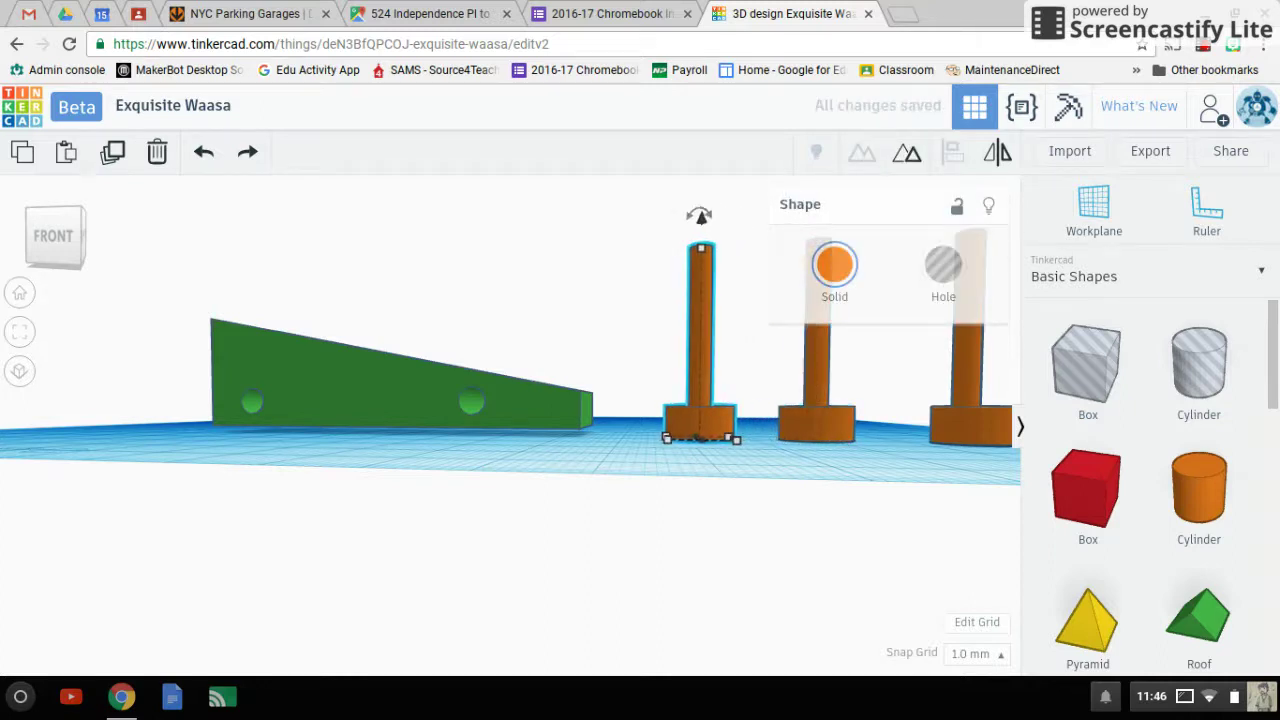
From a top view, centre the rightmost rod on its wheel with Align, then go to Home view.
mouse_move(60, 261)
left_mouse_down()
mouse_move(53, 278)
mouse_move(70, 279)
left_mouse_up()
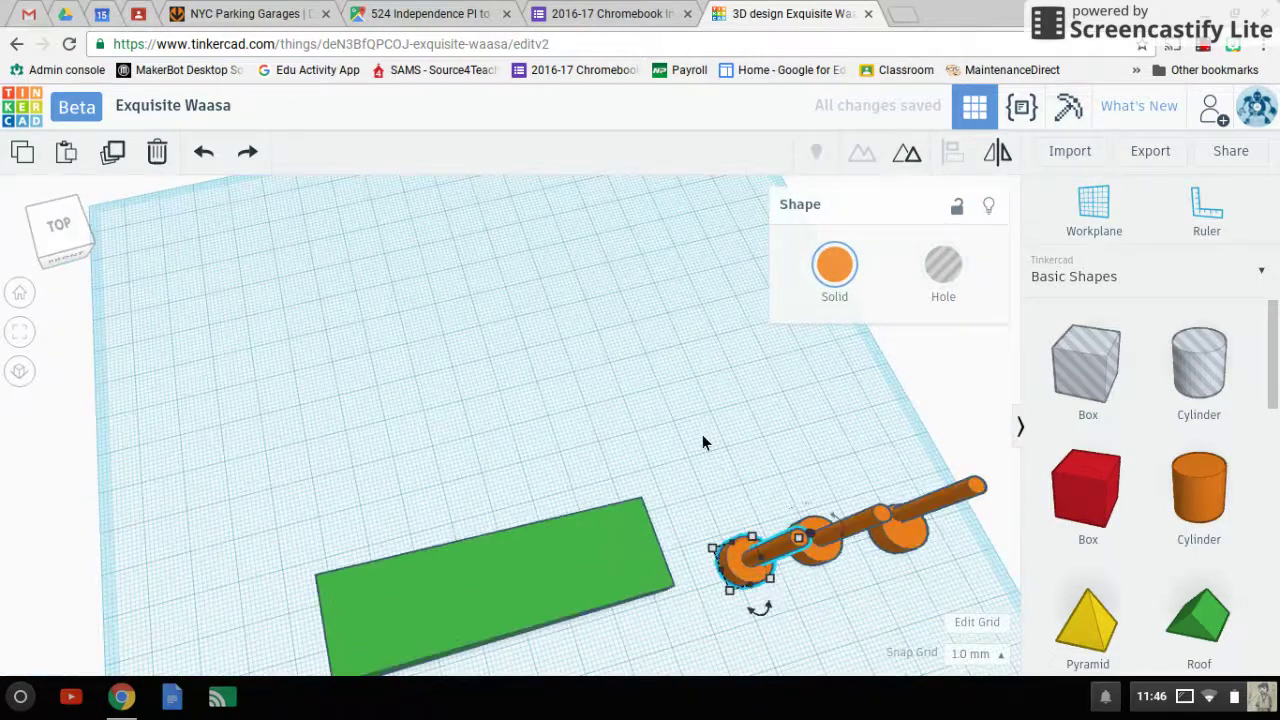
left_click(913, 537)
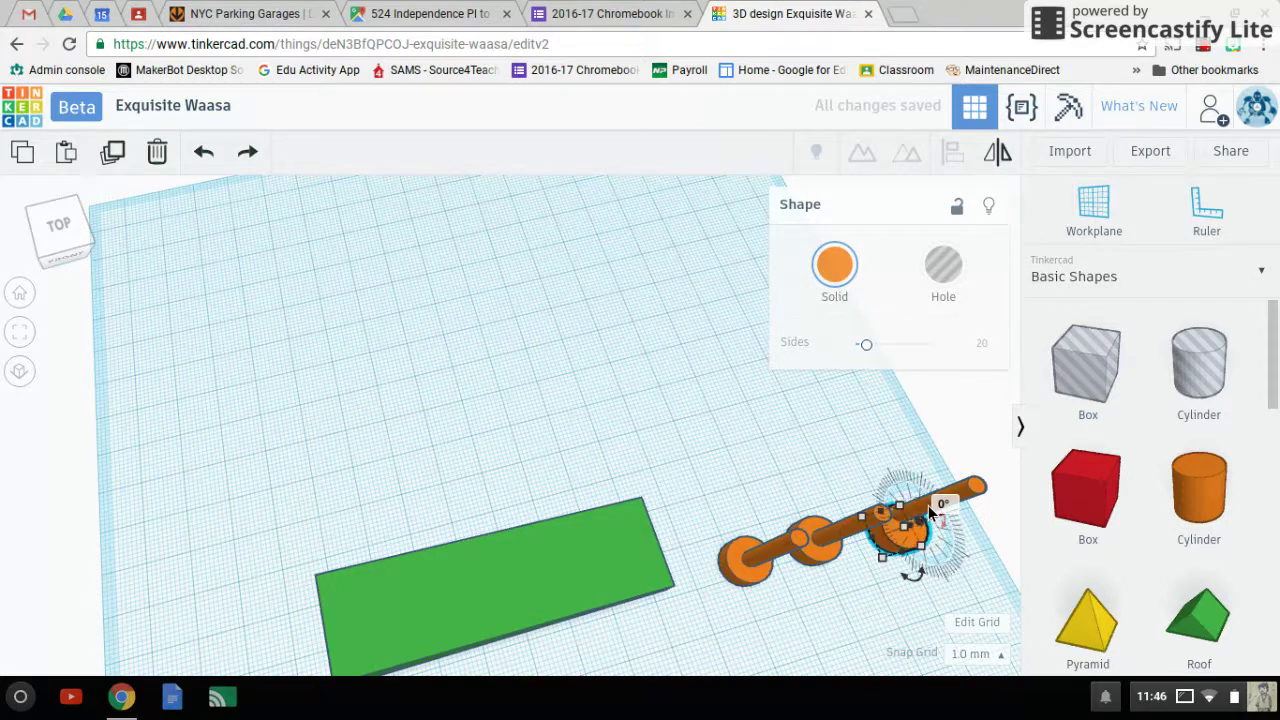
left_click(972, 505, "shift")
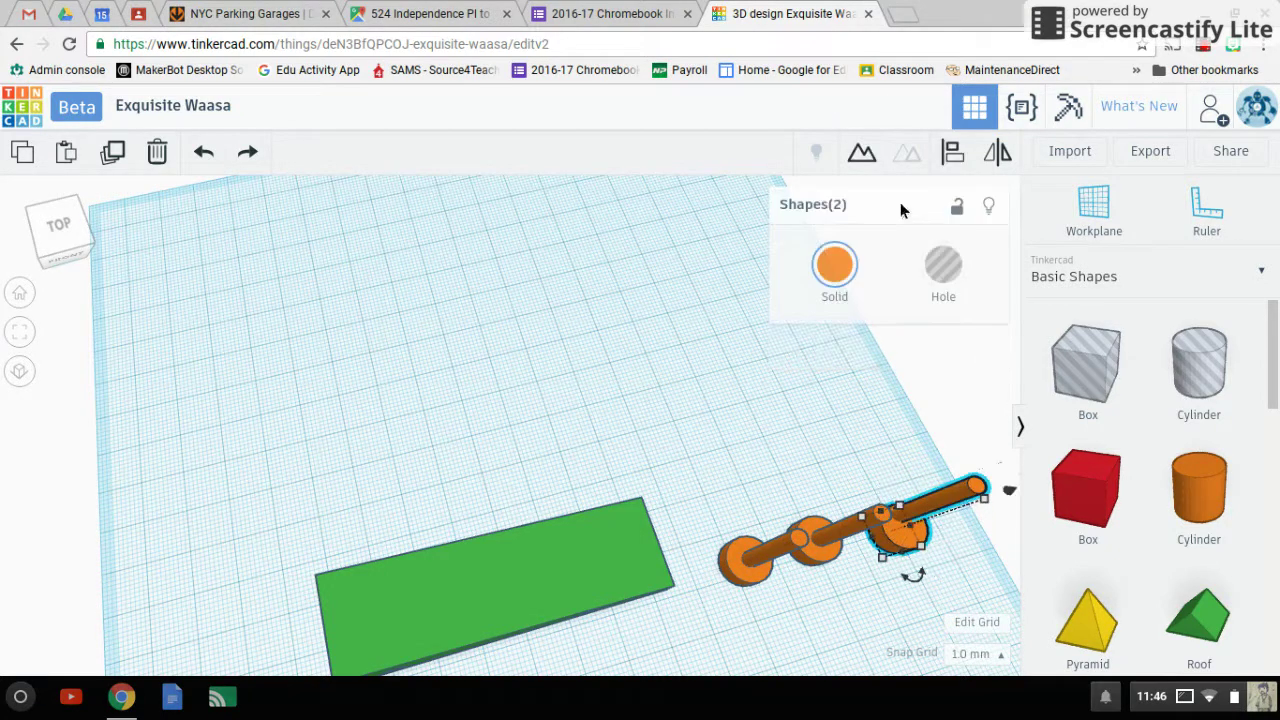
left_click(950, 153)
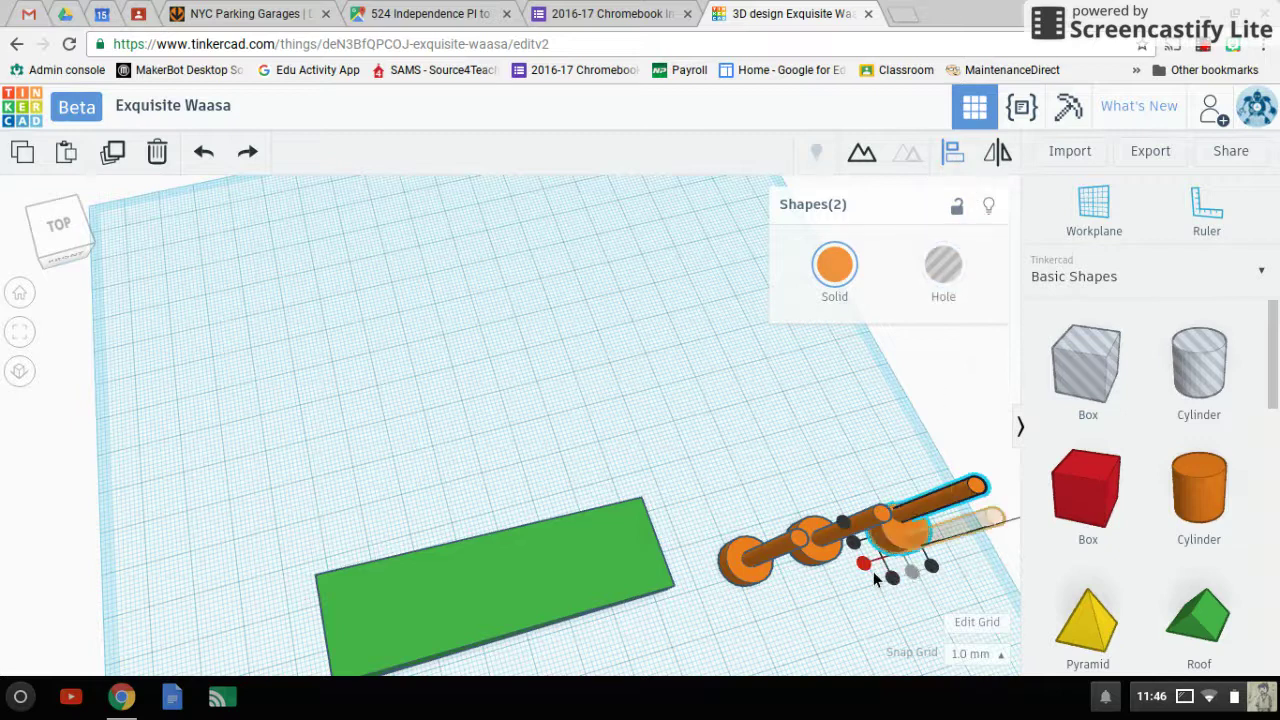
left_click(889, 573)
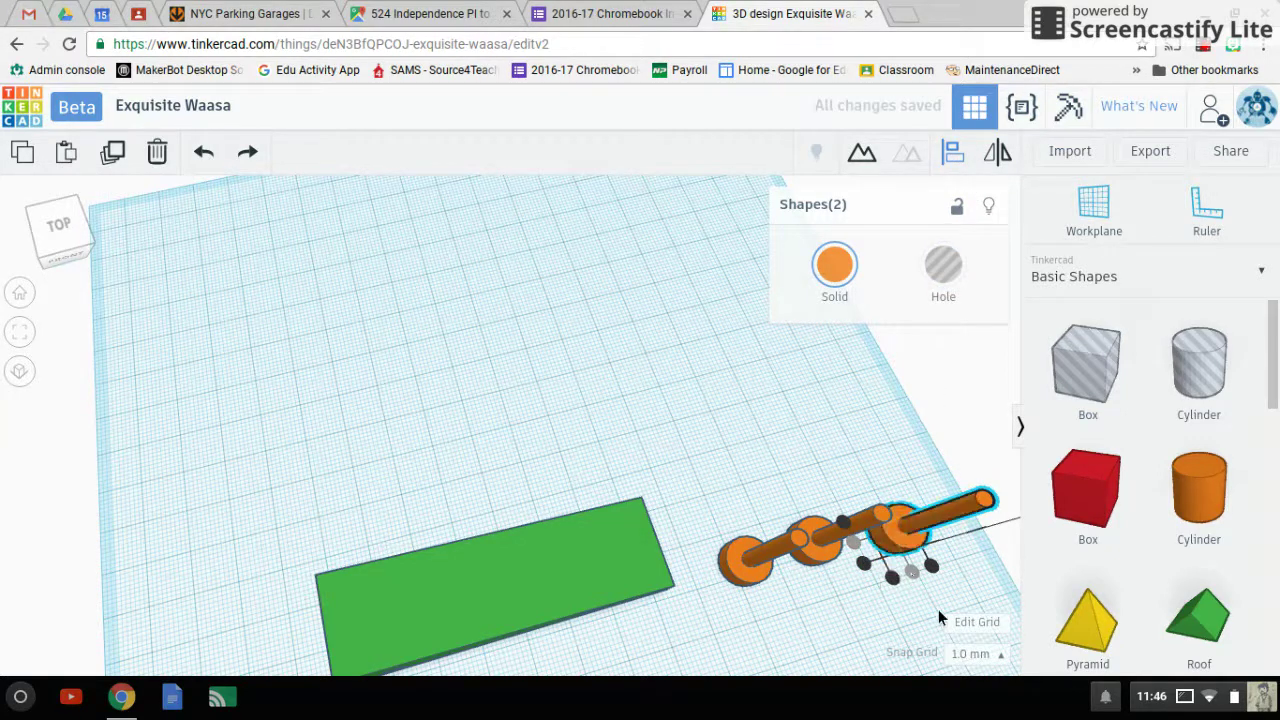
left_click(949, 550)
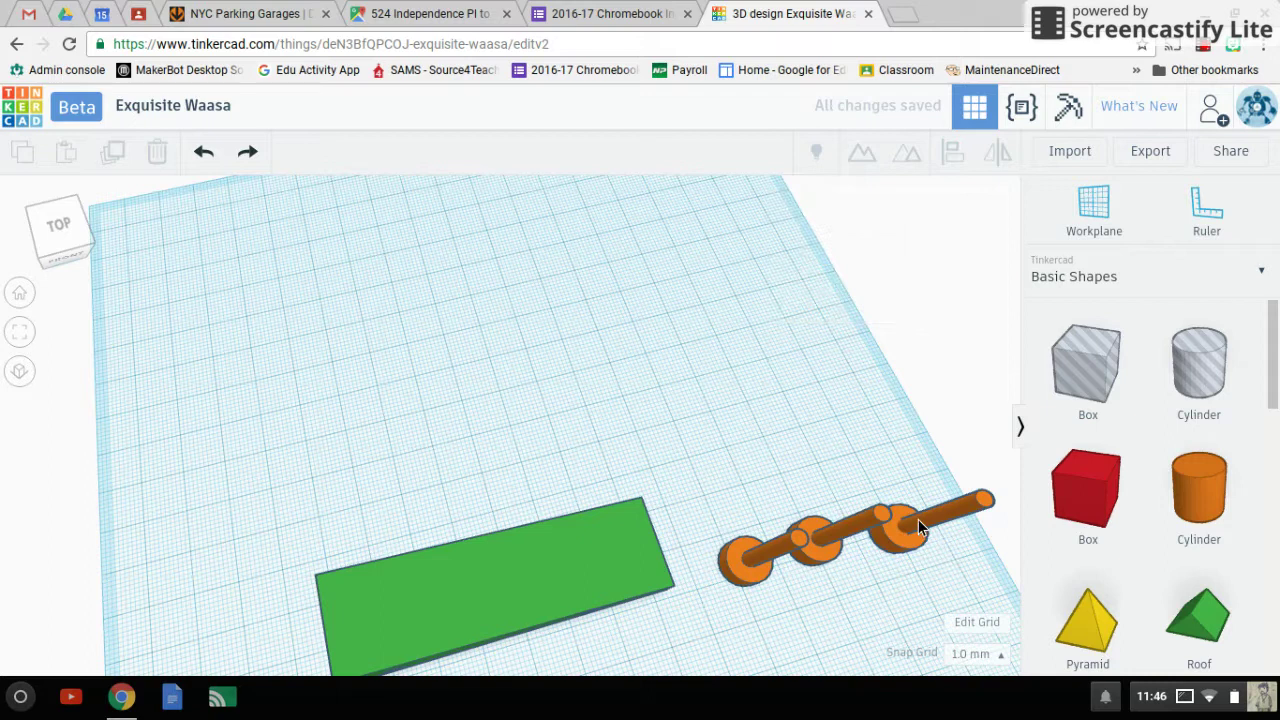
left_click(918, 519)
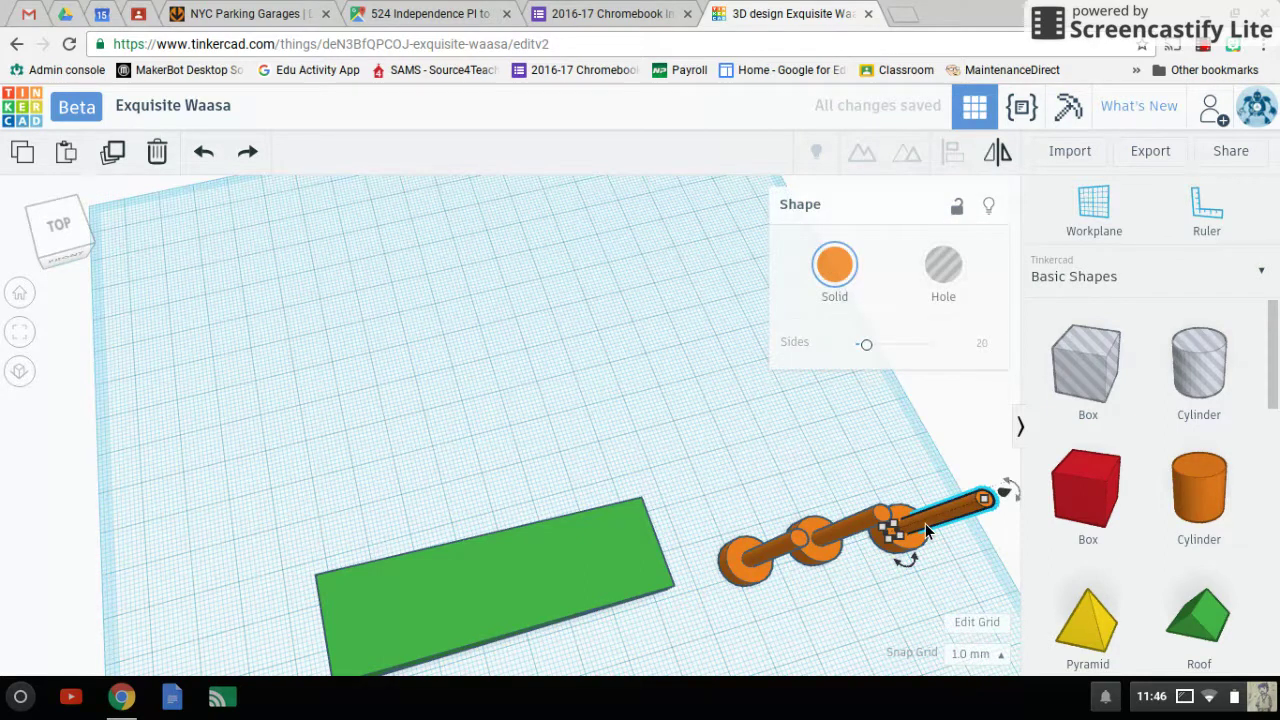
left_click(19, 292)
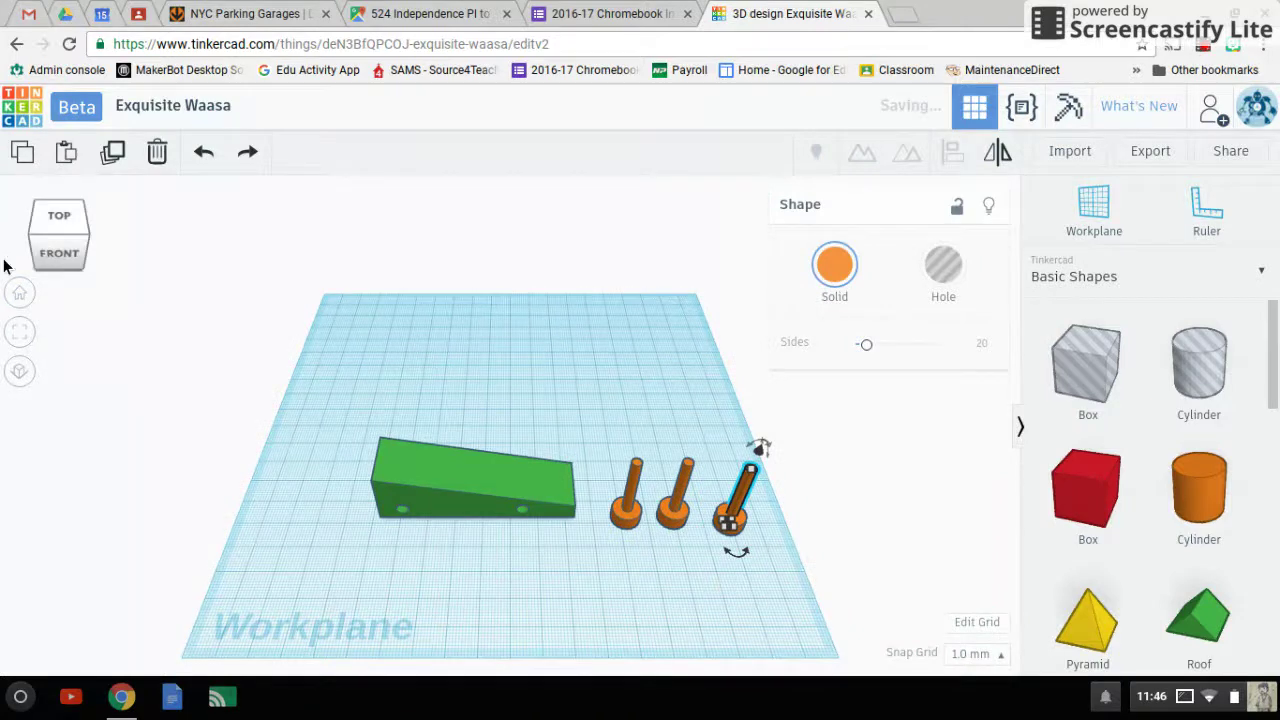
In a straight front view, nudge the tall right cylinder slightly right.
left_click_drag(55, 251, 29, 251)
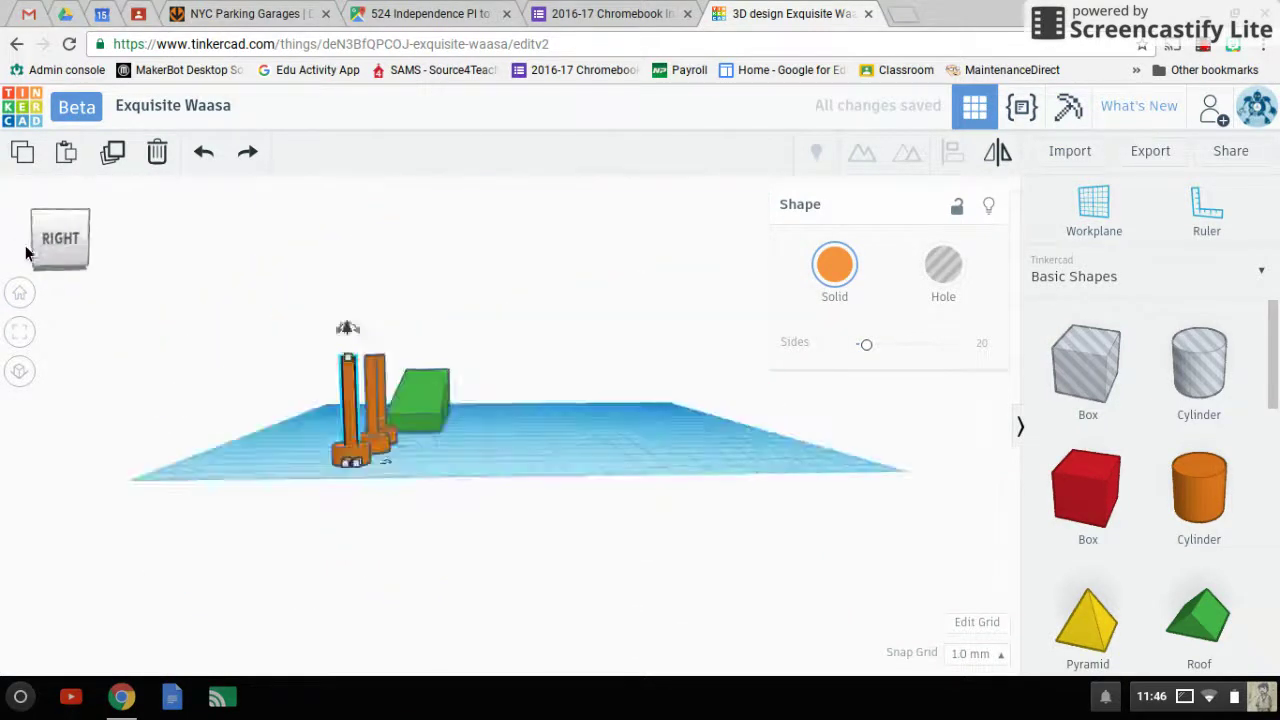
left_click(29, 251)
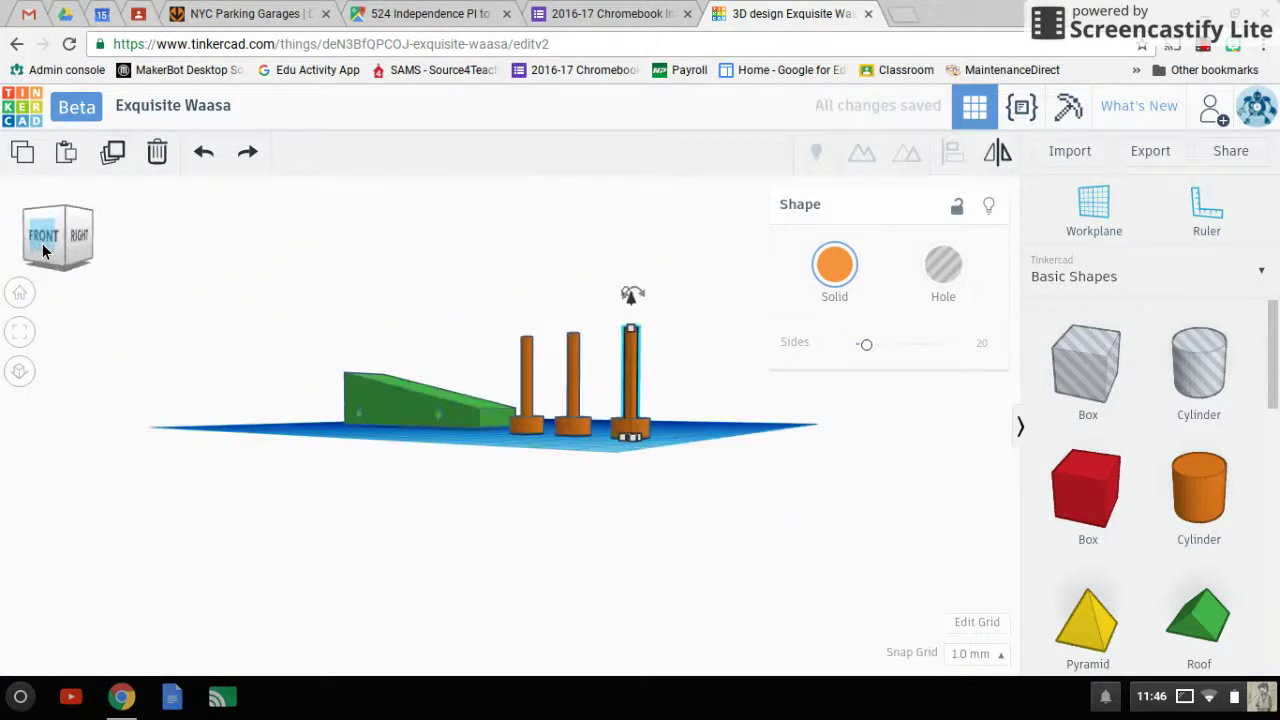
scroll(628, 376, "down", 3)
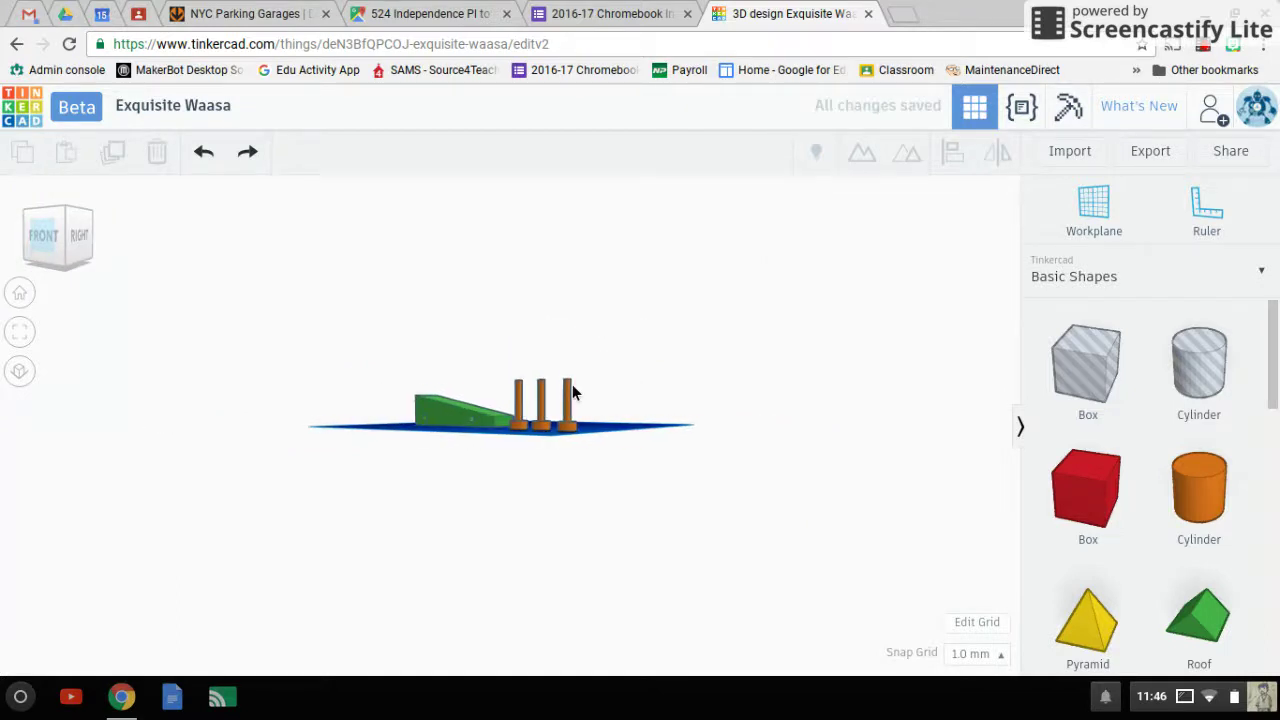
scroll(572, 384, "up", 5)
scroll(795, 345, "up", 3)
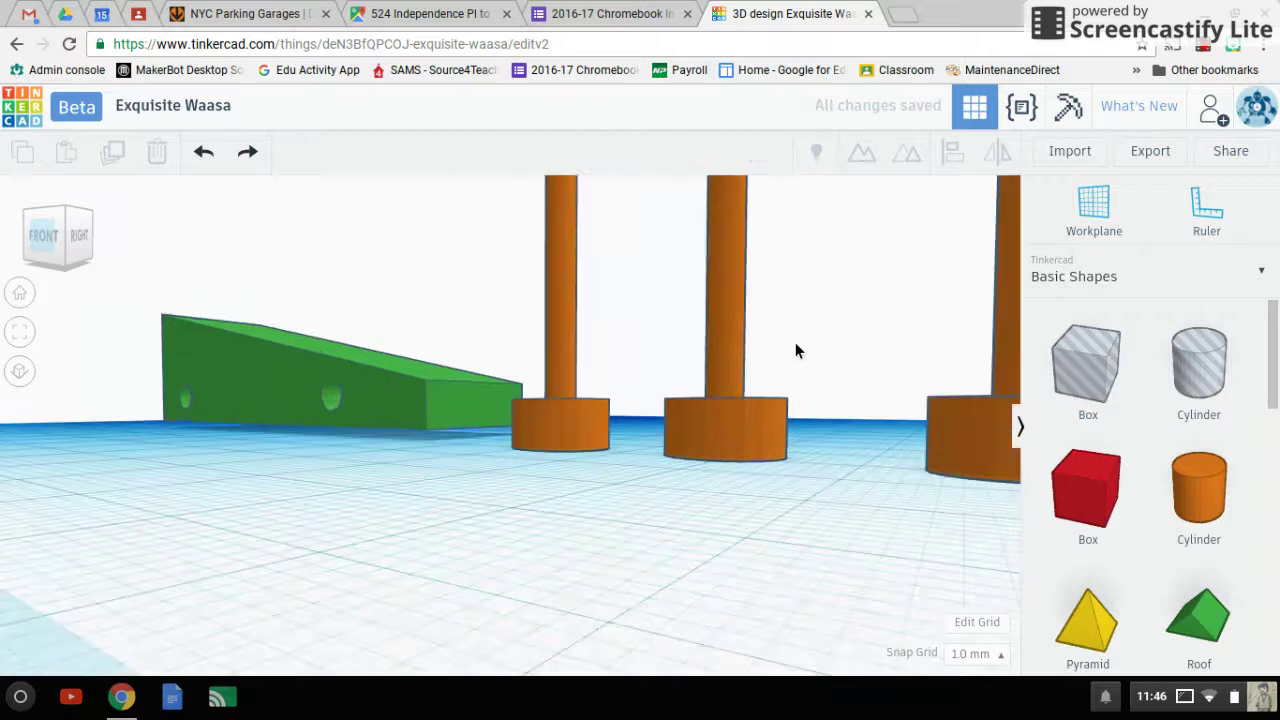
scroll(880, 365, "up", 3)
scroll(881, 376, "down", 2)
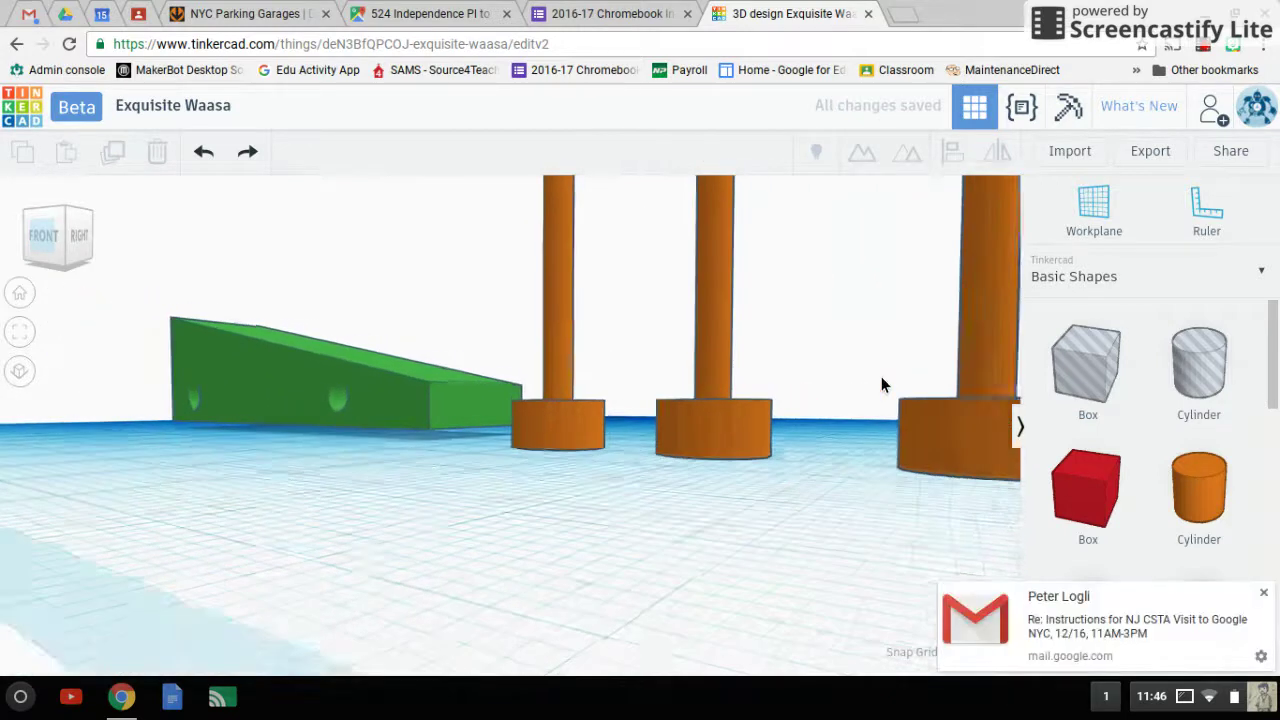
left_click(893, 326)
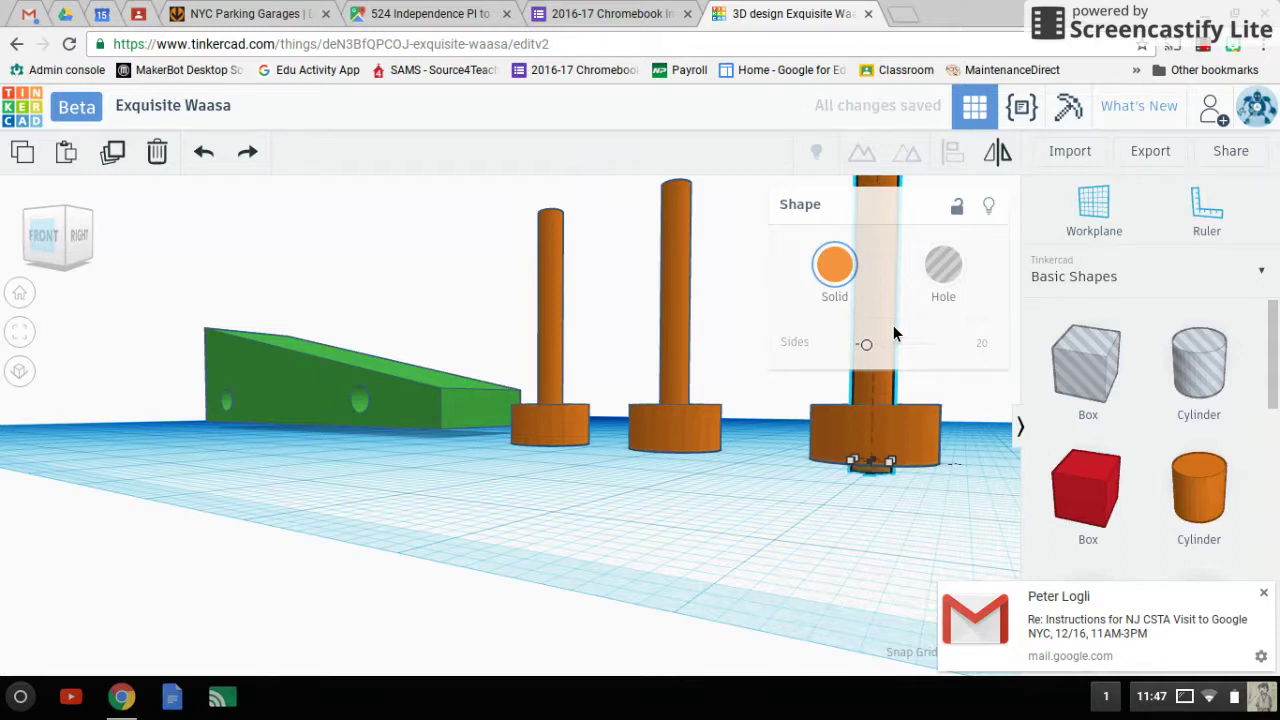
left_click_drag(894, 334, 898, 334)
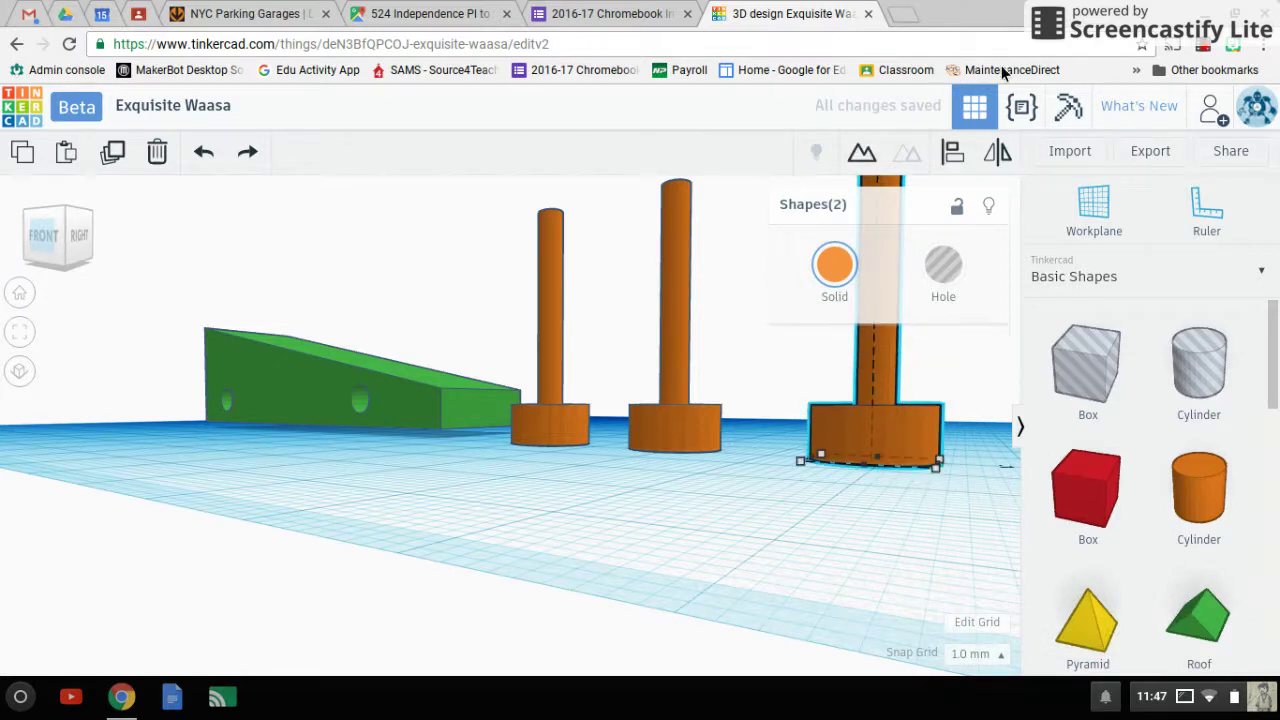
Align the third rod on its disc, check from the top view, and deselect.
left_click(952, 151)
scroll(797, 417, "up", 6)
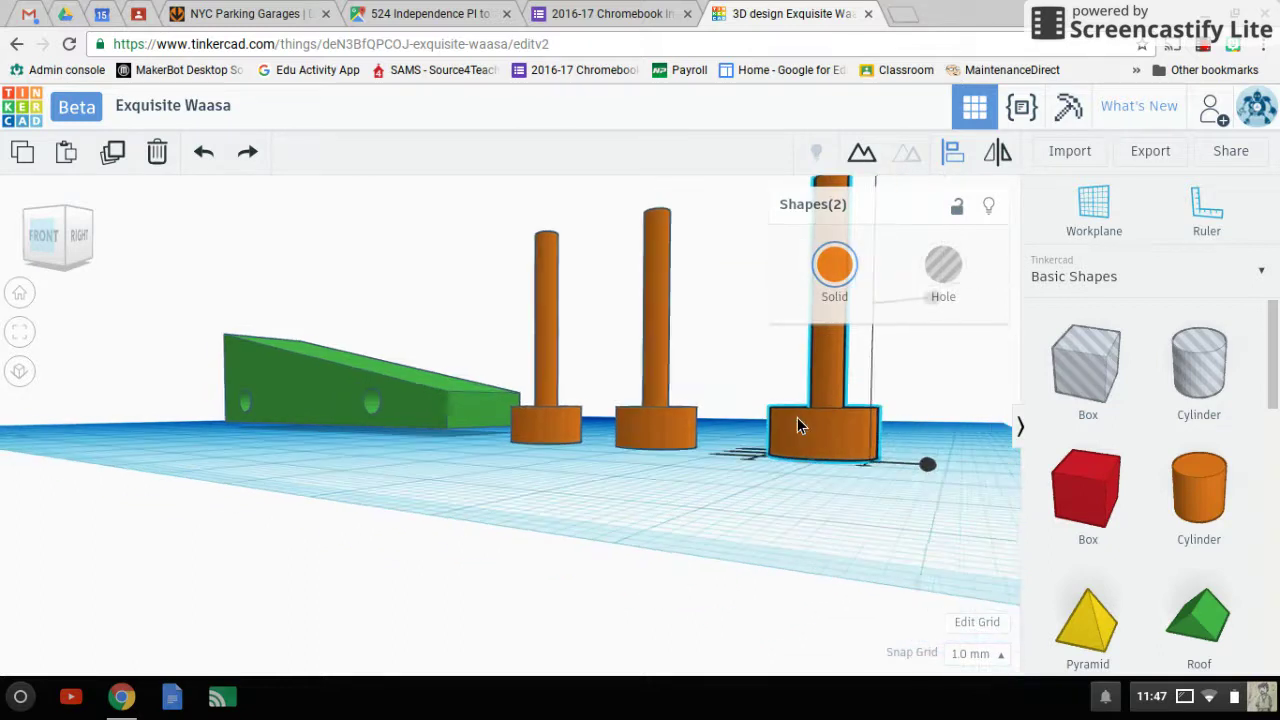
scroll(6, 238, "down", 5)
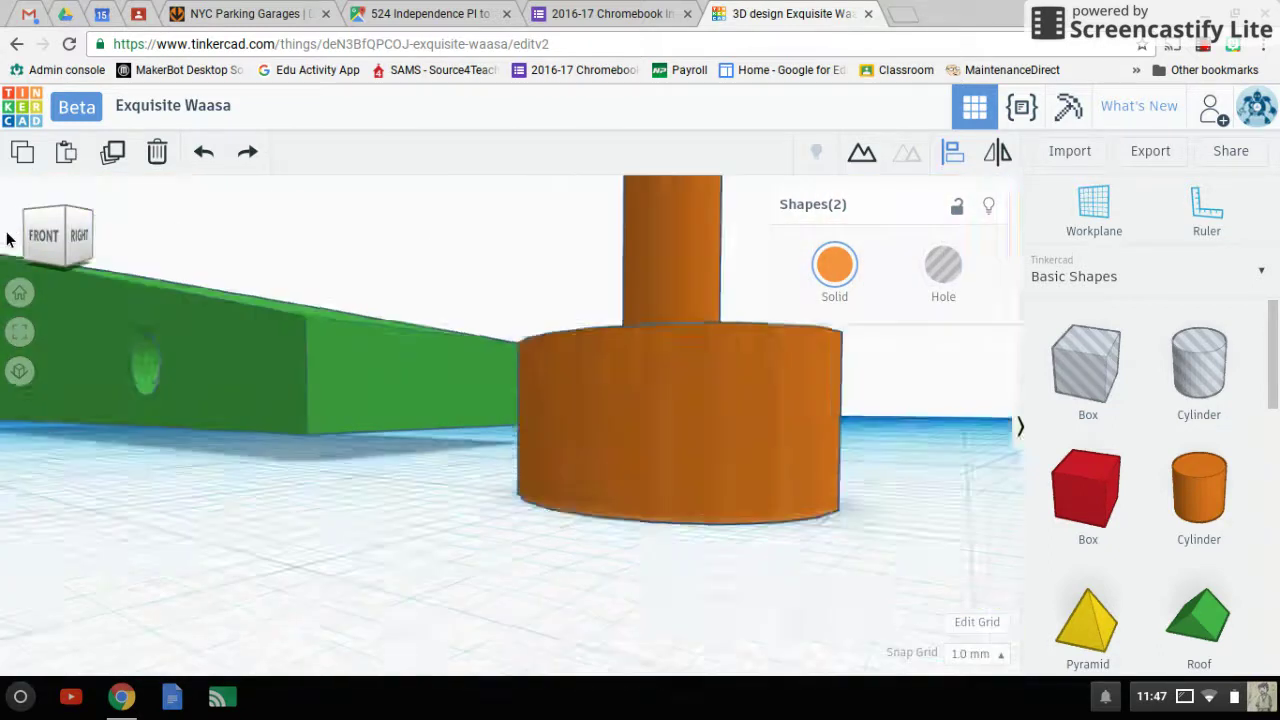
scroll(6, 238, "down", 3)
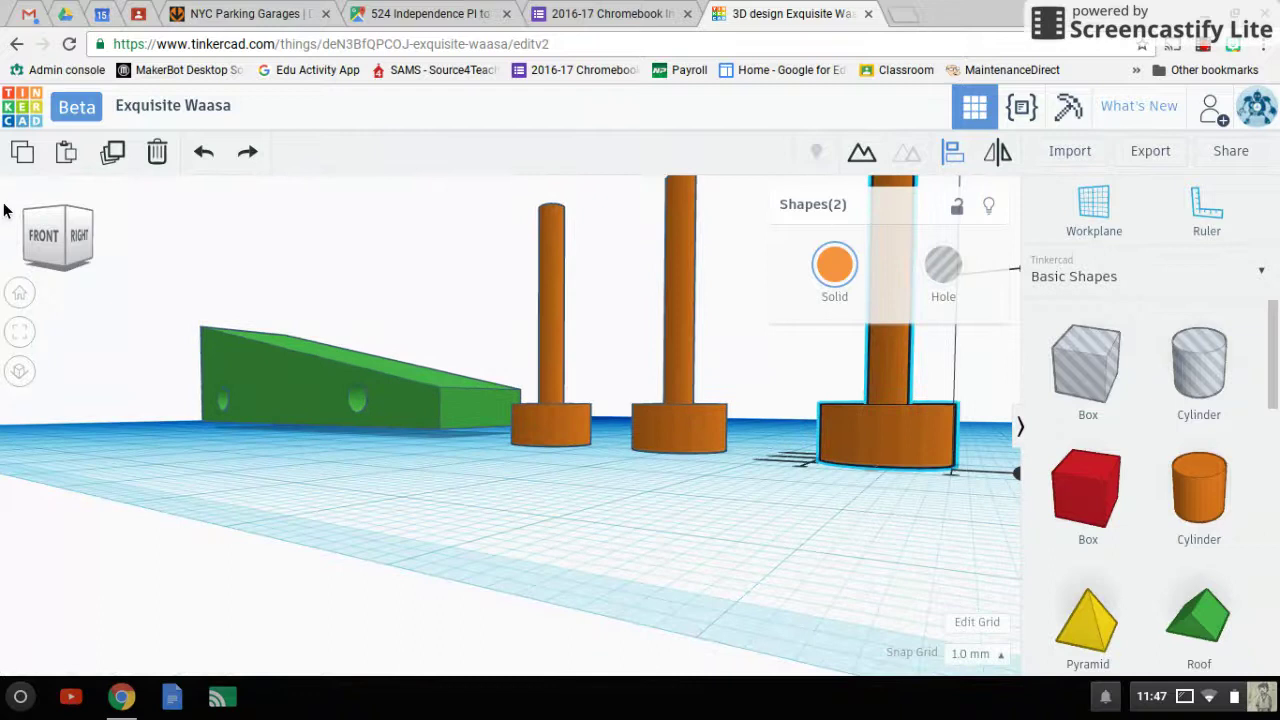
left_click(58, 246)
left_click(60, 240)
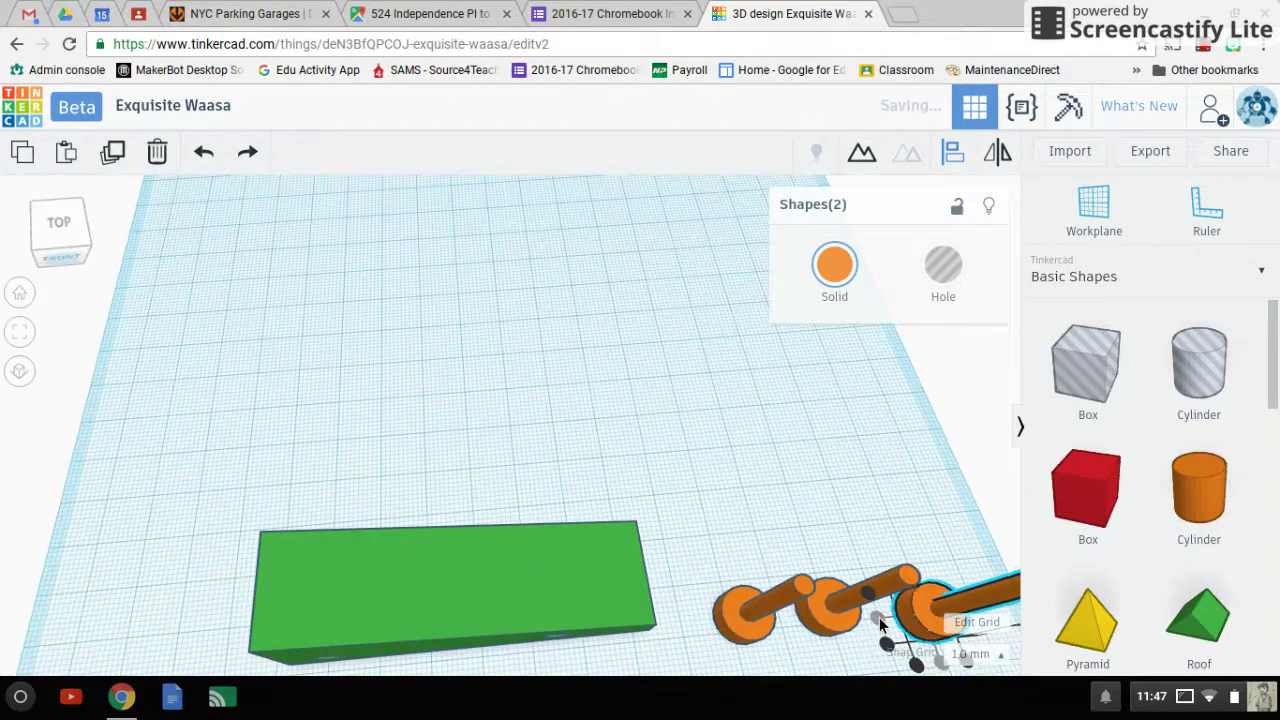
left_click(221, 313)
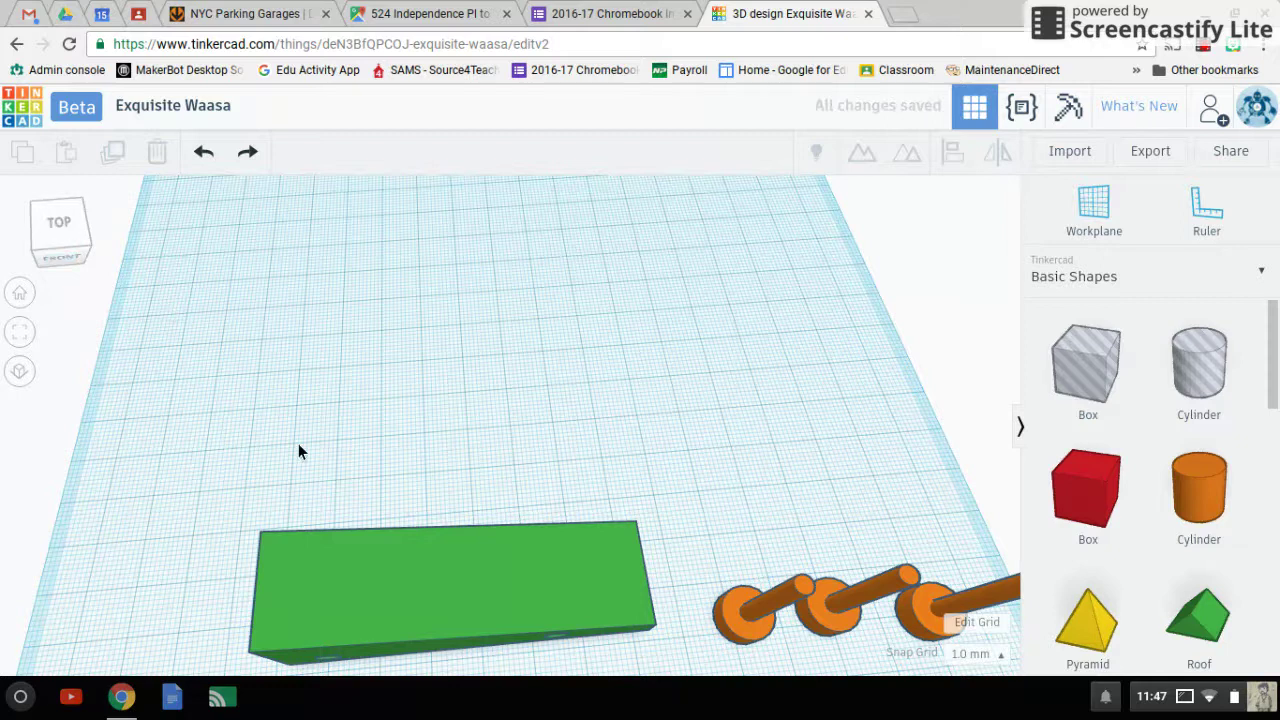
Fit the view and turn the right-hand axle into a Hole shape.
key("f")
left_click(19, 292)
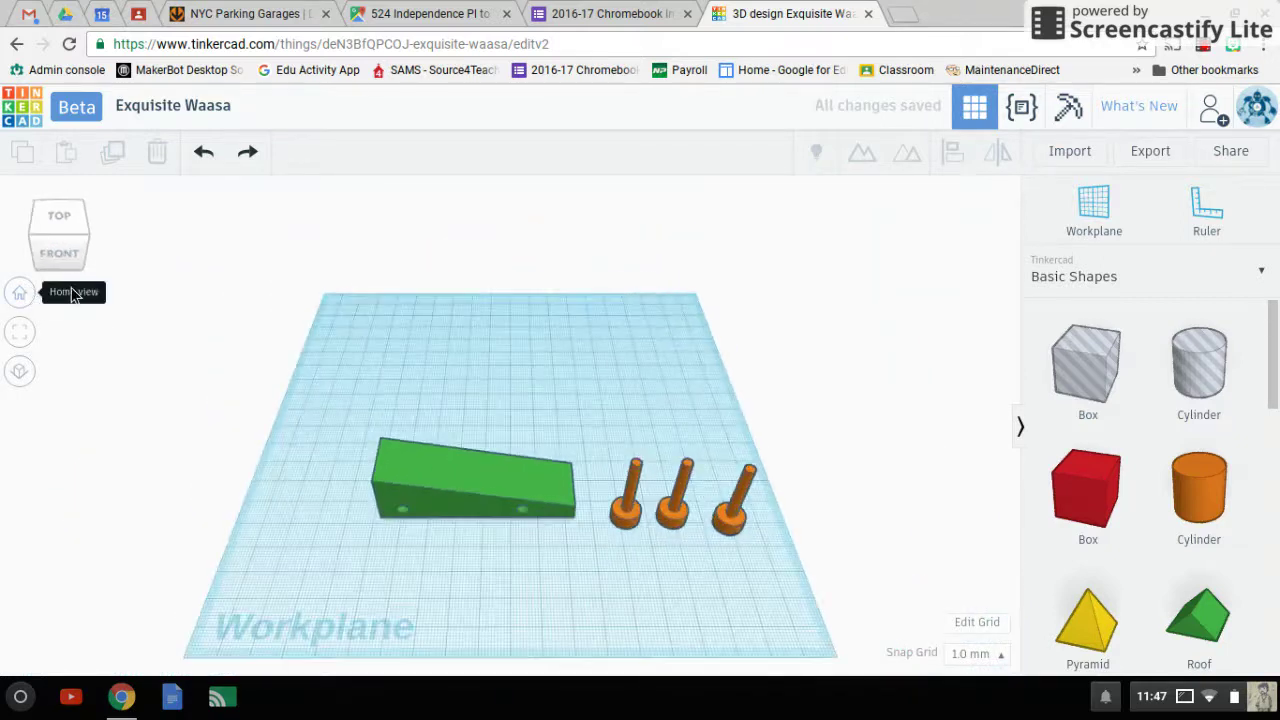
left_click(742, 508)
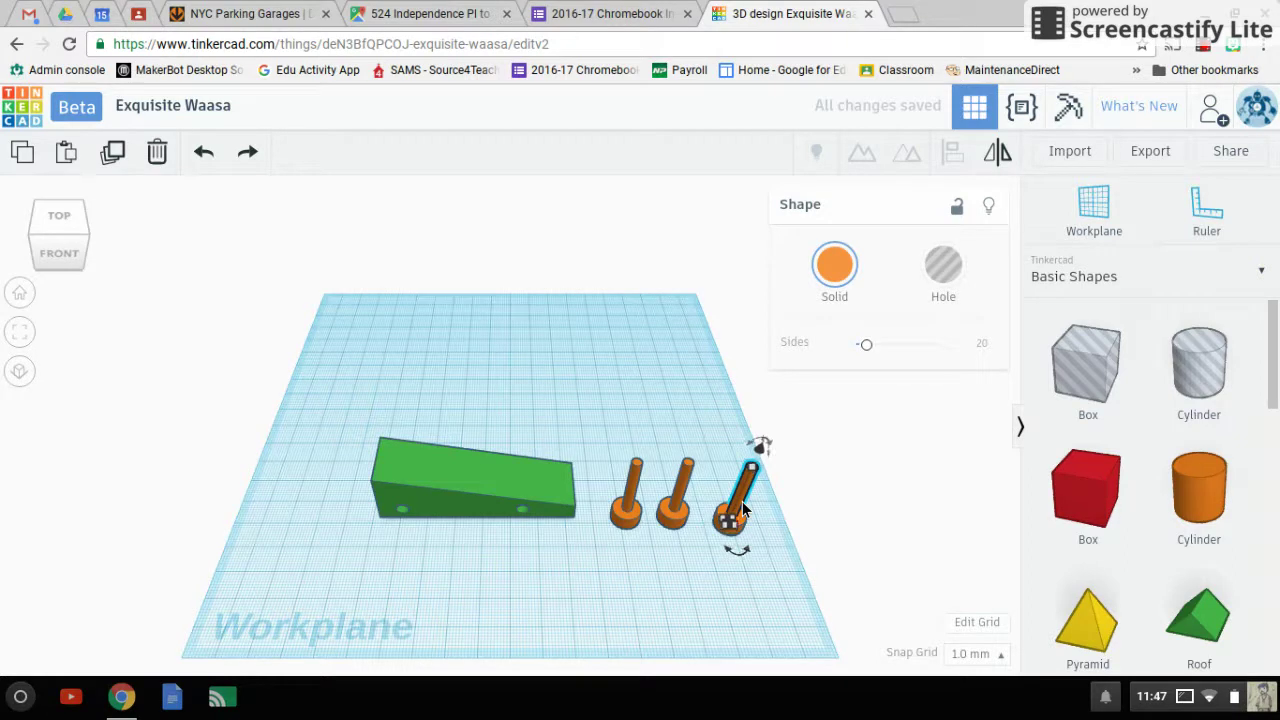
left_click(743, 578)
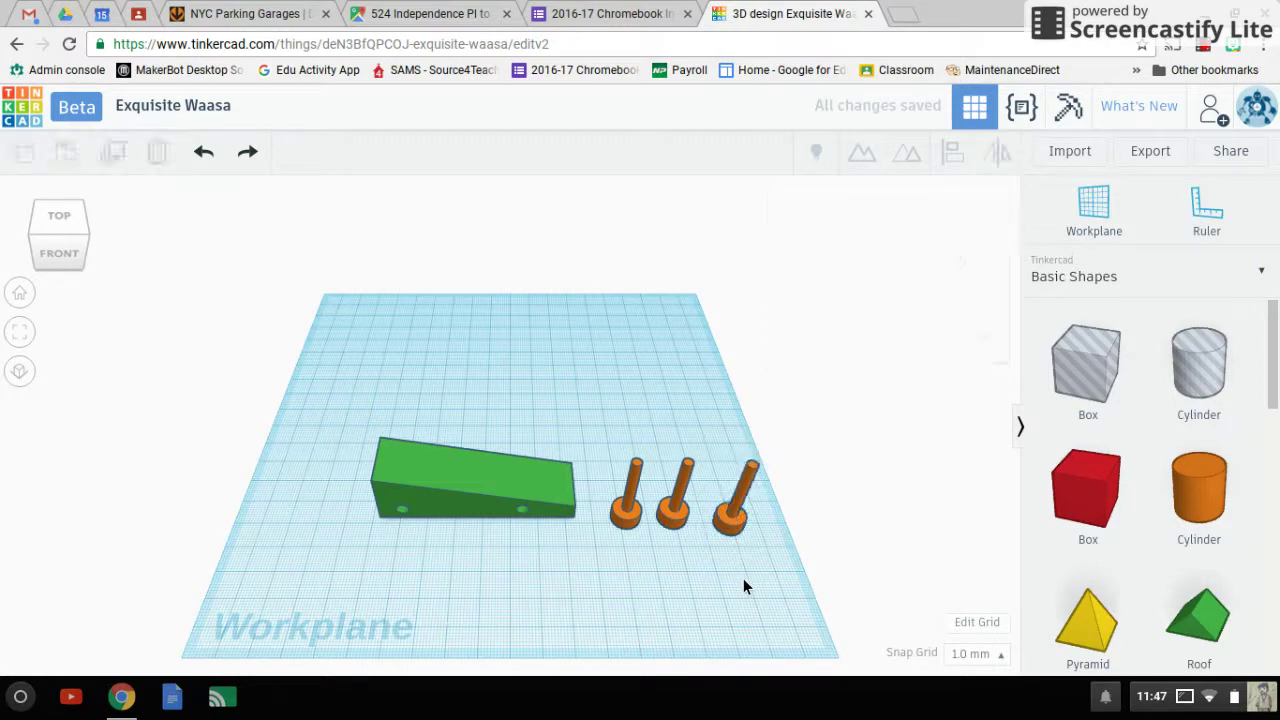
left_click(740, 510)
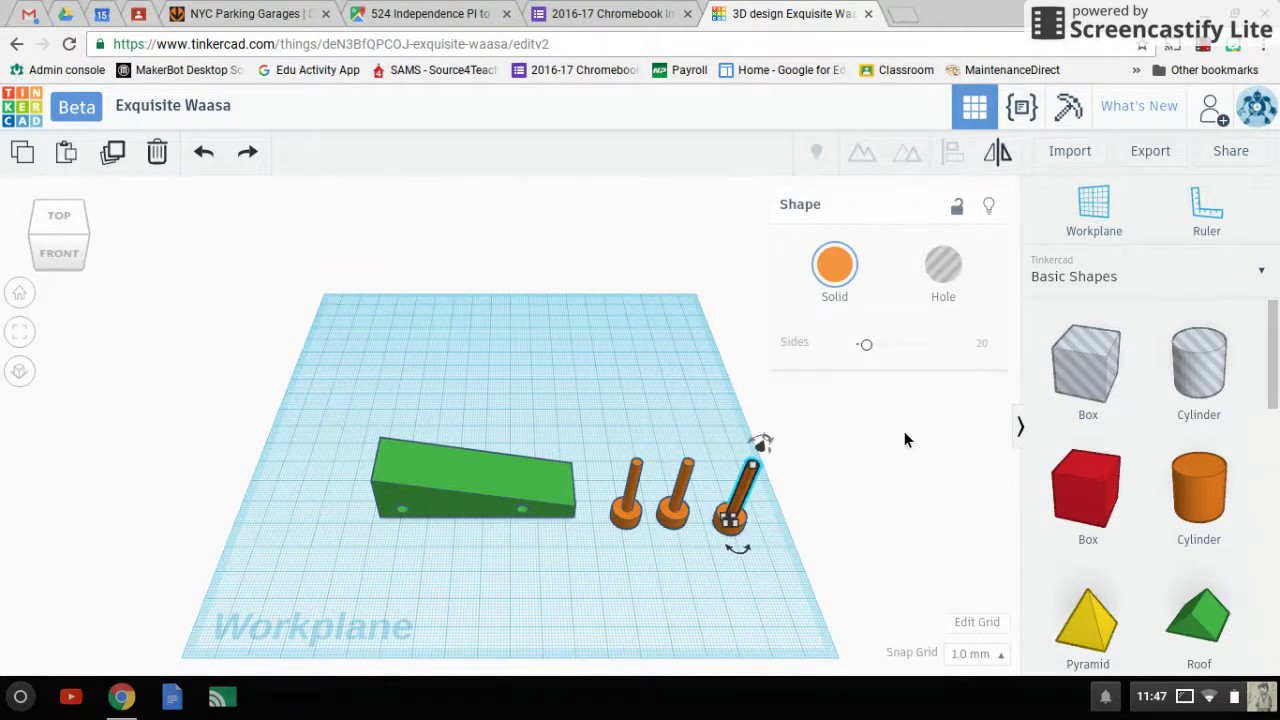
left_click(943, 266)
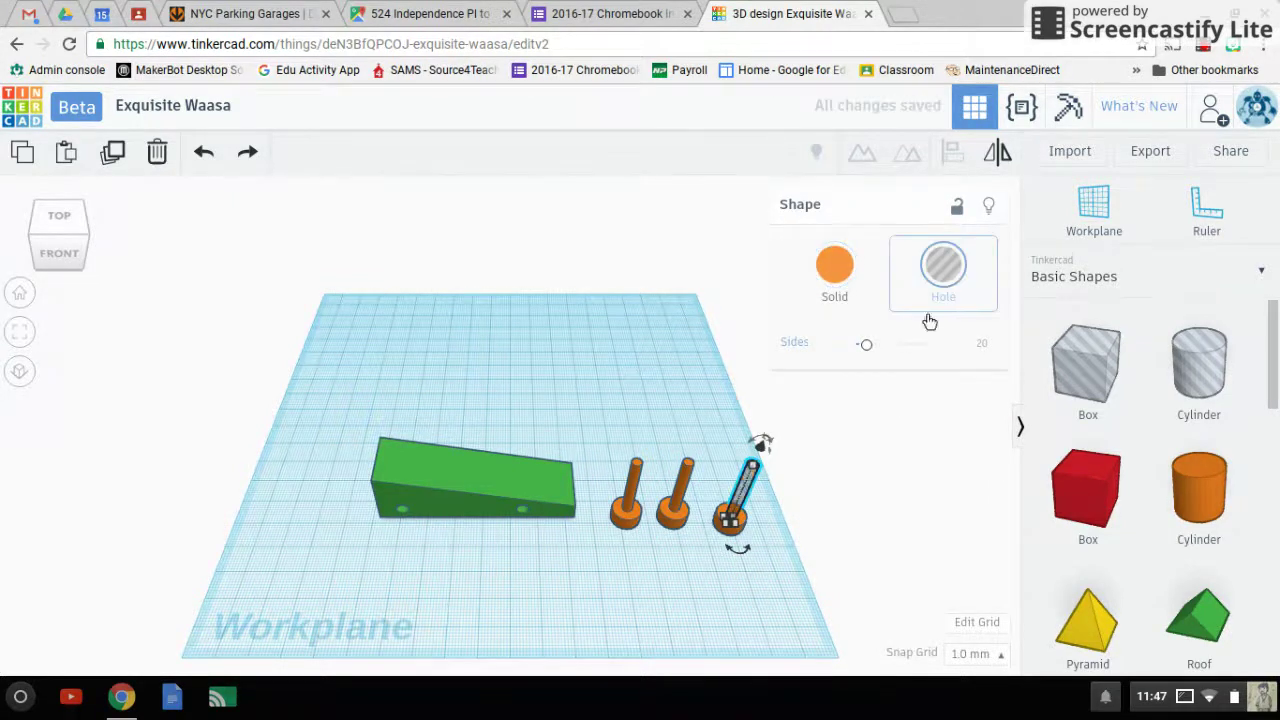
Group the hole with its wheel disc, then undo so the hole peg returns.
left_click(729, 518, "shift")
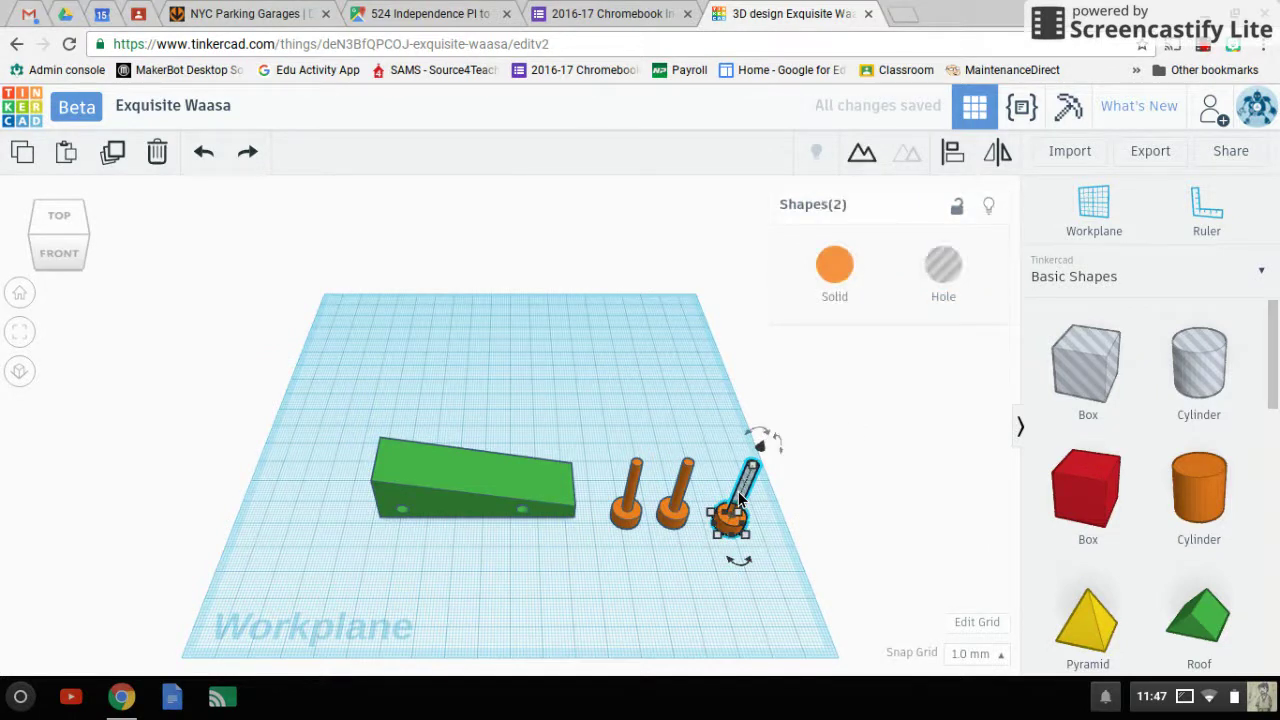
left_click(861, 152)
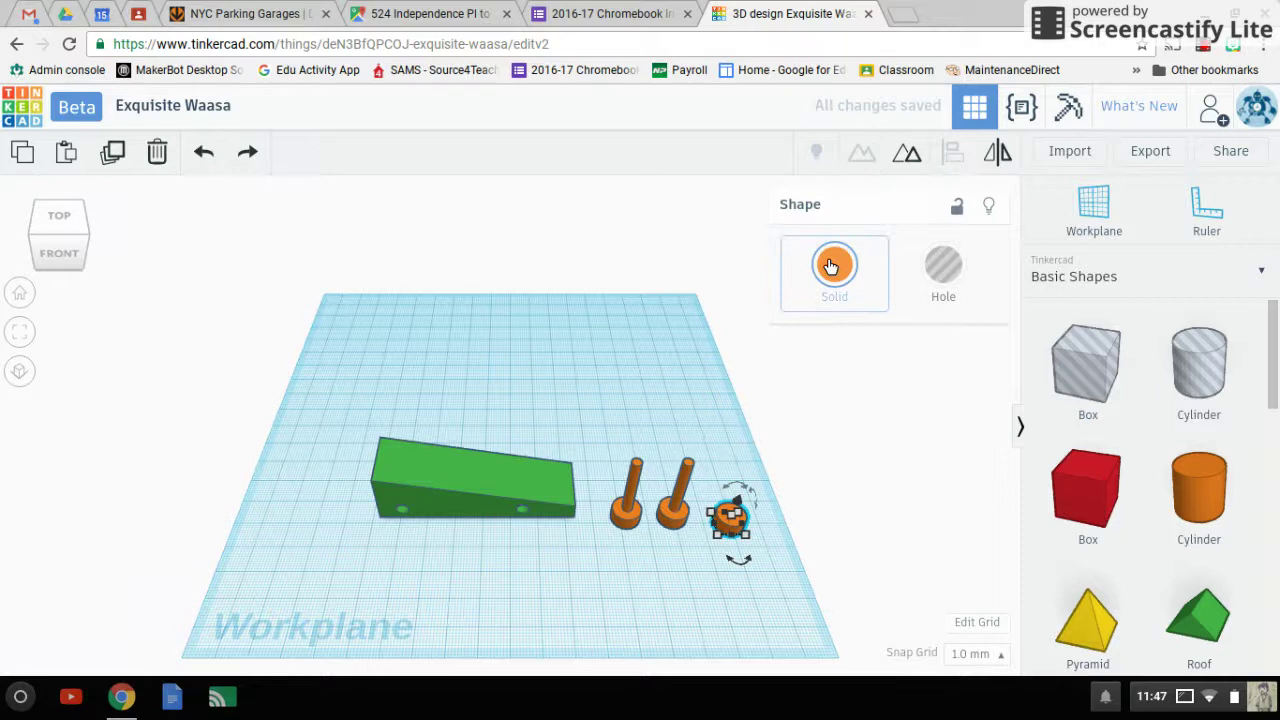
key("Up")
key("Up")
key("Up")
key("Up")
key("Up")
key("Up")
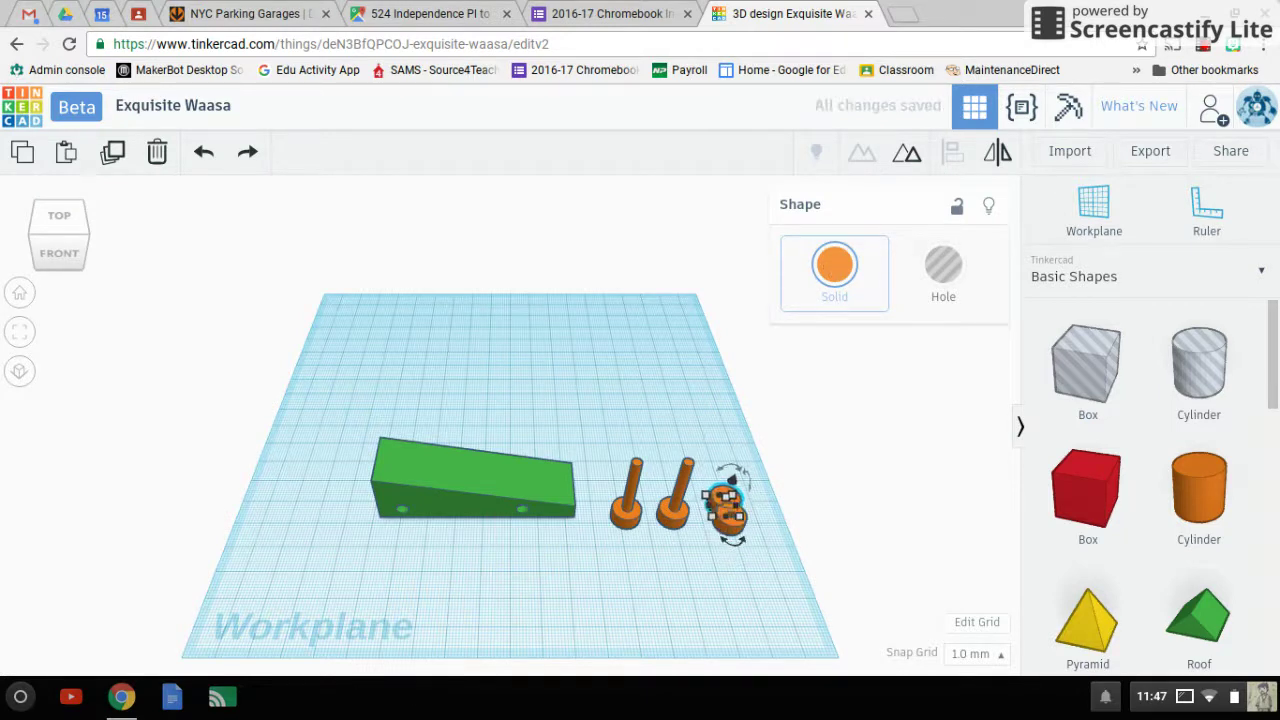
left_click(724, 573)
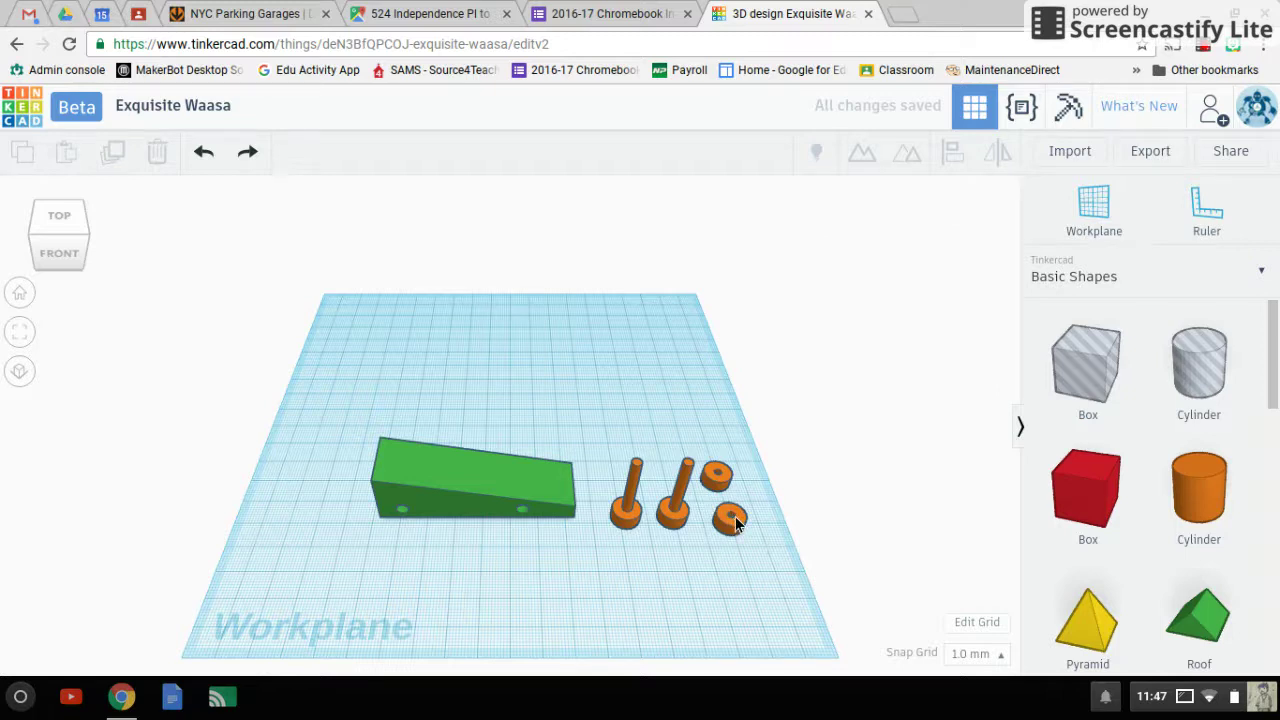
left_click(731, 520)
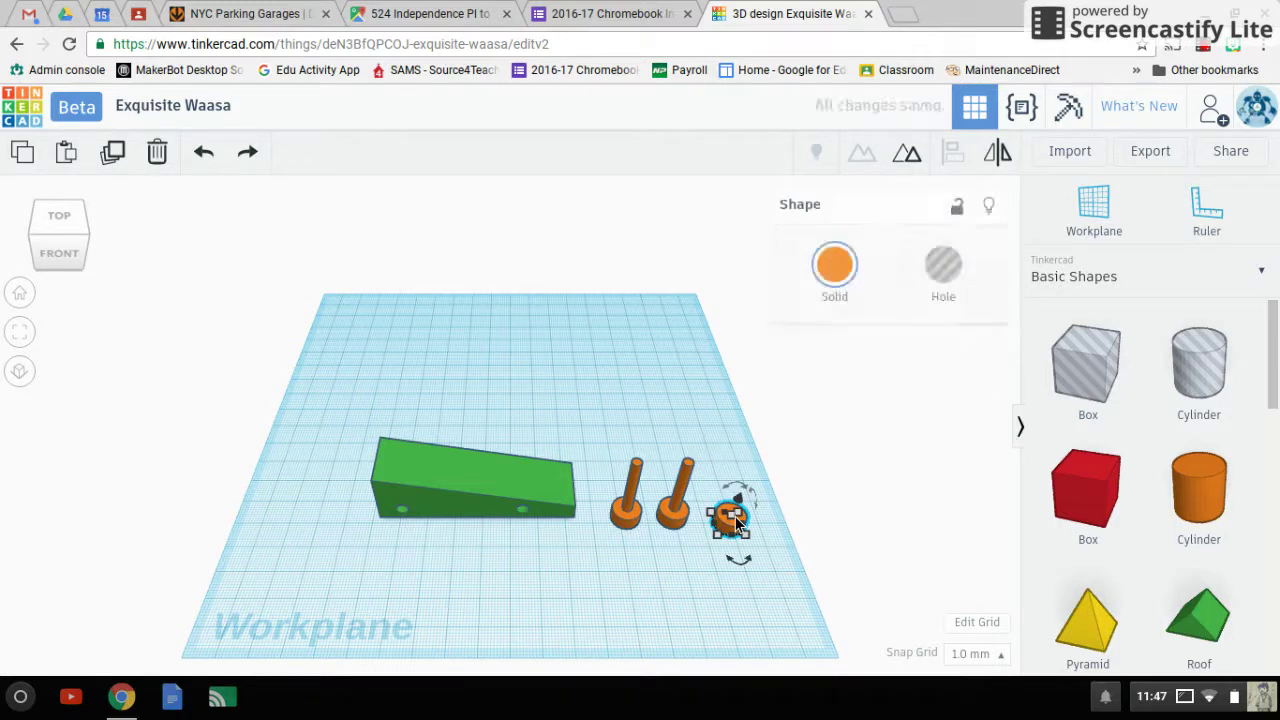
key("ctrl+z")
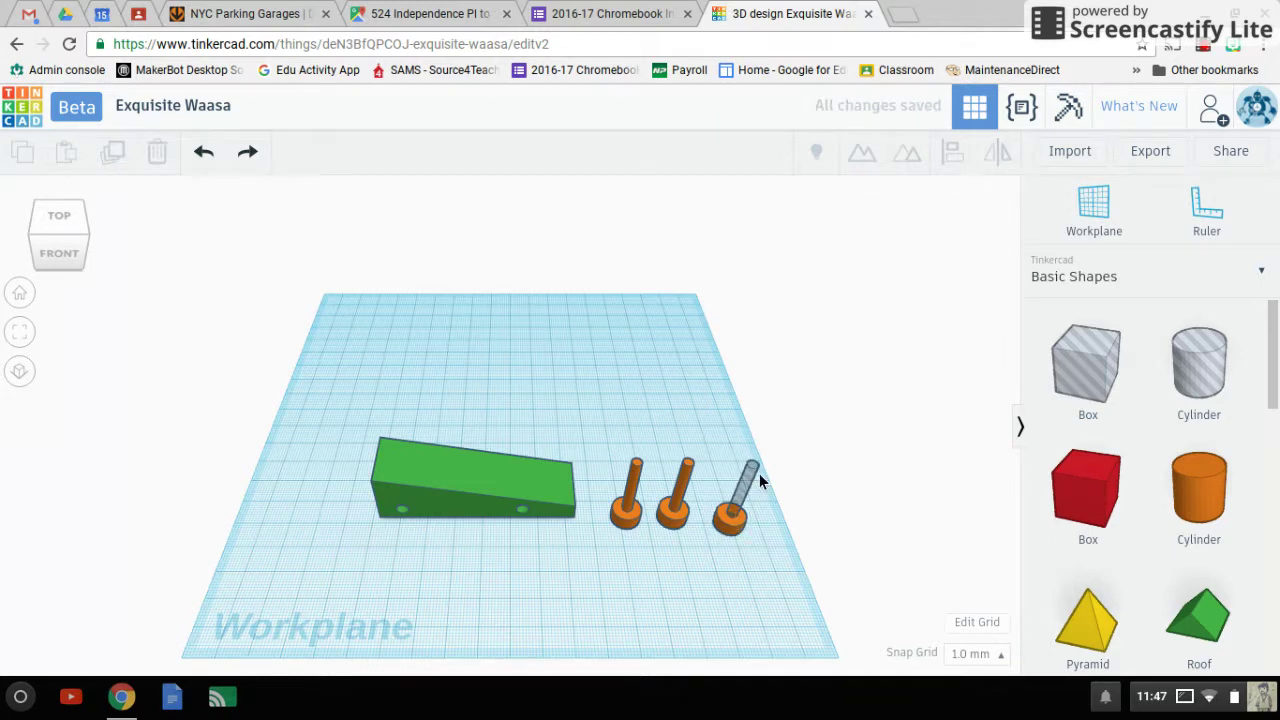
Resize the right wheel's hole peg from 3.00 to 4.5 × 4.5 mm.
left_click(754, 474)
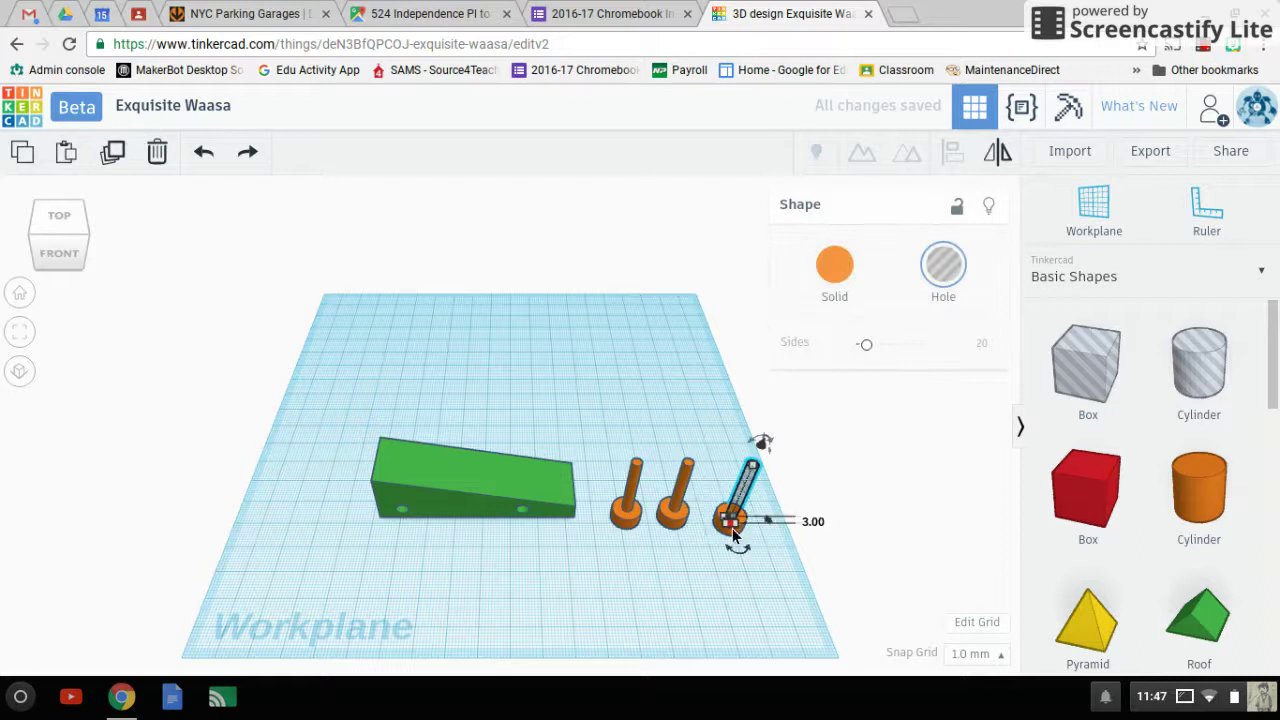
scroll(730, 530, "down", 3)
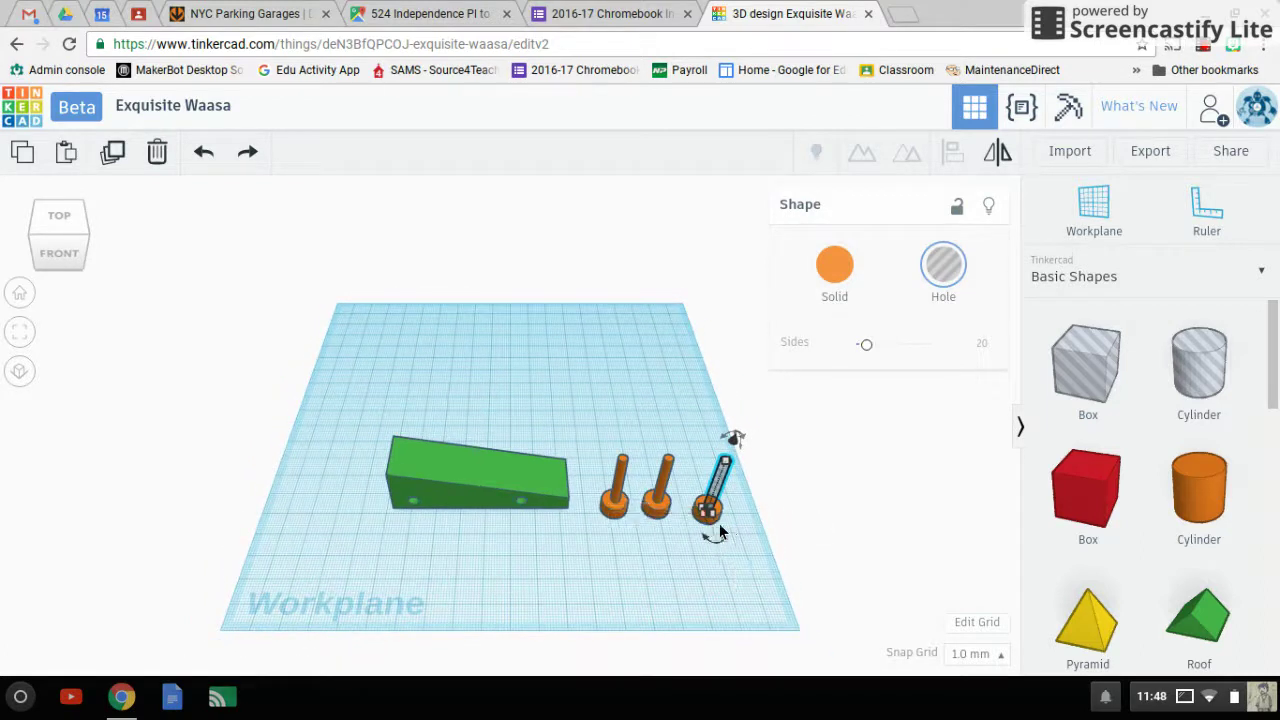
mouse_move(705, 522)
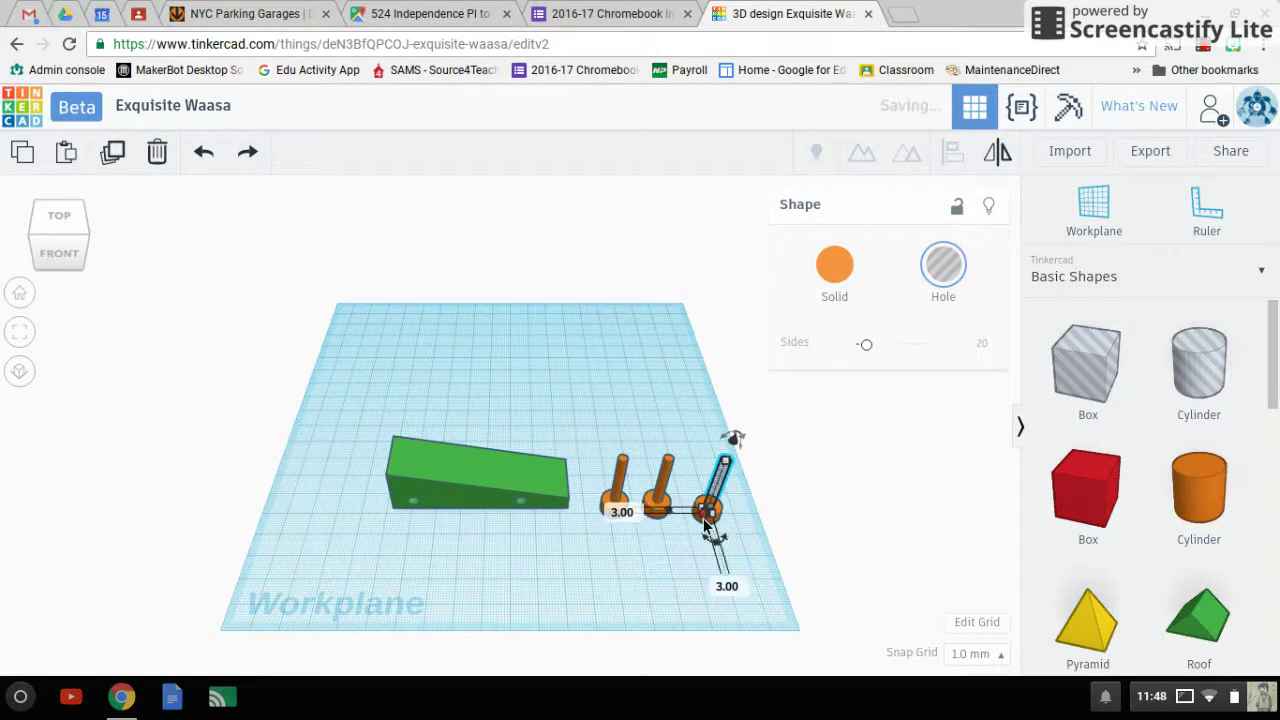
left_click(623, 515)
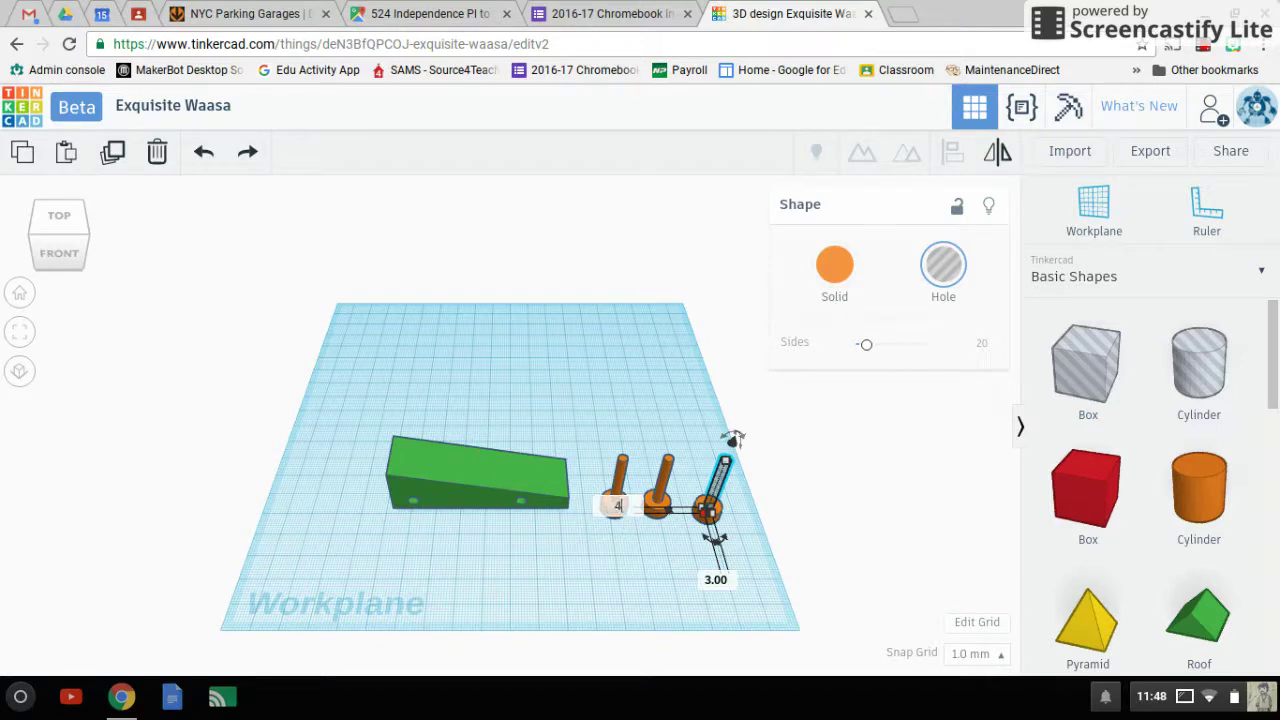
type("4.5")
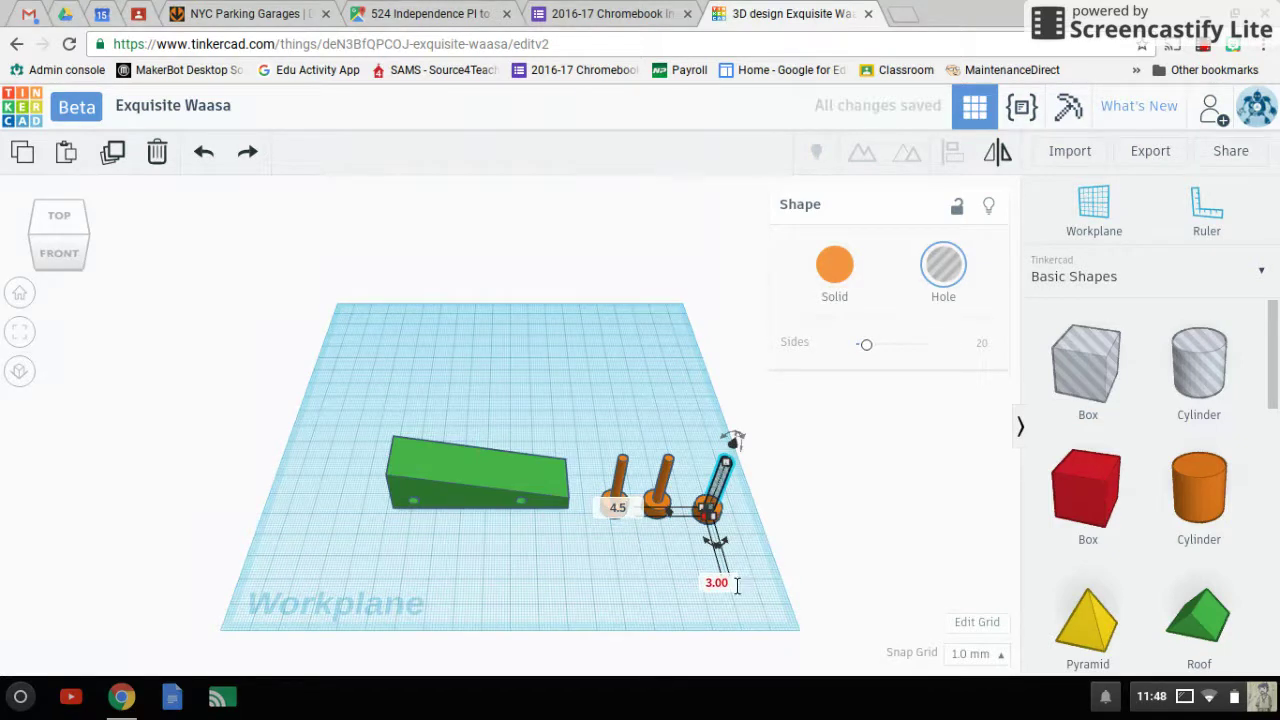
left_click(737, 586)
type("4.5")
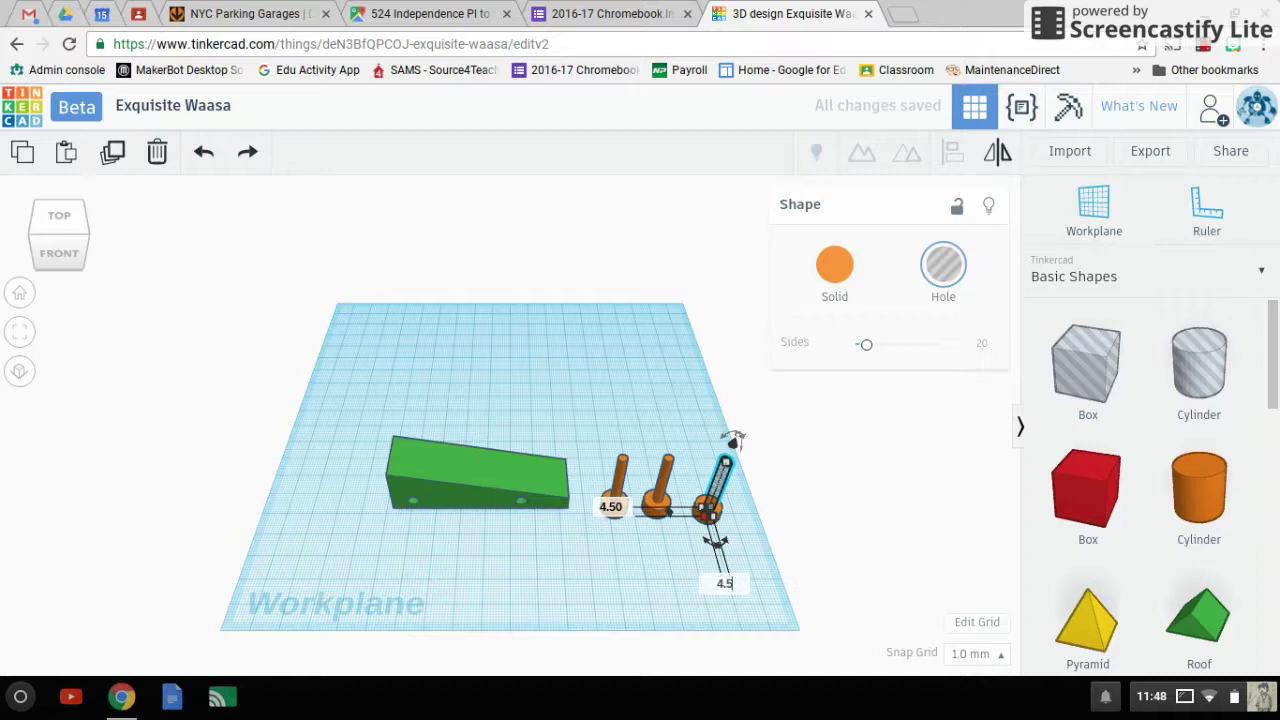
key("Return")
left_click(675, 542)
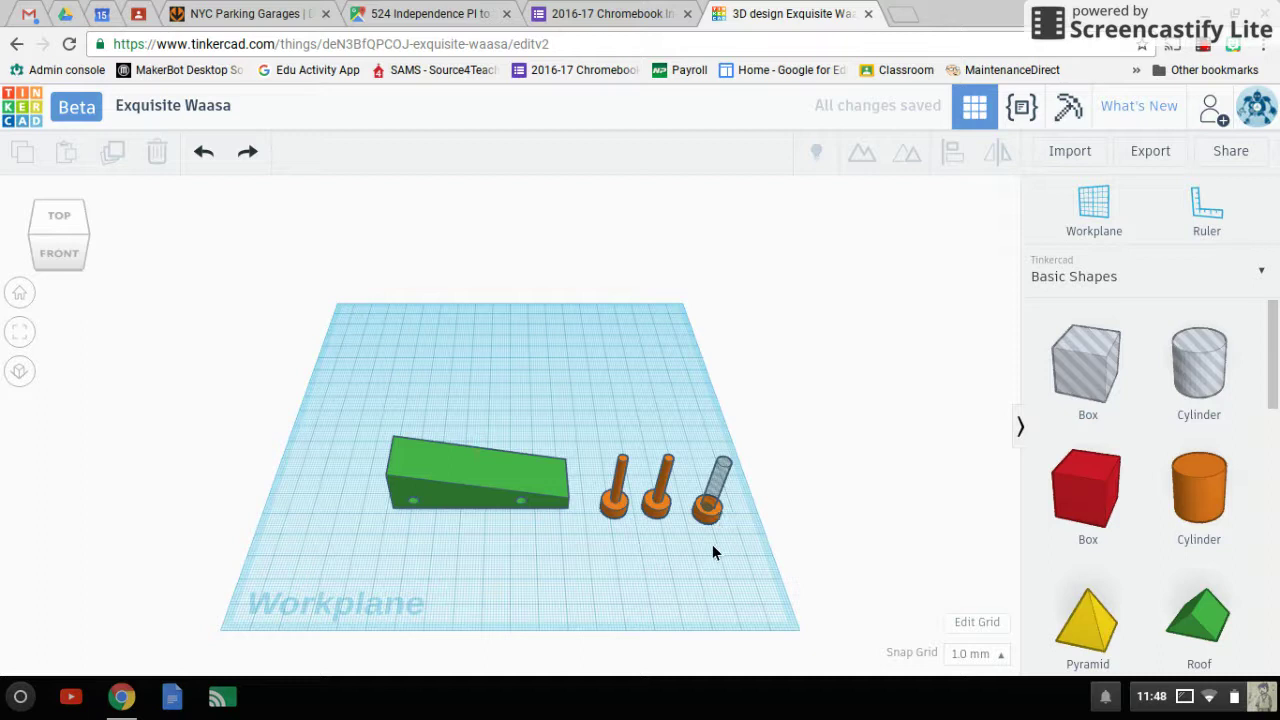
left_click(716, 477)
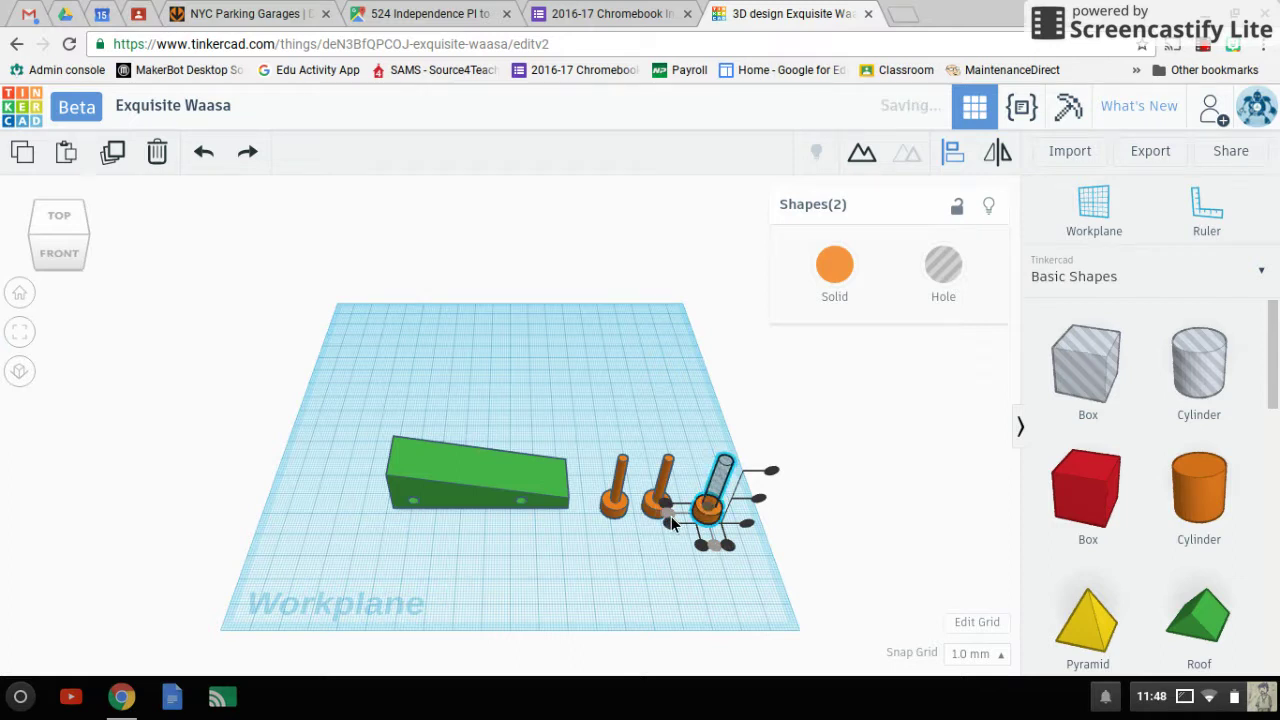
Group the 4.5 mm hole with the right wheel, then move the holed wheel up-left, apart.
left_click(683, 545)
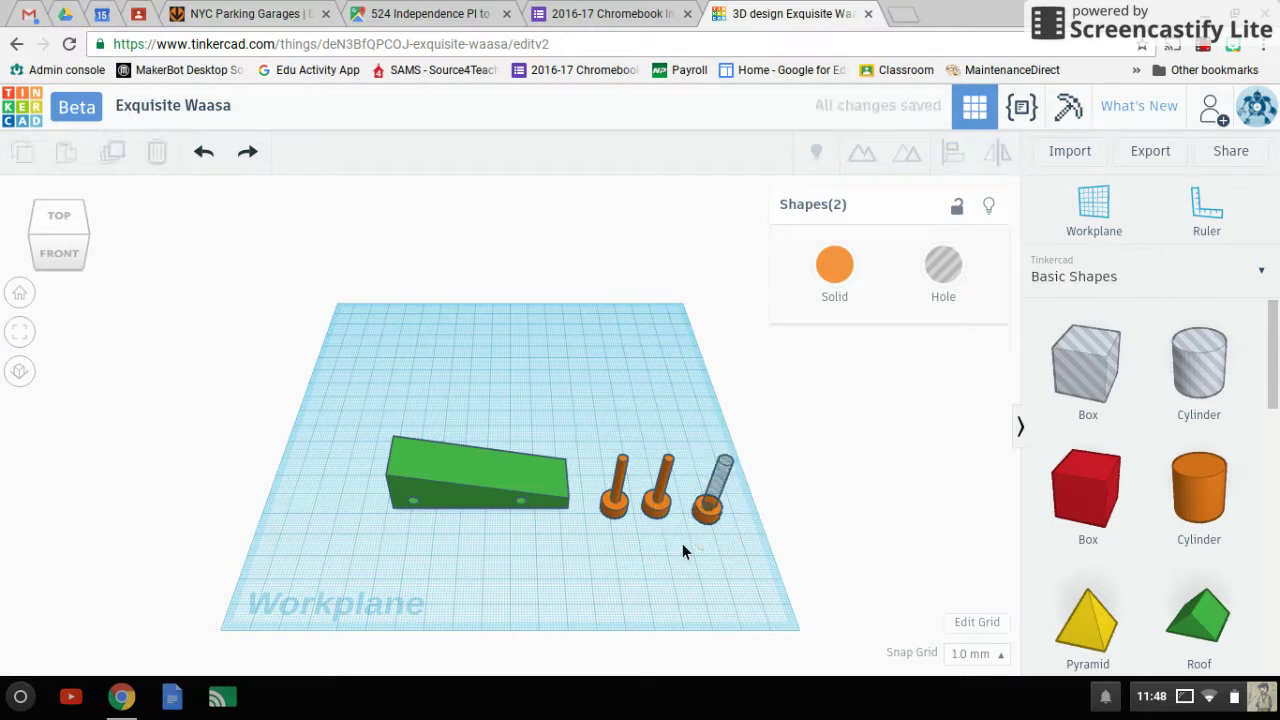
left_click(720, 478)
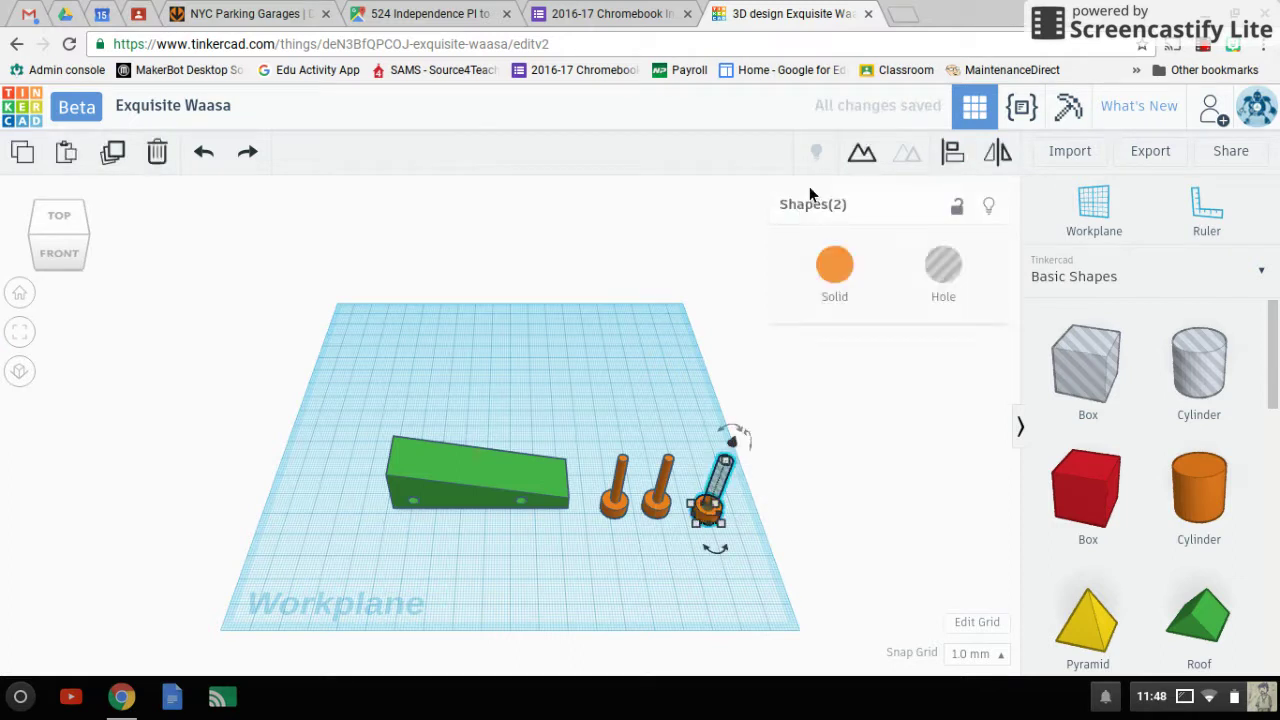
left_click(862, 151)
left_click(713, 566)
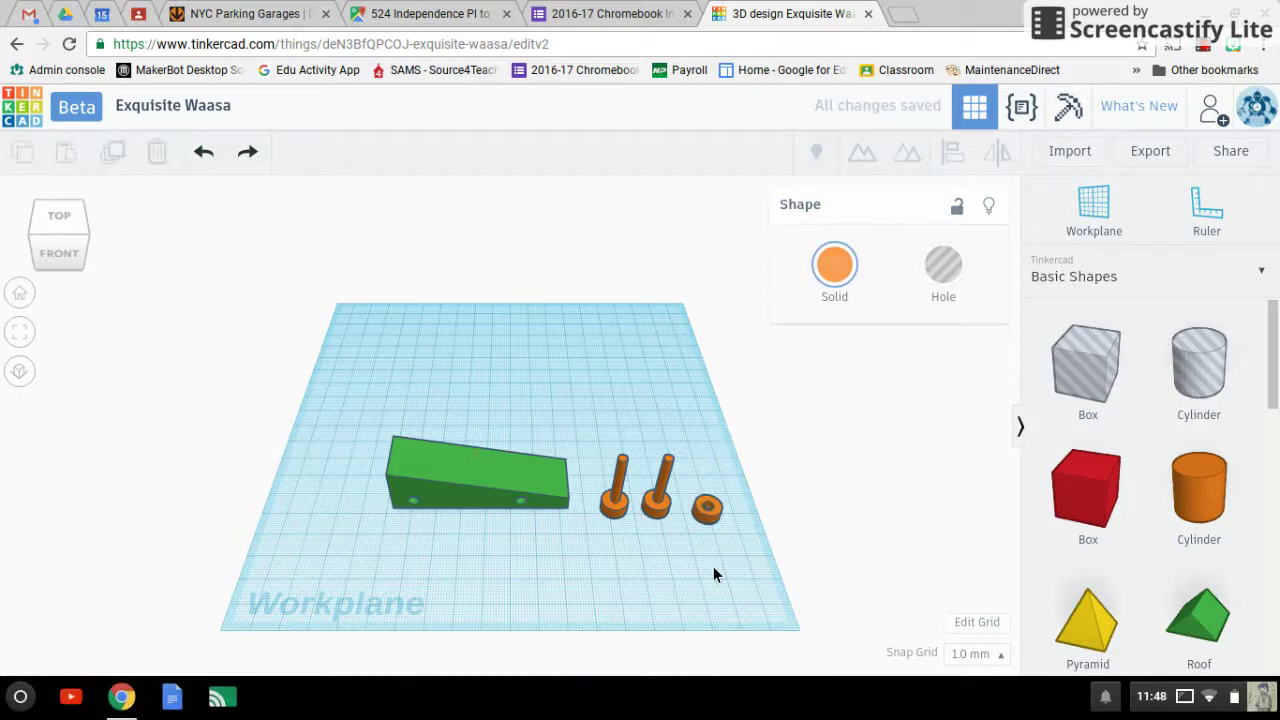
left_click(726, 488)
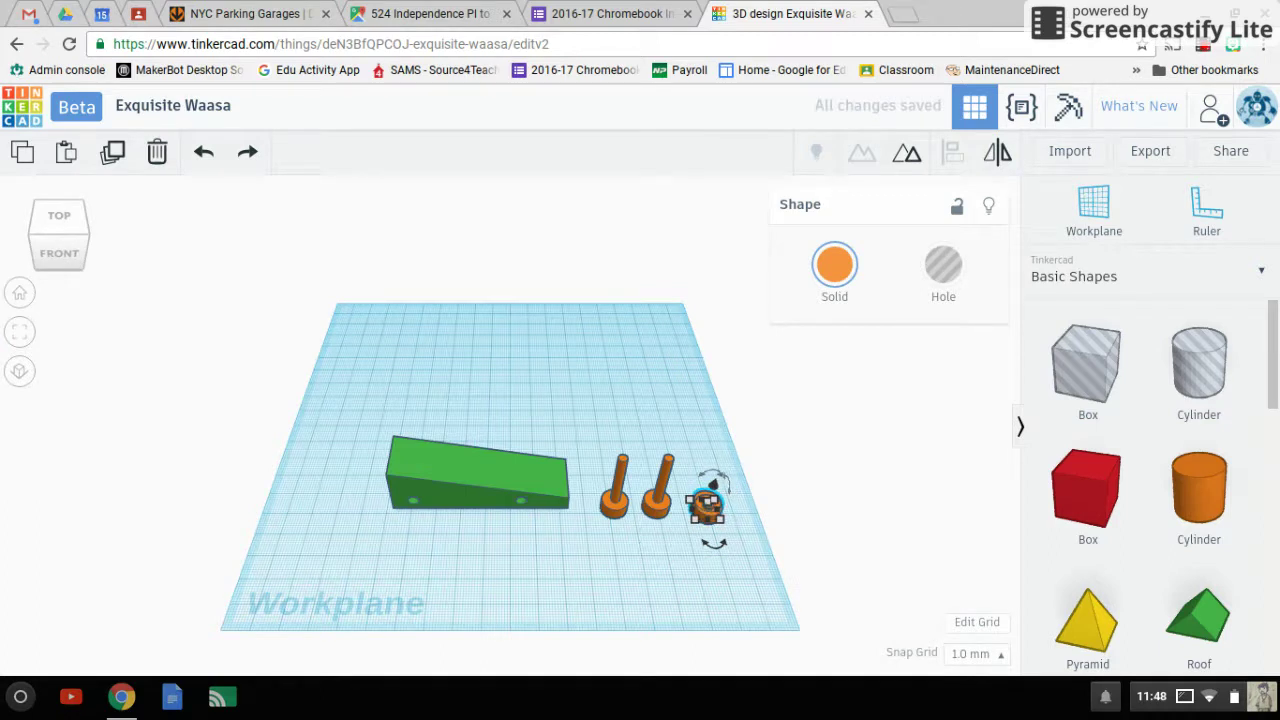
left_click_drag(705, 505, 690, 468)
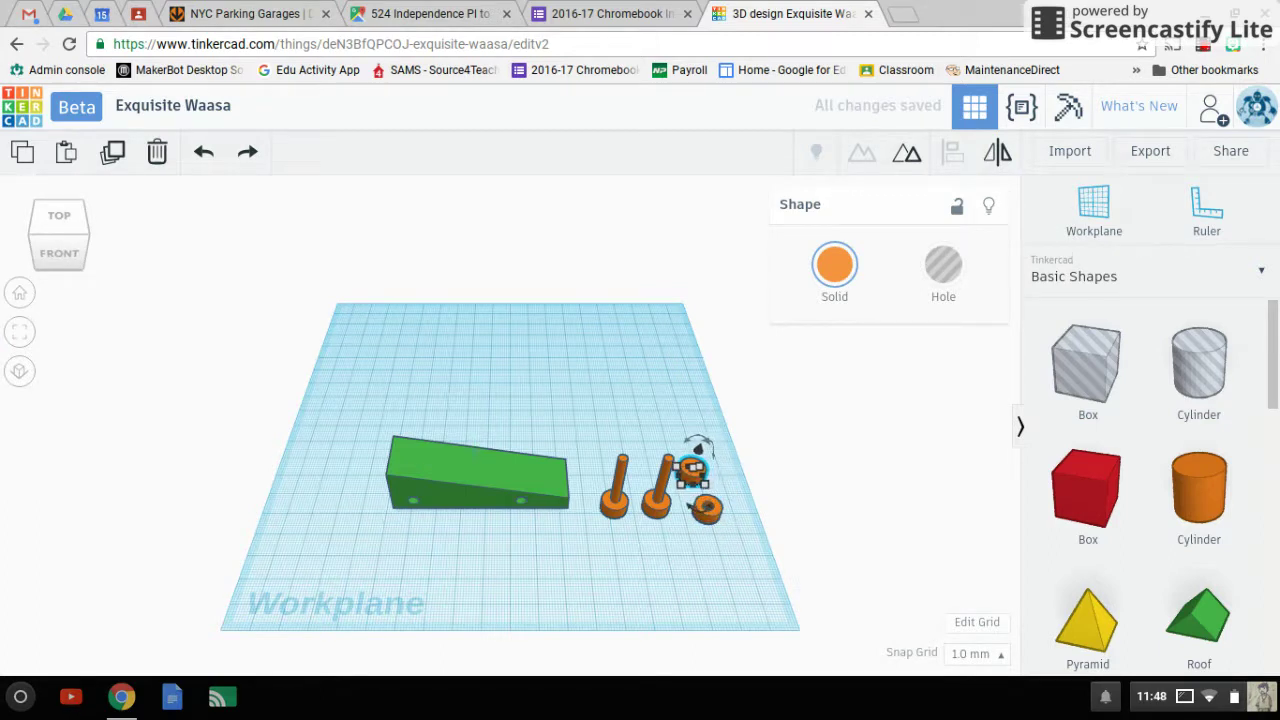
left_click(180, 289)
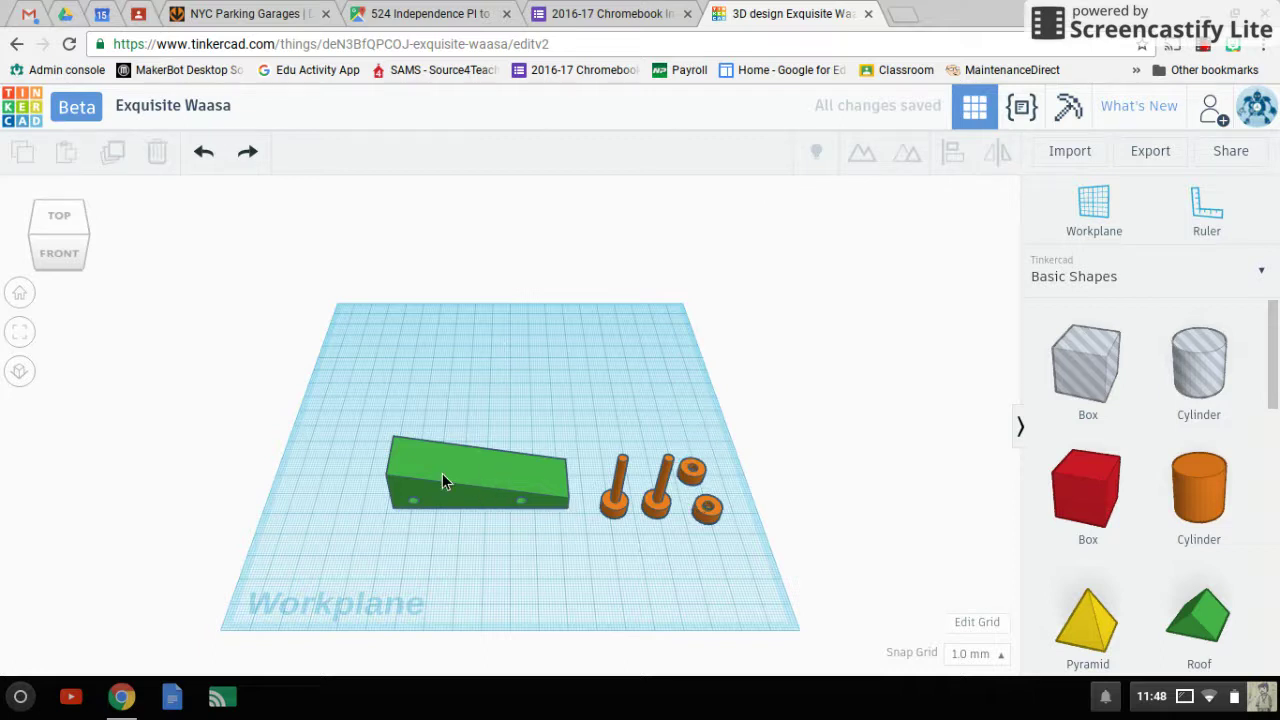